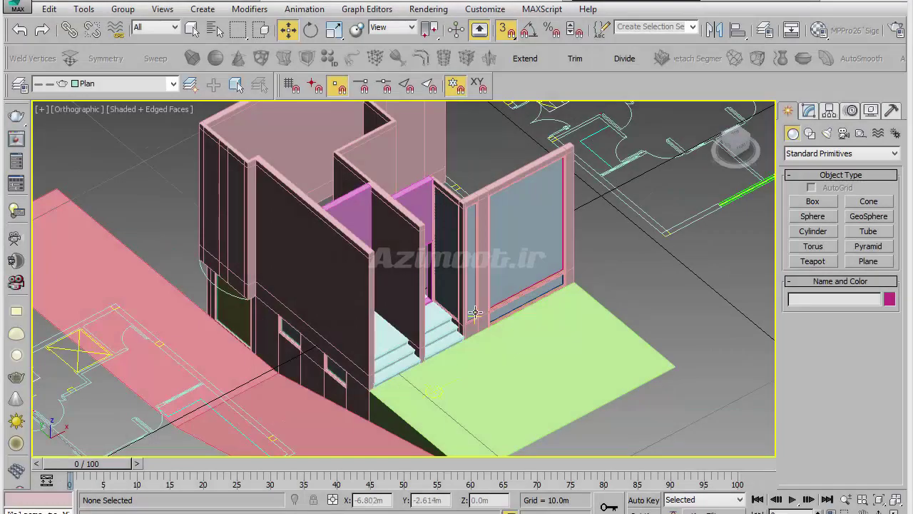
Pan and zoom the viewport toward the floor-plan linework.
middle_click_drag(477, 314, 403, 294)
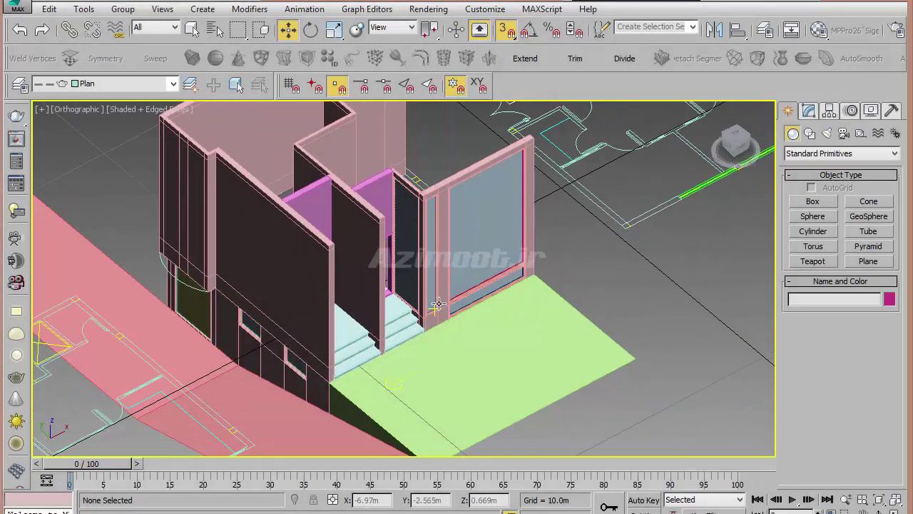
scroll(418, 317, "down", 2)
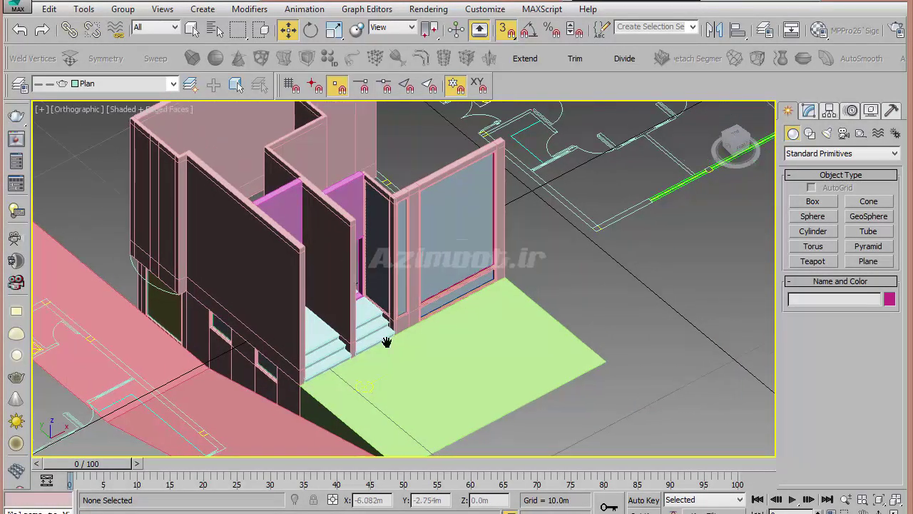
scroll(454, 297, "down", 3)
middle_click_drag(454, 297, 178, 371)
scroll(322, 358, "up", 4)
scroll(321, 360, "up", 5)
scroll(326, 314, "up", 1)
Switch to Top view, frame the drawings, and turn off snapping.
key("t")
scroll(324, 300, "up", 4)
middle_click_drag(413, 322, 413, 347)
scroll(168, 359, "up", 3)
middle_click_drag(168, 359, 182, 367)
key("s")
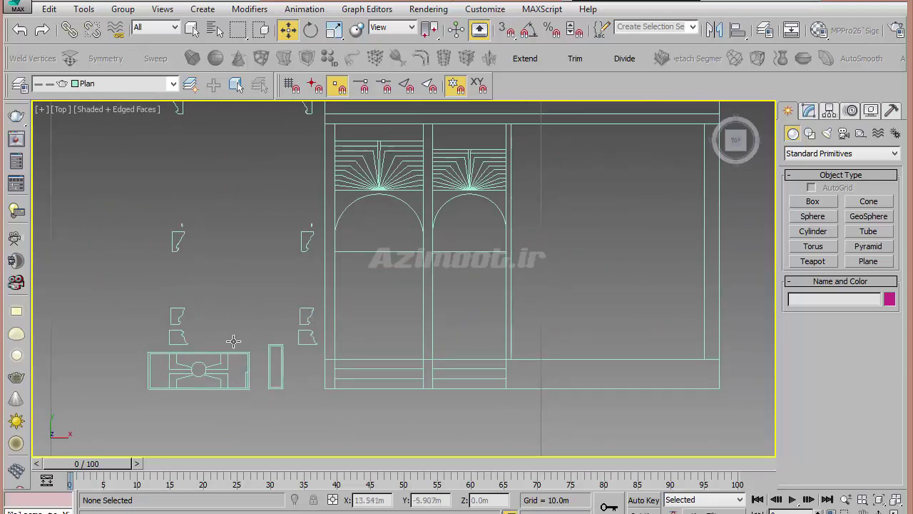
Select the Plan group and zoom in so it fills the viewport.
left_click_drag(165, 327, 284, 357)
middle_click_drag(371, 367, 495, 305)
scroll(383, 362, "up", 3)
middle_click_drag(383, 362, 401, 386)
scroll(401, 386, "up", 1)
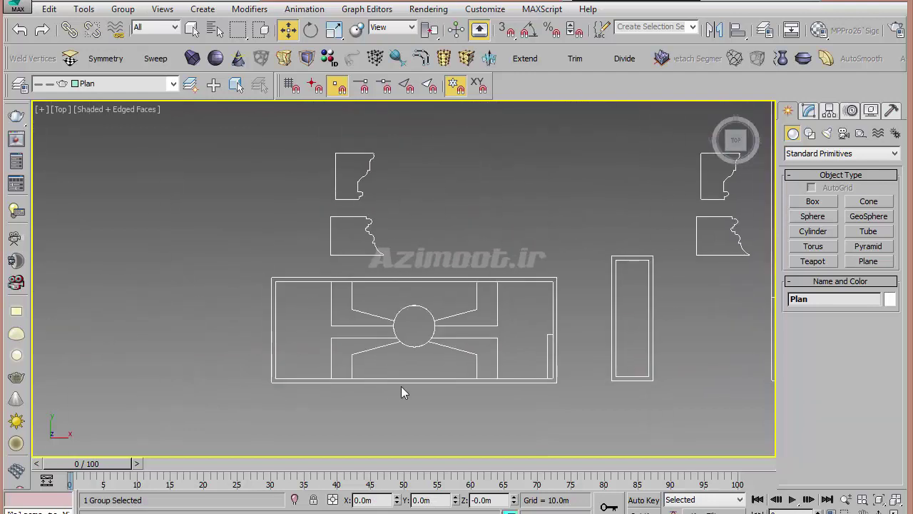
Deselect the Plan group, start a Line spline and enable 2D snapping.
left_click(440, 426)
left_click(810, 134)
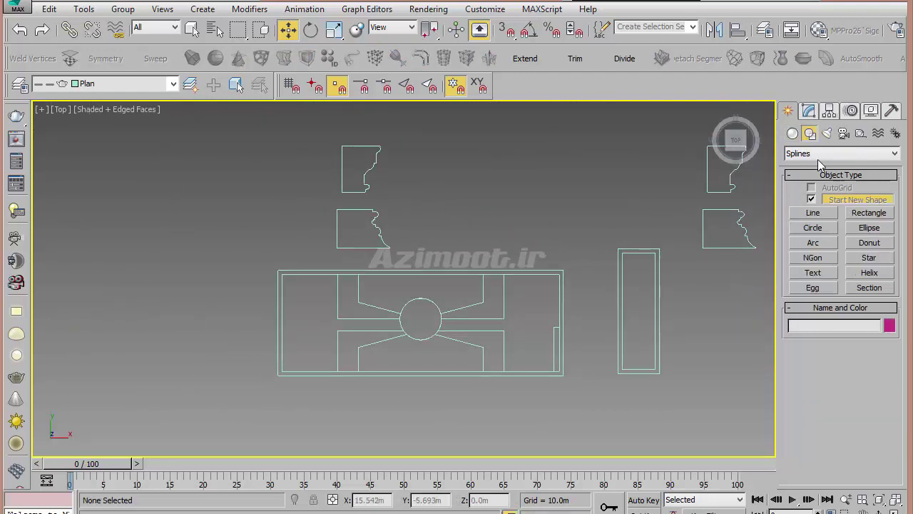
left_click(813, 212)
middle_click_drag(522, 299, 569, 329)
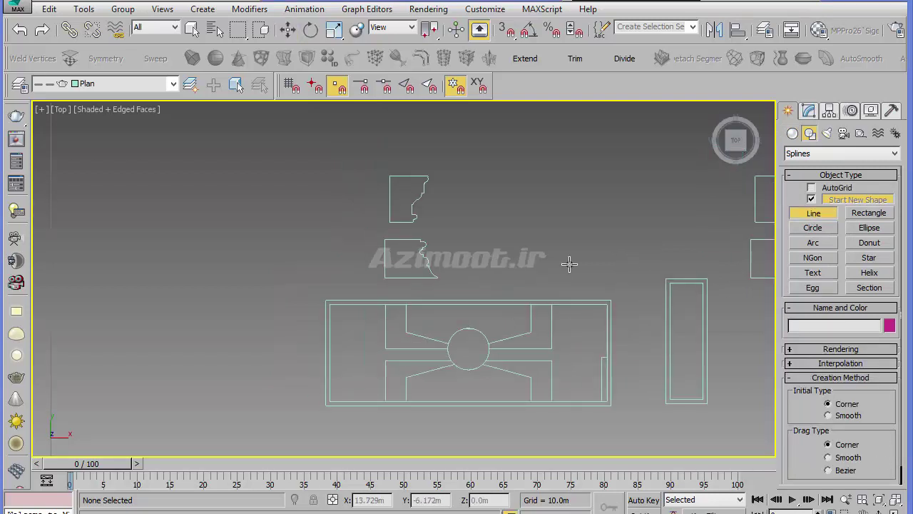
left_click_drag(504, 29, 506, 53)
scroll(584, 267, "up", 1)
scroll(591, 251, "up", 2)
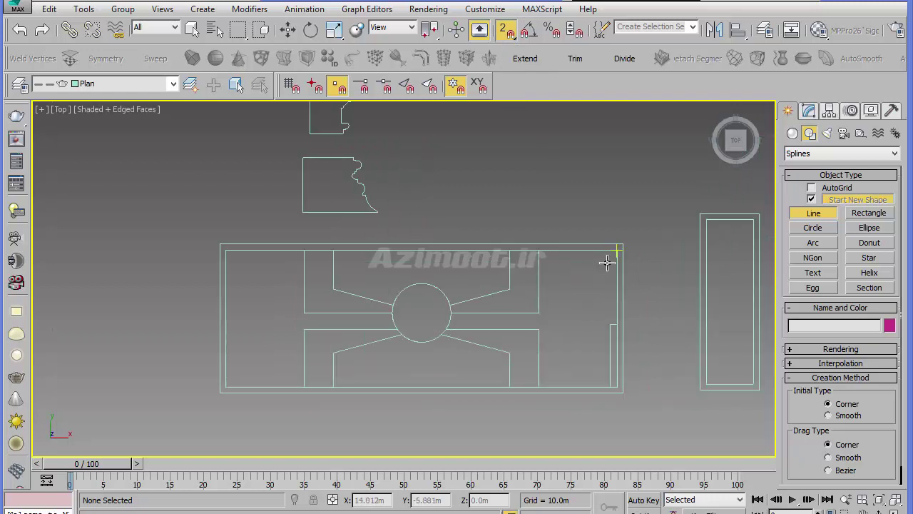
Trace the plan rectangle's four corners and close the spline as Line003.
left_click(617, 250)
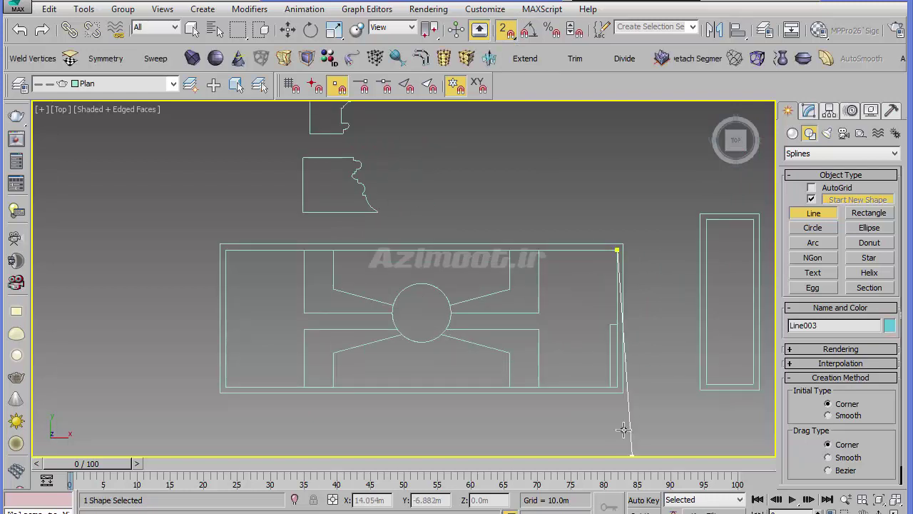
left_click(618, 388)
left_click(226, 387)
left_click(226, 249)
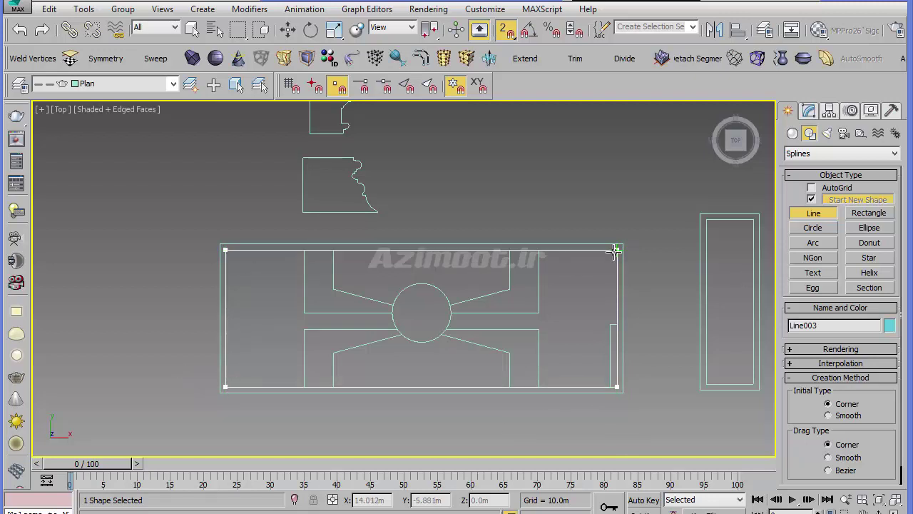
left_click(594, 306)
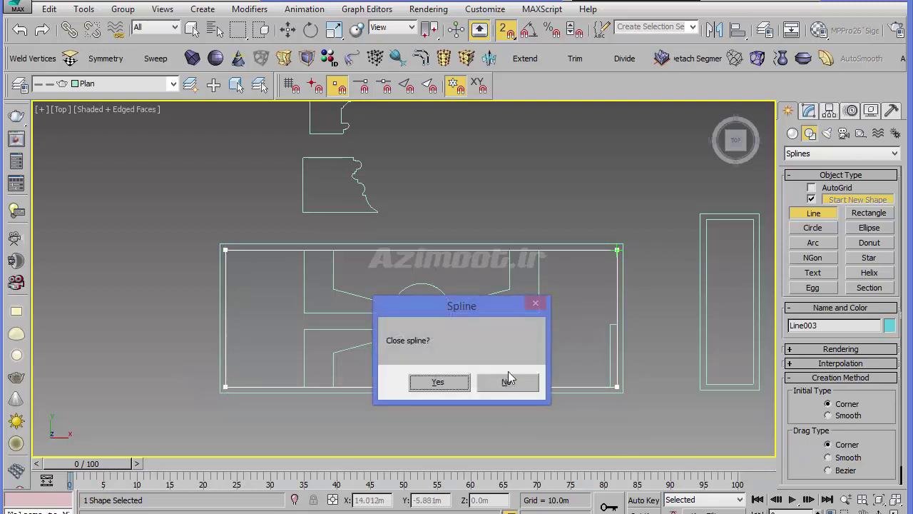
left_click(438, 383)
middle_click_drag(521, 357, 512, 369)
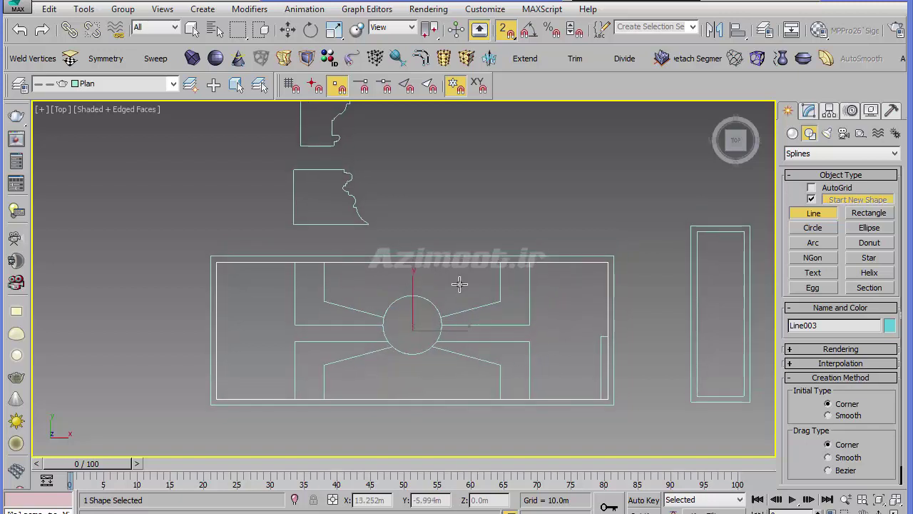
Finish Line003 and push its top-right and top-left corner vertices outward.
right_click(578, 357)
left_click(808, 110)
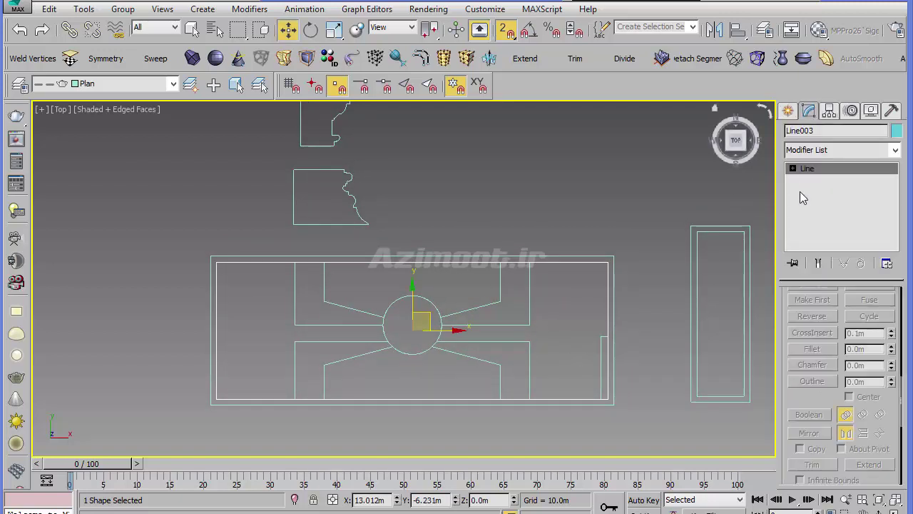
left_click(821, 180)
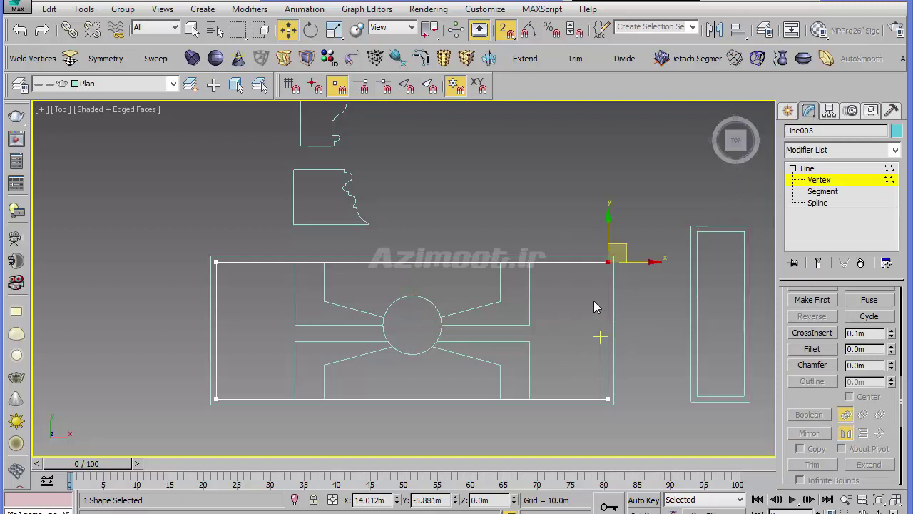
left_click_drag(605, 265, 610, 259)
left_click(216, 263)
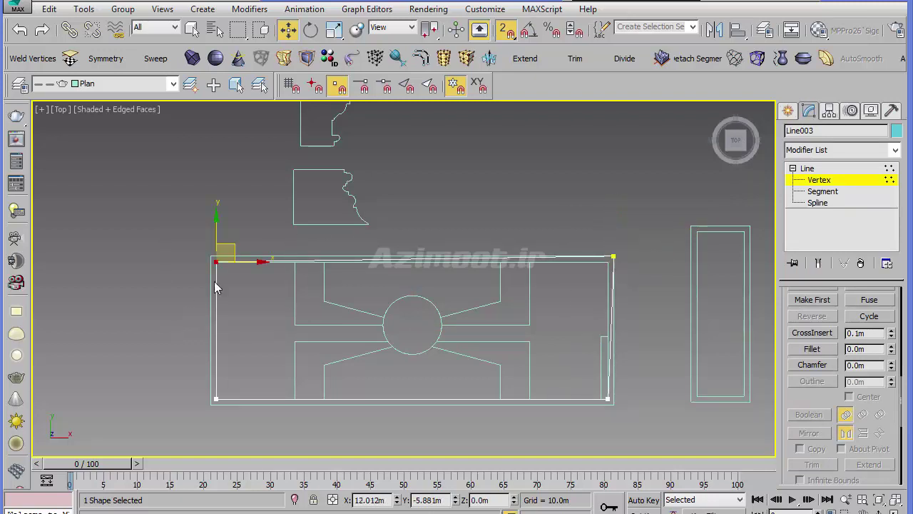
left_click_drag(216, 263, 210, 255)
Push the bottom-left and bottom-right corners outward, then extrude Line003 into a 25.0m solid.
left_click(215, 399)
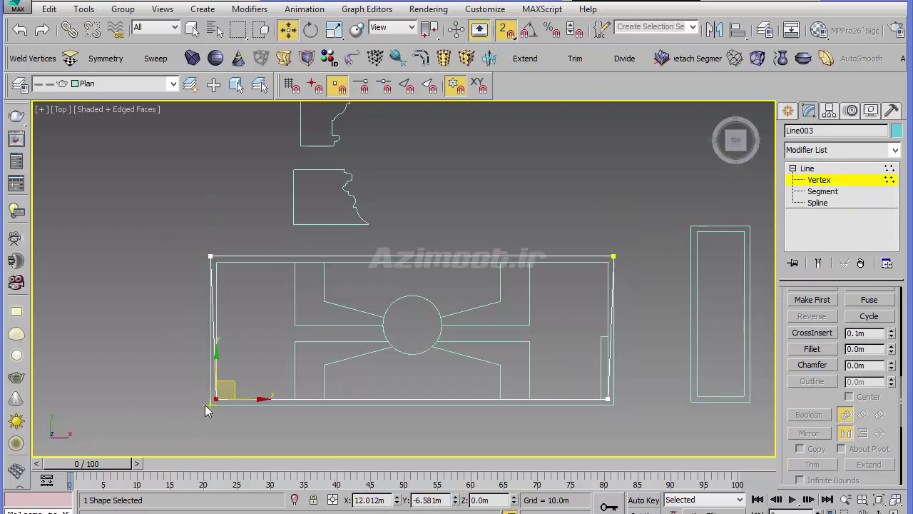
left_click_drag(214, 397, 210, 403)
left_click(607, 398)
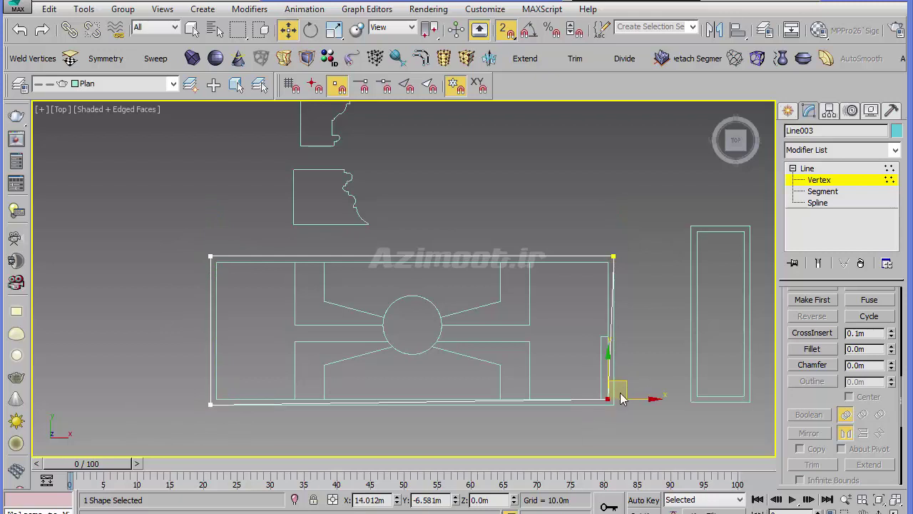
left_click_drag(608, 399, 614, 404)
left_click(788, 111)
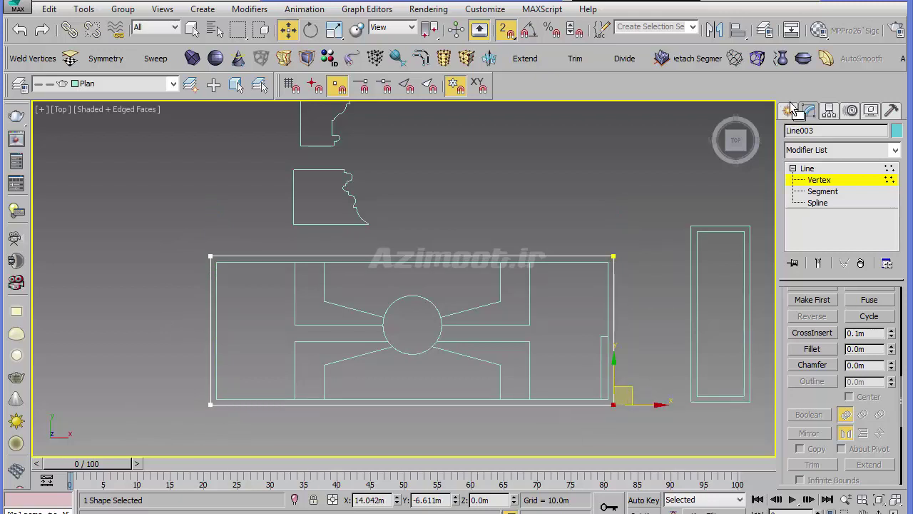
left_click(490, 58)
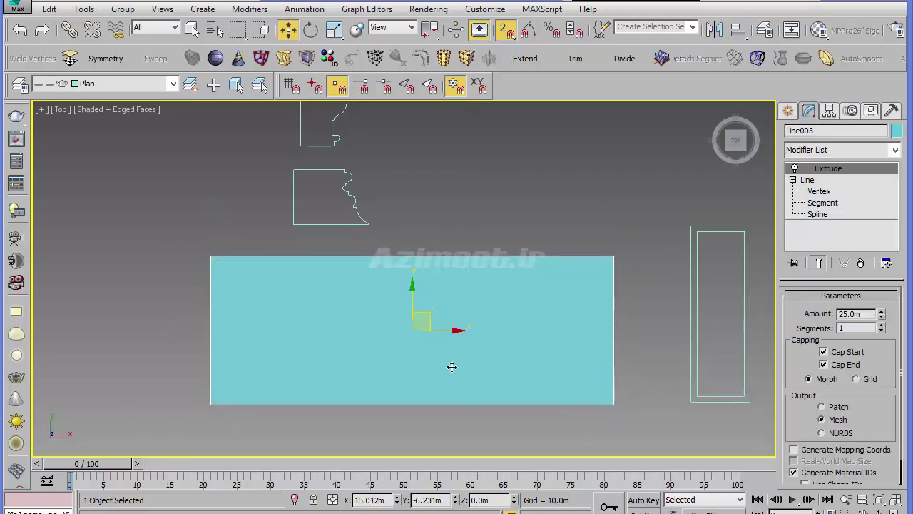
Change Line003's Extrude amount to 0.3m, making it a thin slab.
middle_click_drag(450, 367, 660, 329, "alt")
double_click(848, 313)
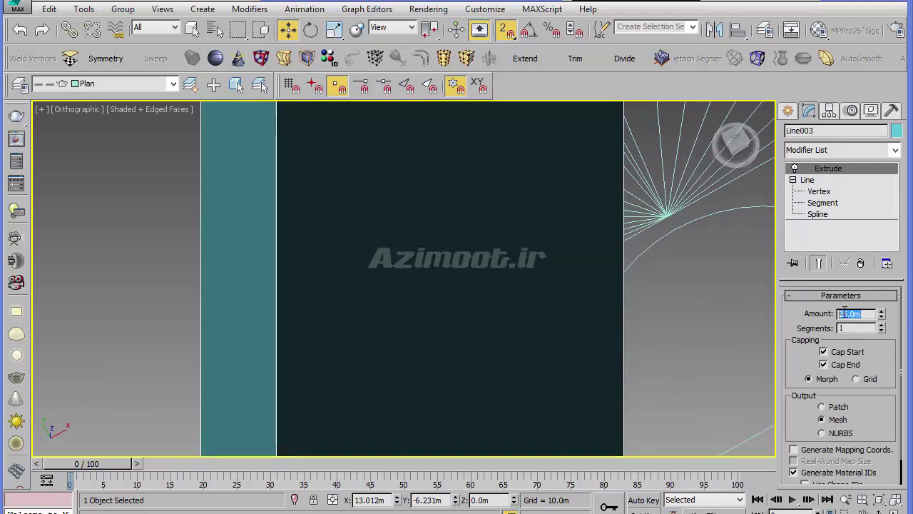
type("1.3")
key("Return")
scroll(385, 229, "down", 2)
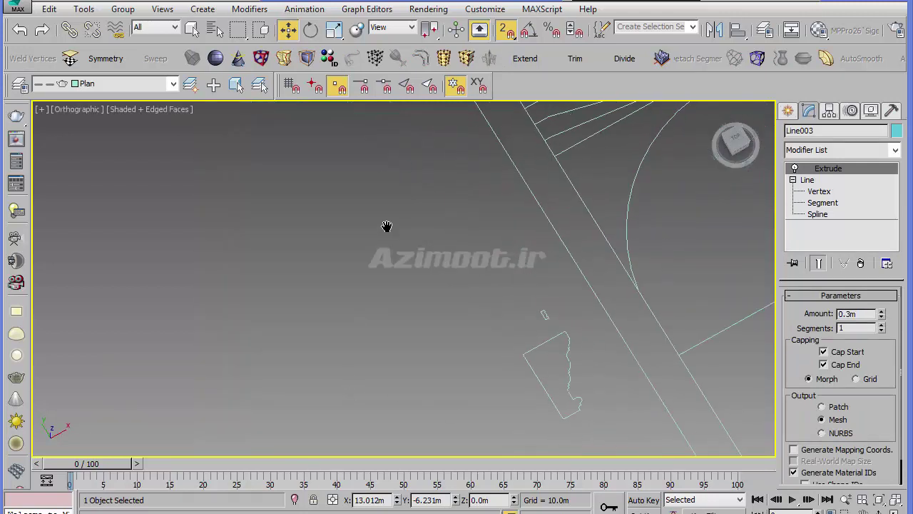
scroll(383, 231, "down", 5)
mouse_move(408, 361)
middle_mouse_down("alt")
mouse_move(475, 402)
mouse_move(526, 316)
mouse_move(459, 321)
mouse_move(496, 299)
middle_mouse_up("alt")
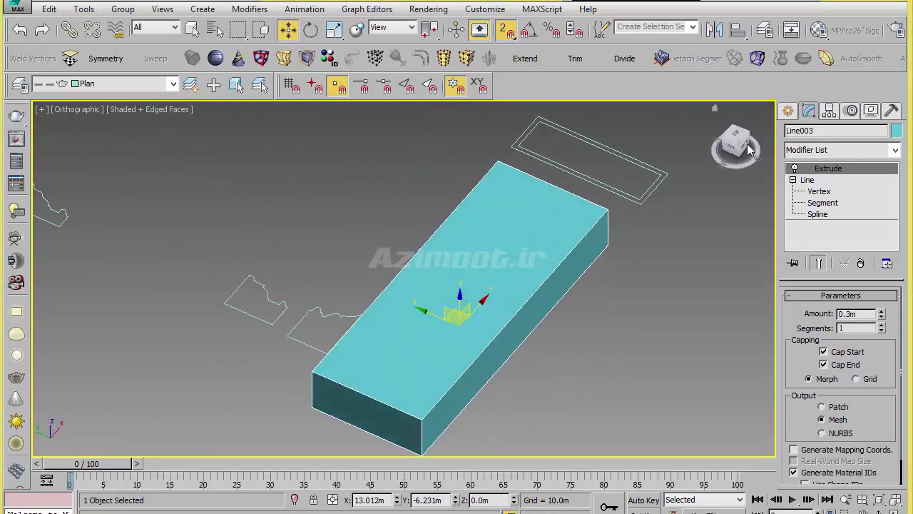
Check the Extrude modifier's options and open the slab's right-click conversion menu.
left_click(788, 111)
left_click(808, 111)
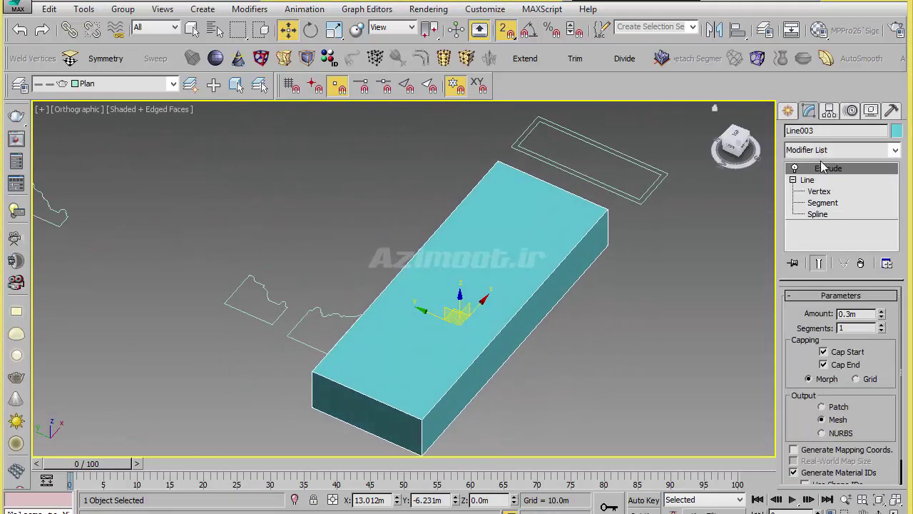
right_click(824, 166)
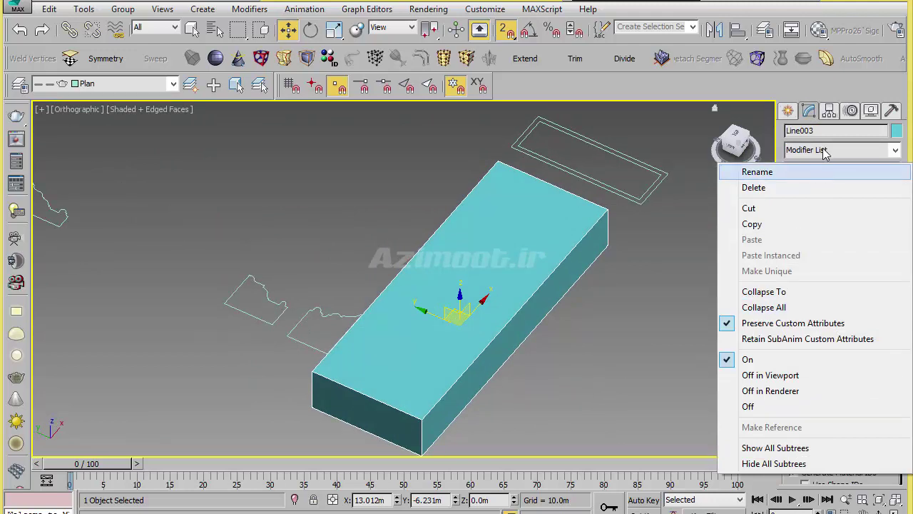
left_click(824, 152)
left_click(824, 152)
left_click(824, 151)
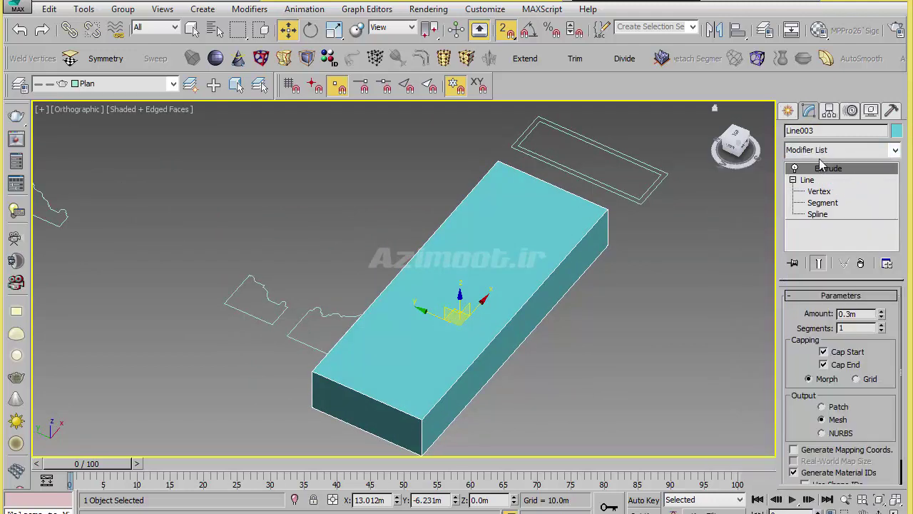
right_click(762, 203)
mouse_move(689, 347)
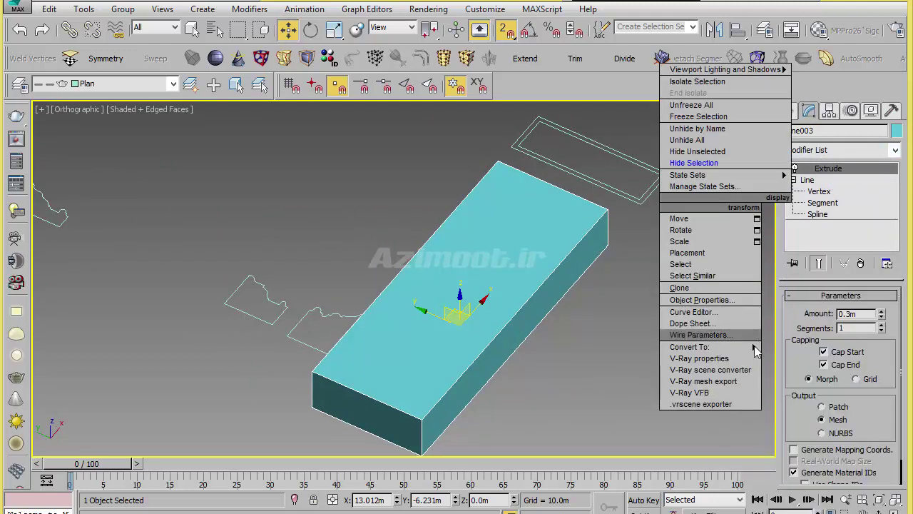
Convert the slab to Editable Poly at Polygon level, viewed from Top.
left_click(828, 361)
middle_click_drag(592, 333, 496, 355)
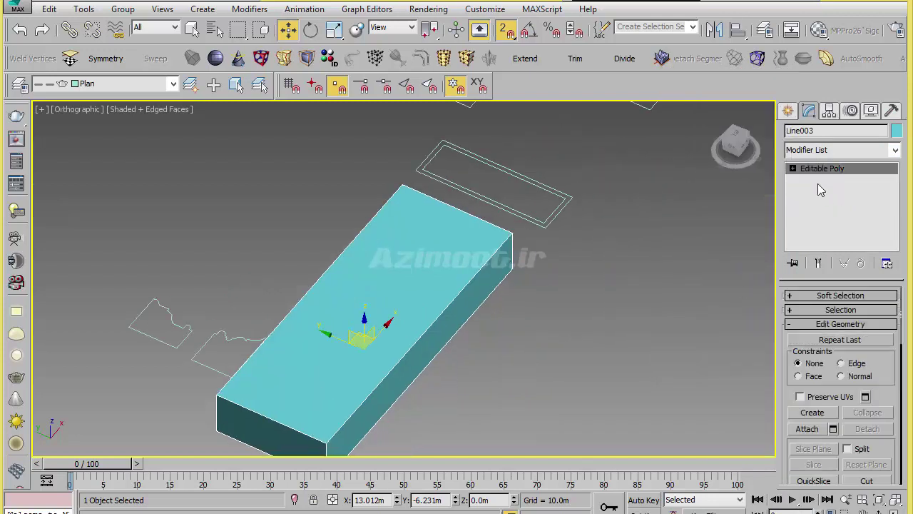
left_click(824, 214)
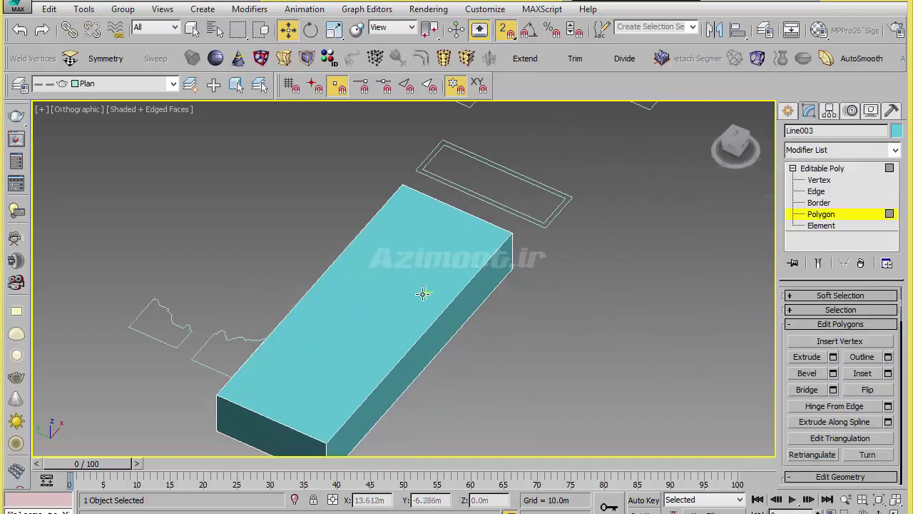
middle_click_drag(424, 292, 414, 333, "alt")
key("t")
scroll(409, 342, "up", 10)
scroll(444, 320, "down", 2)
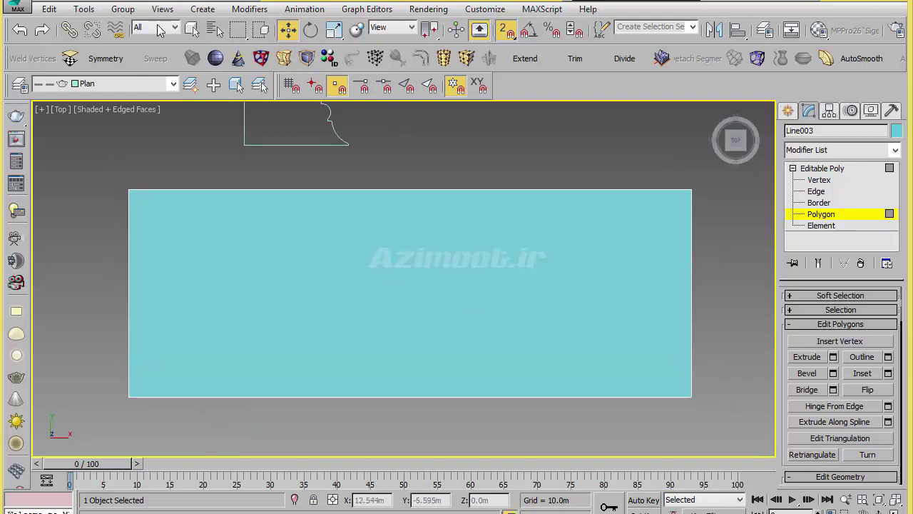
Select the slab's top polygon in wireframe with Shade Selected Faces turned off.
left_click(191, 28)
left_click_drag(558, 224, 273, 335)
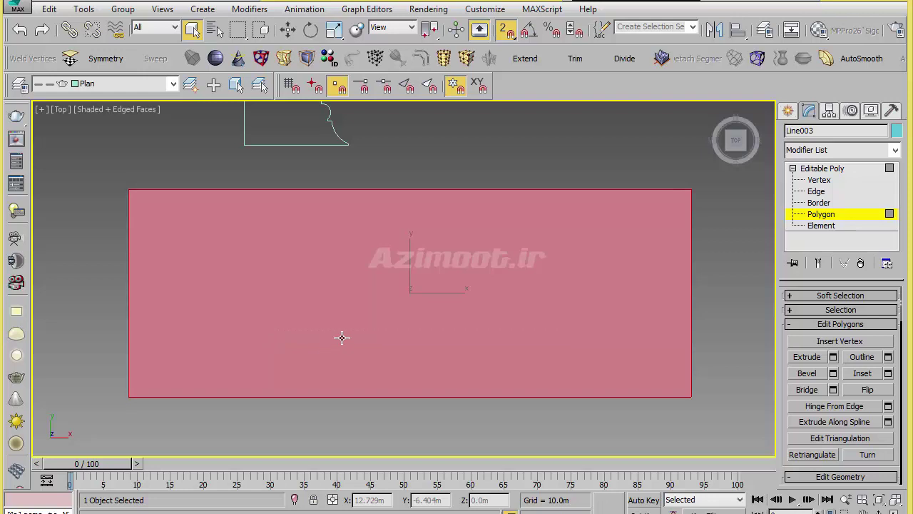
key("F3")
middle_click_drag(507, 273, 524, 308)
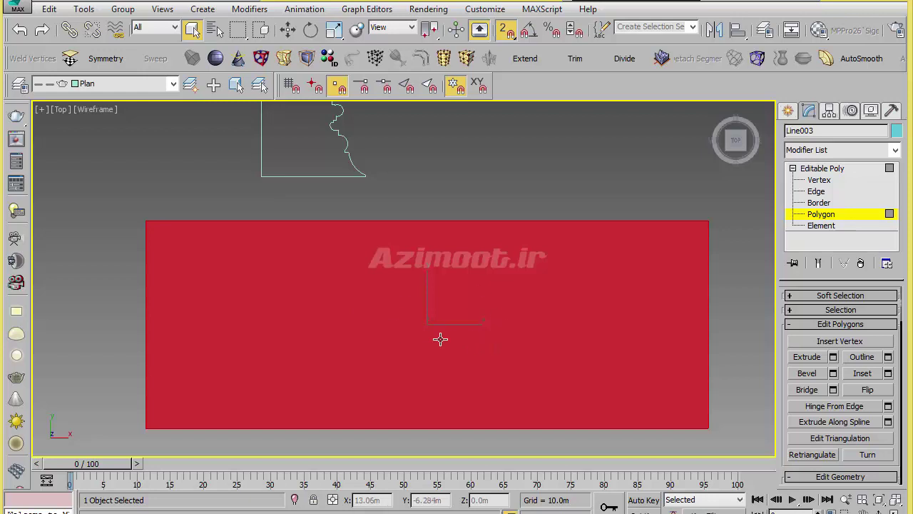
key("F3")
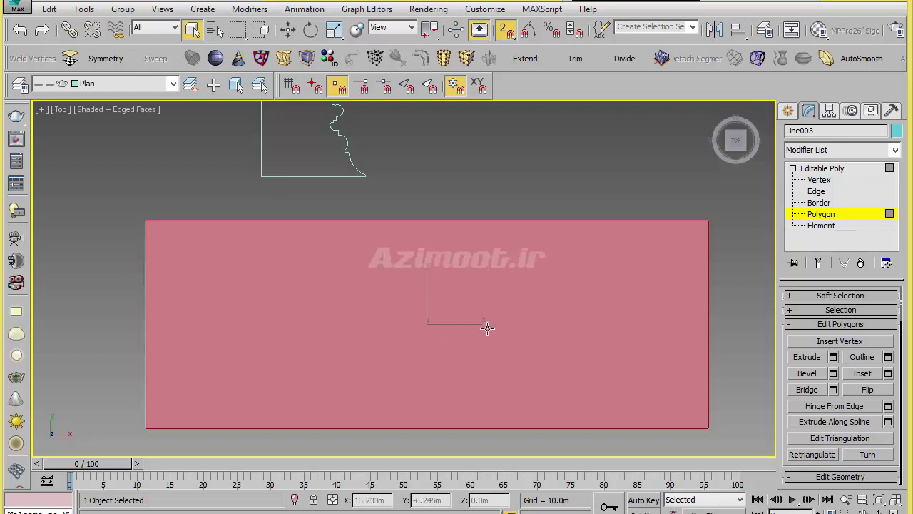
key("F2")
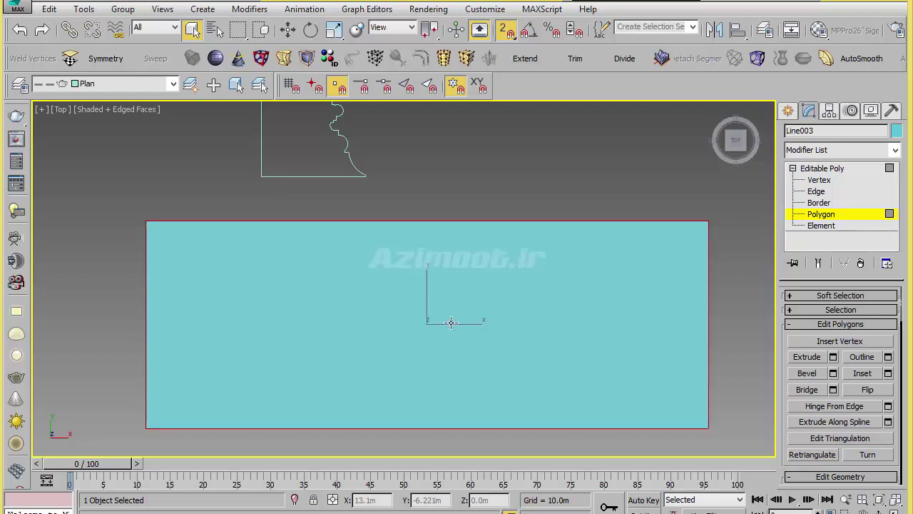
key("F3")
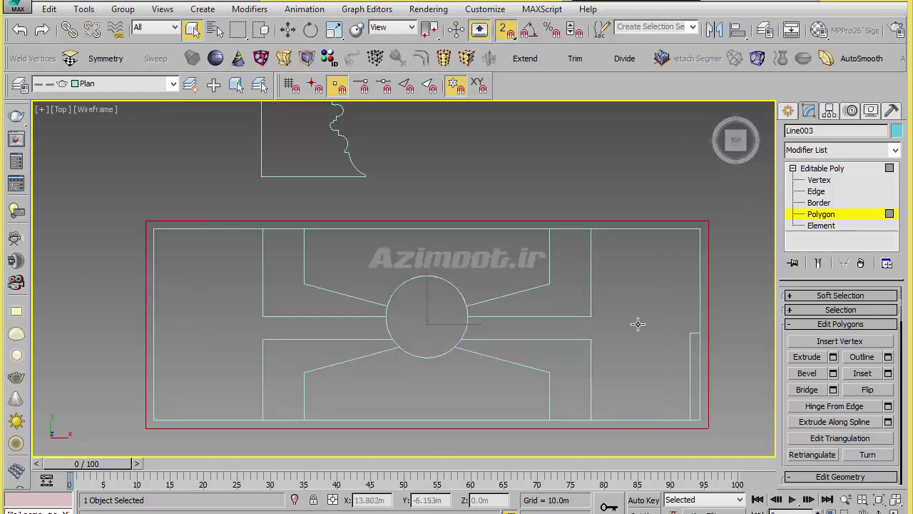
Inset the slab's top face by 0.03m.
left_click(889, 373)
left_click_drag(413, 307, 414, 287)
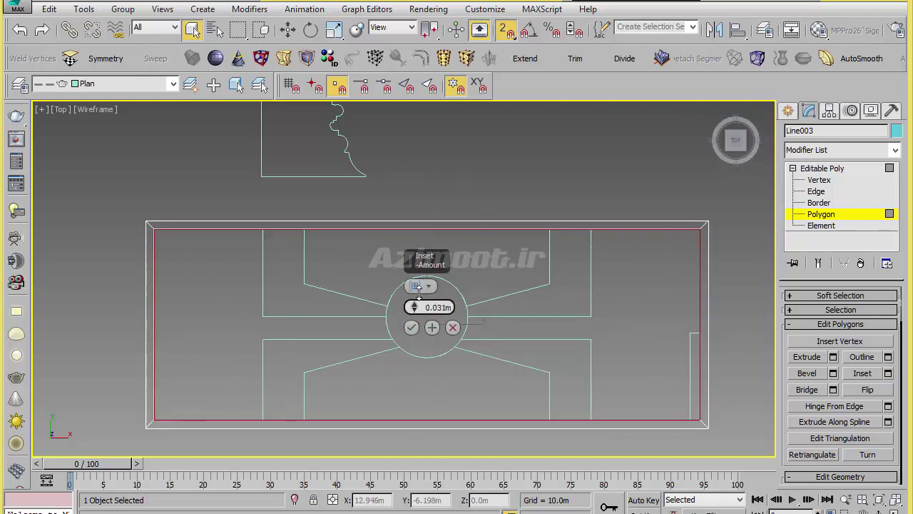
double_click(441, 307)
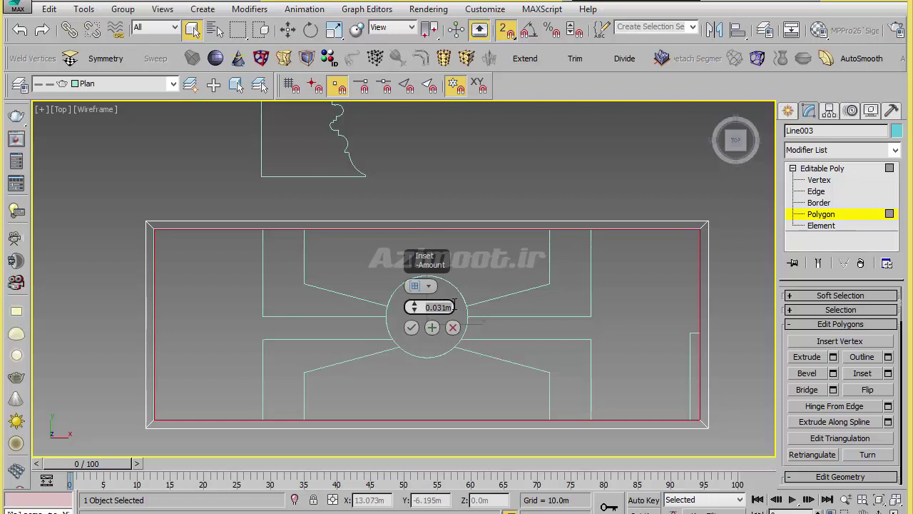
type("3")
key("Return")
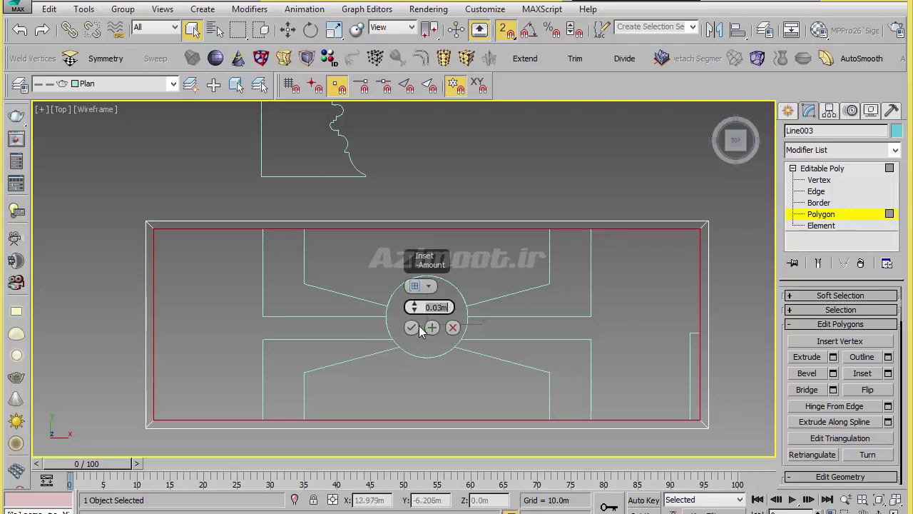
left_click(412, 327)
mouse_move(412, 338)
middle_mouse_down()
mouse_move(378, 290)
mouse_move(426, 257)
mouse_move(439, 284)
middle_mouse_up()
key("F3")
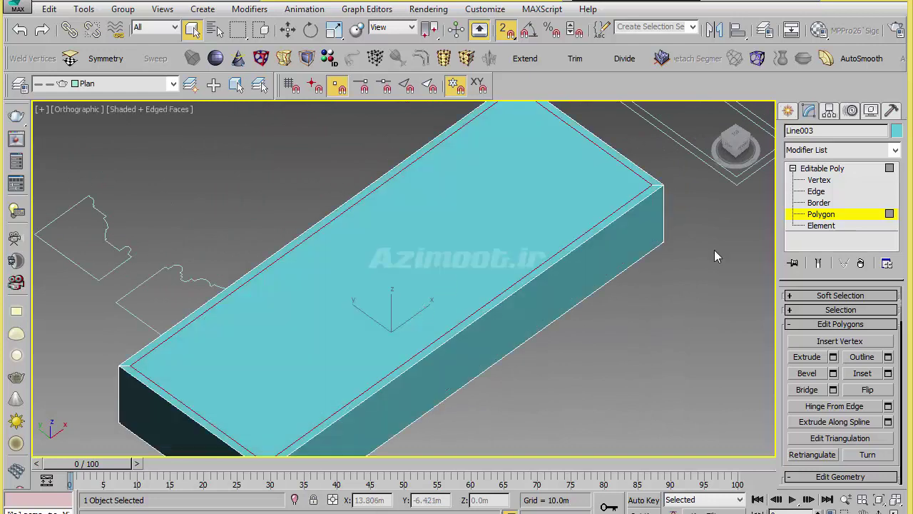
Extrude the inset face by -0.03m to recess it.
left_click(834, 357)
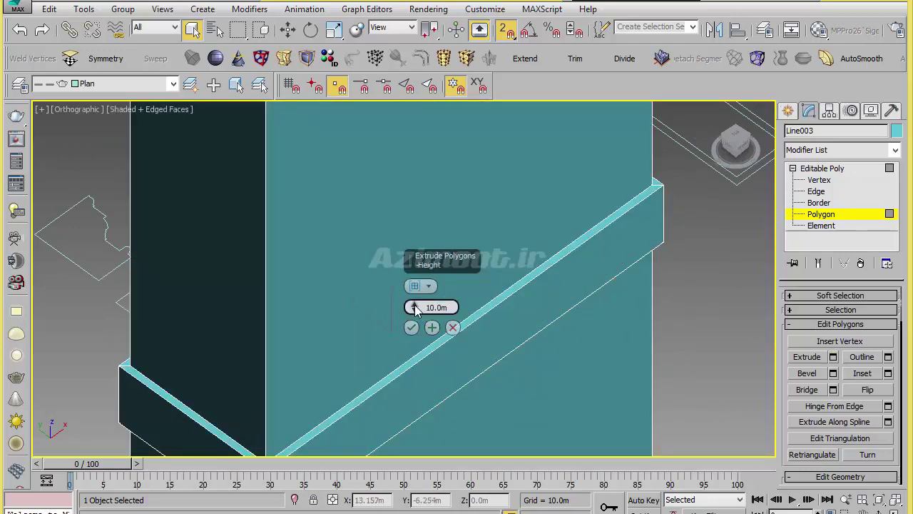
right_click(414, 307)
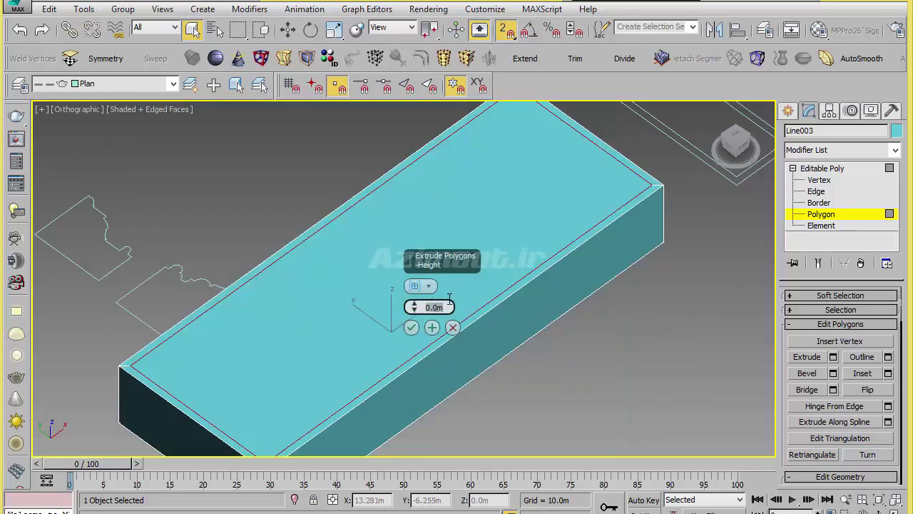
type("3")
key("Return")
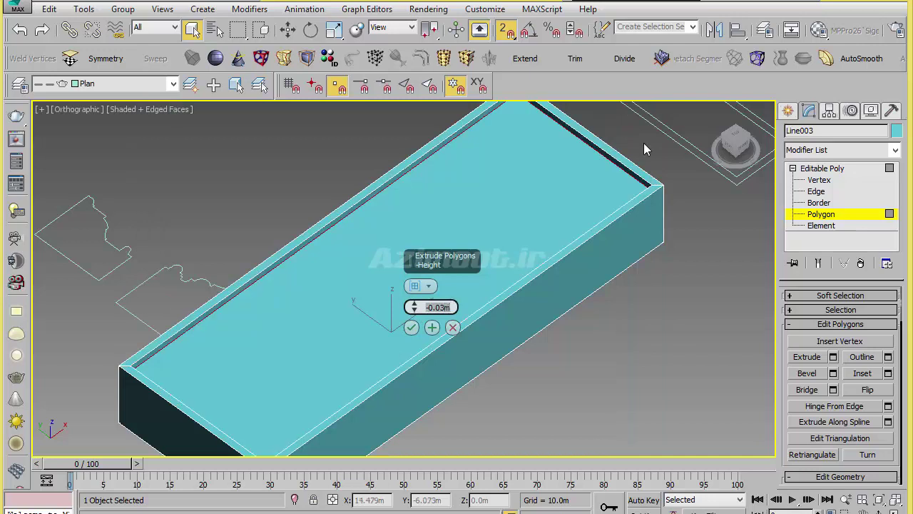
left_click(412, 327)
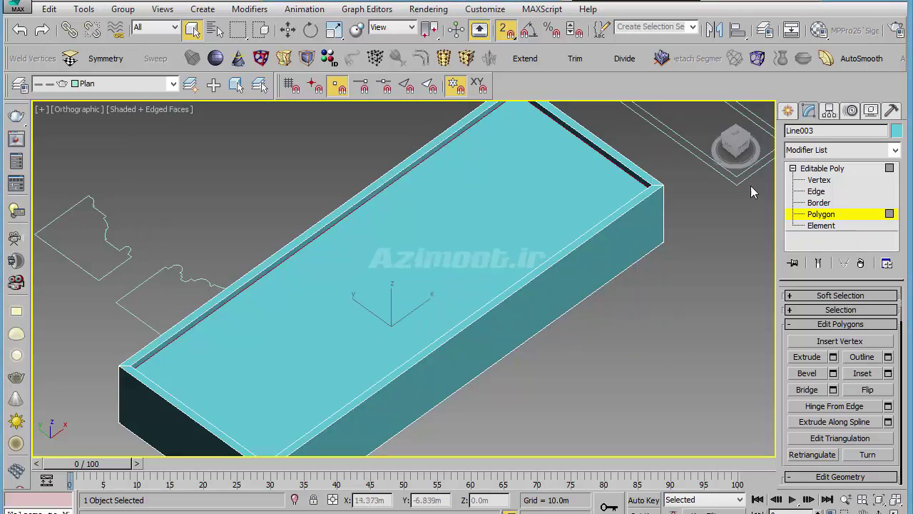
Hide the recessed Line003 slab from the Top view.
left_click(787, 111)
key("t")
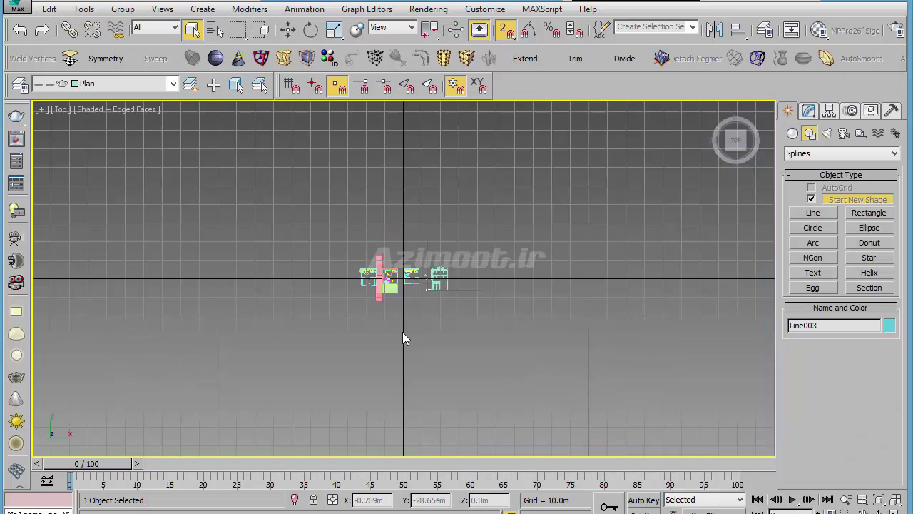
scroll(402, 338, "up", 10)
middle_click_drag(418, 342, 316, 207)
scroll(316, 207, "down", 3)
right_click(364, 210)
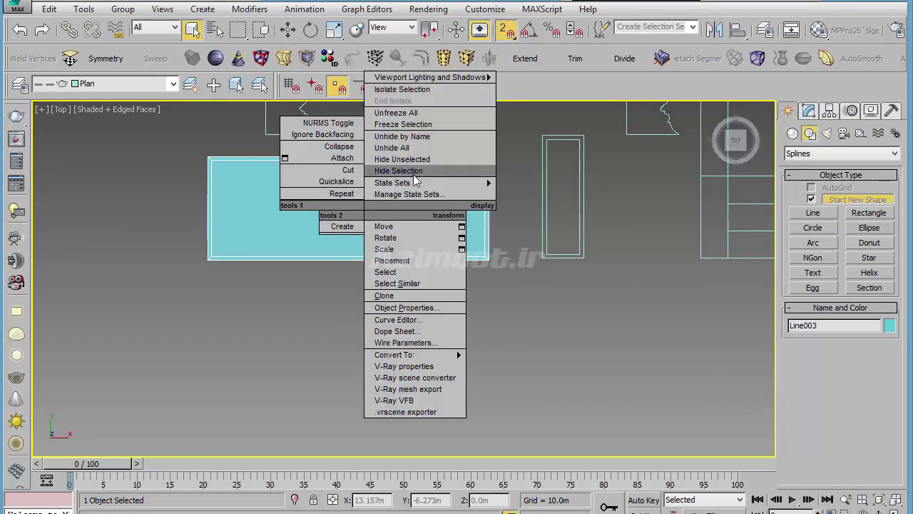
left_click(413, 173)
mouse_move(348, 181)
middle_mouse_down()
mouse_move(396, 250)
mouse_move(383, 342)
mouse_move(448, 312)
mouse_move(421, 318)
middle_mouse_up()
Select the Plan group and apply Group > Open to expose its outlines.
left_click(390, 248)
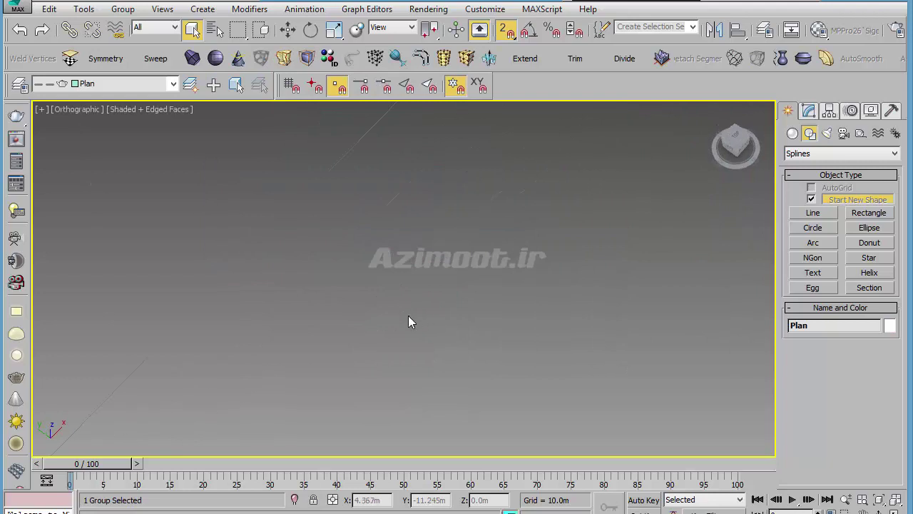
scroll(499, 282, "down", 10)
scroll(512, 240, "up", 5)
scroll(492, 307, "up", 3)
scroll(476, 367, "up", 2)
scroll(476, 366, "down", 3)
scroll(480, 384, "down", 2)
scroll(427, 288, "up", 3)
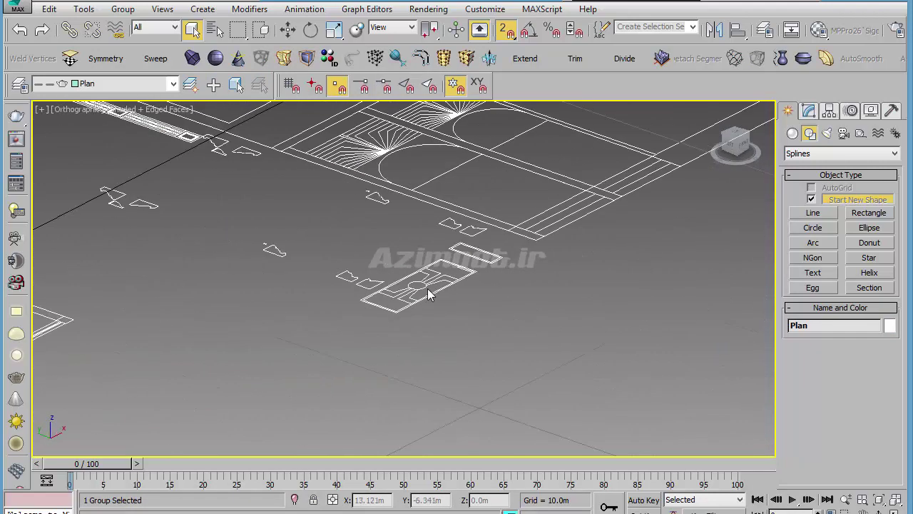
scroll(451, 275, "up", 2)
left_click(450, 271)
left_click(447, 279)
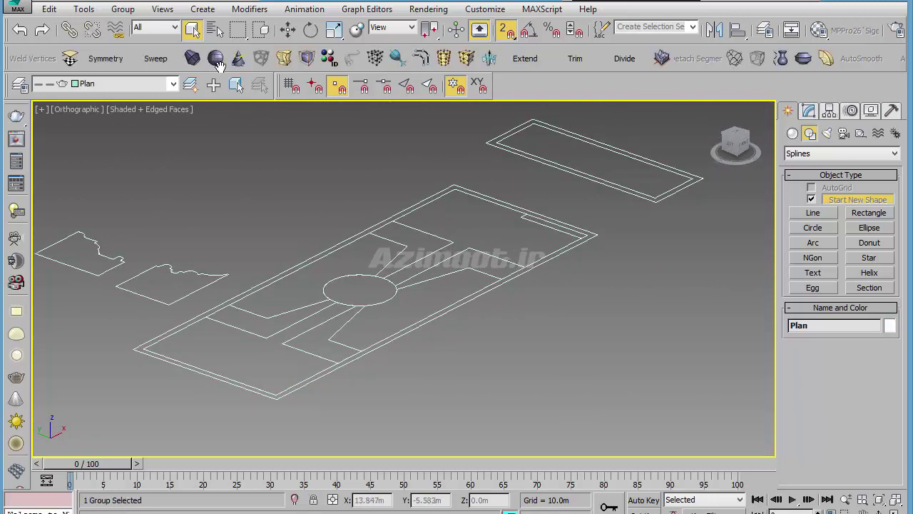
left_click(123, 9)
left_click(144, 63)
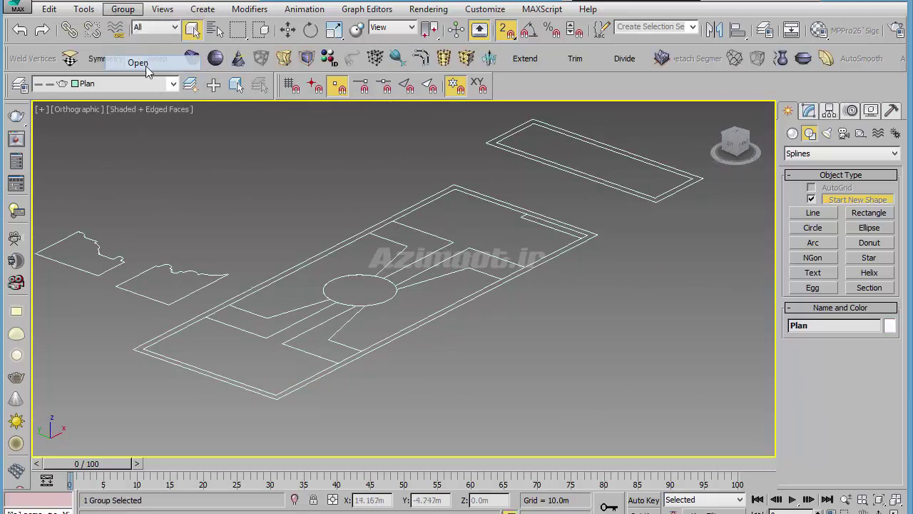
Extrude one Plan polyline by 0.03m.
left_click(495, 253)
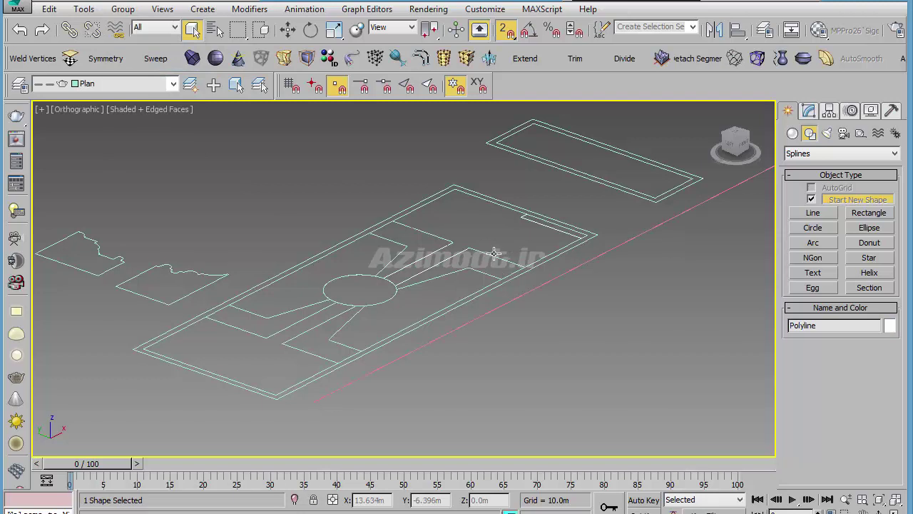
middle_click_drag(506, 296, 478, 266, "alt")
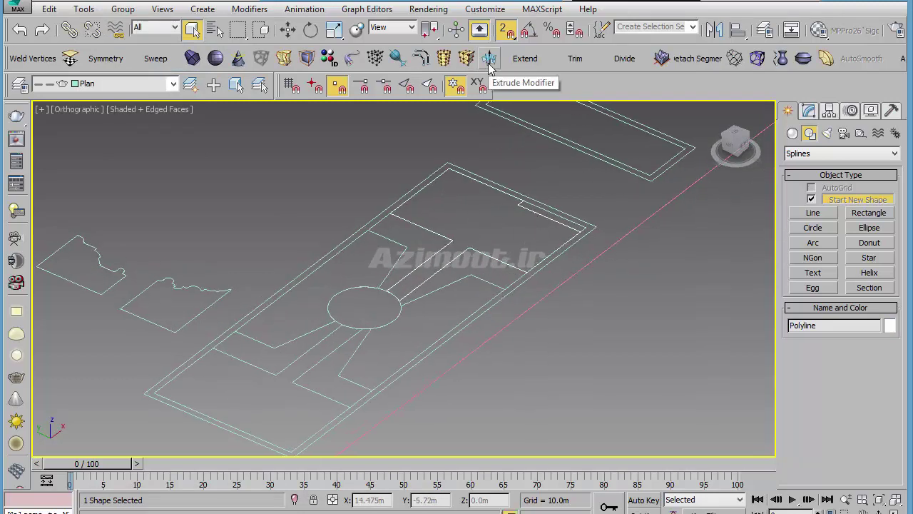
left_click(467, 58)
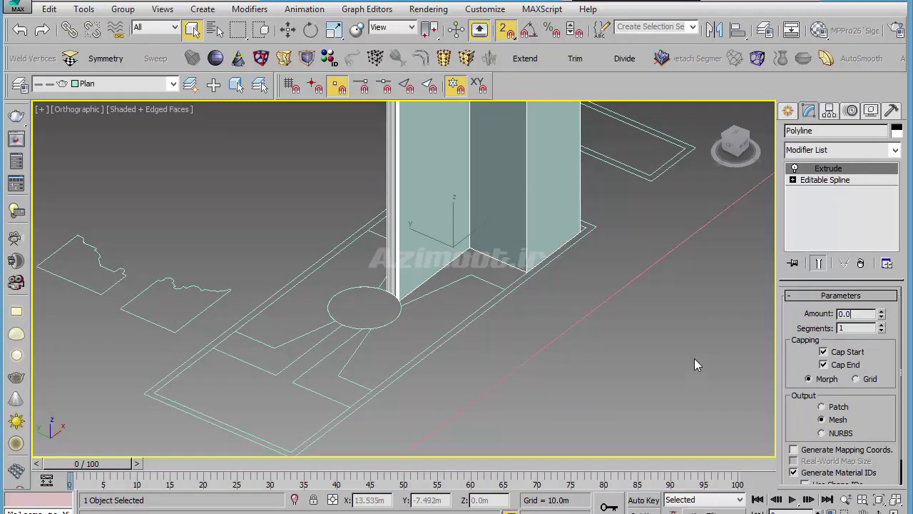
type("3")
key("Return")
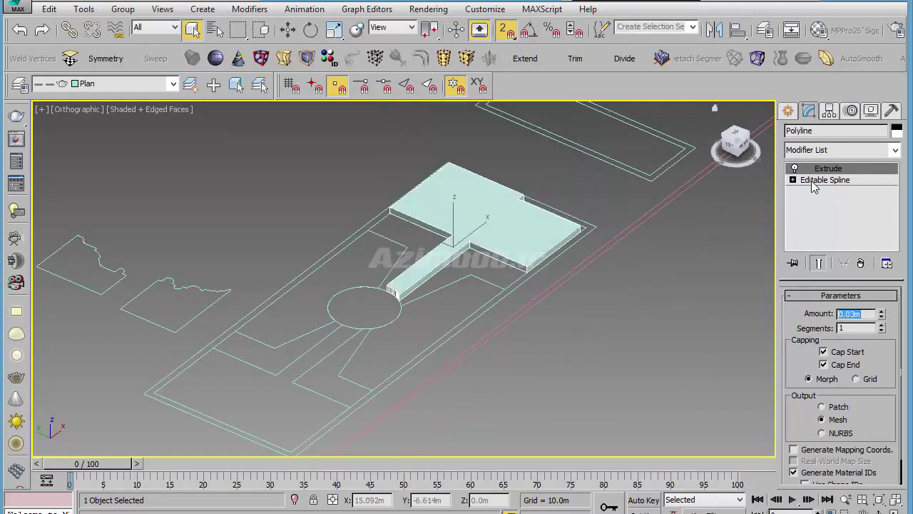
At the polyline's vertex level, delete the unneeded vertex on its edge.
left_click(820, 180)
left_click(793, 179)
left_click(819, 191)
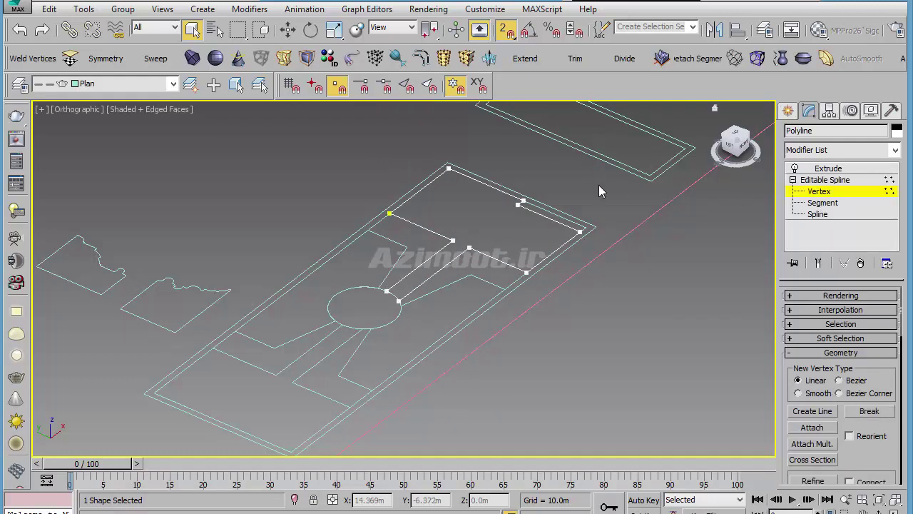
scroll(518, 208, "up", 5)
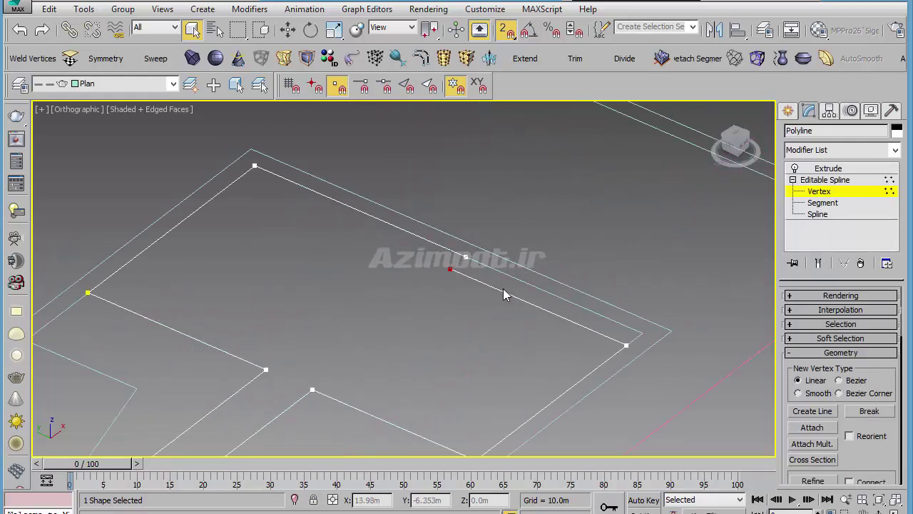
key("Delete")
middle_click_drag(584, 308, 533, 301)
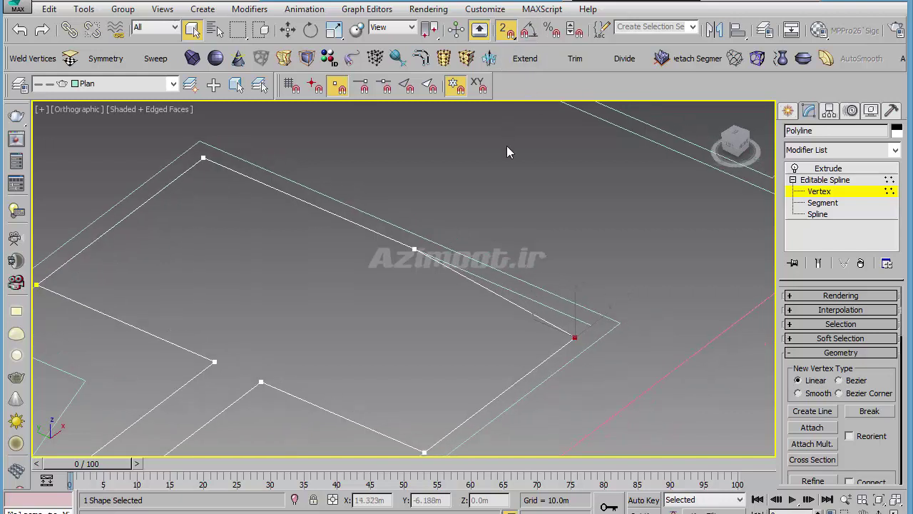
In Top view, snap the bottom-right corner vertex onto the vertical line.
key("t")
scroll(563, 235, "up", 1)
scroll(436, 273, "up", 5)
scroll(317, 309, "up", 3)
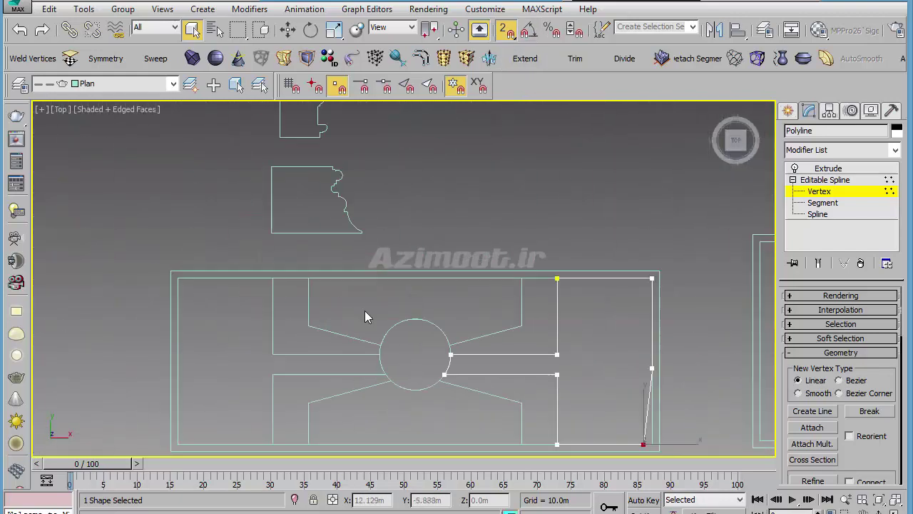
scroll(481, 261, "up", 5)
middle_click_drag(553, 188, 518, 219)
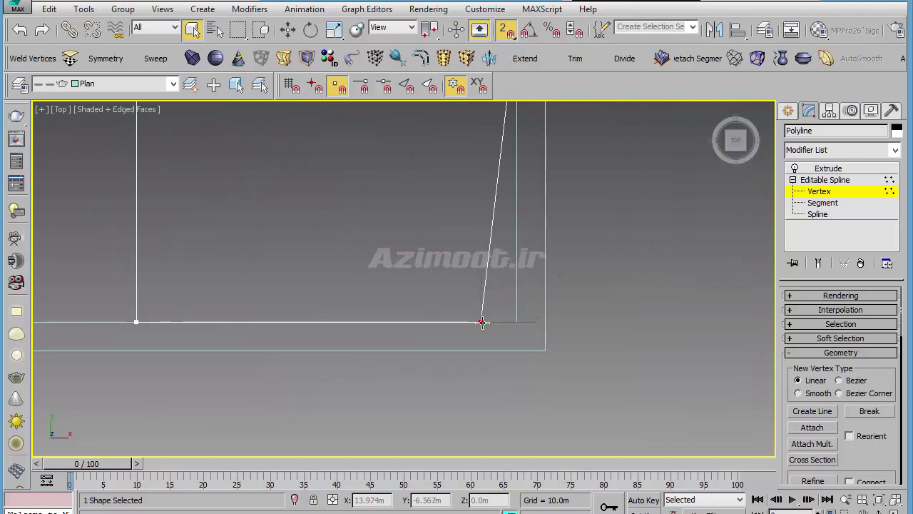
key("s")
middle_click_drag(482, 321, 483, 357)
key("w")
key("s")
left_click_drag(519, 348, 527, 394)
View the T-shaped walkway slab at an angle and copy its Extrude modifier.
scroll(535, 321, "down", 8)
scroll(546, 284, "up", 4)
middle_click_drag(560, 325, 565, 340)
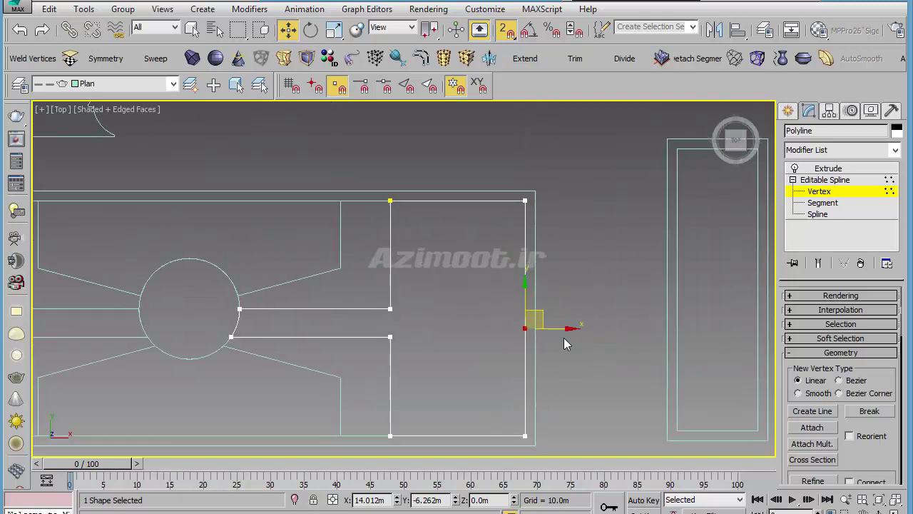
middle_click_drag(449, 424, 506, 365, "alt")
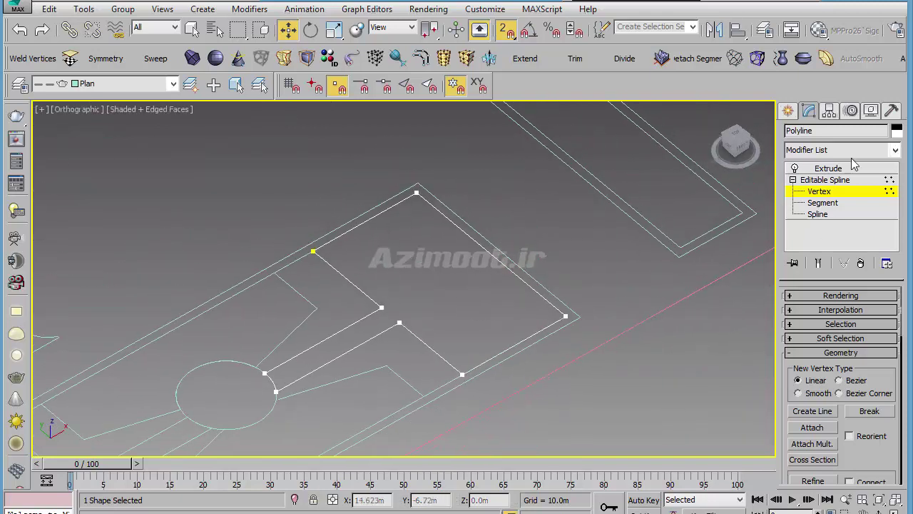
left_click(828, 168)
right_click(829, 168)
Paste the copied Extrude modifier onto the three remaining path outlines.
left_click(805, 222)
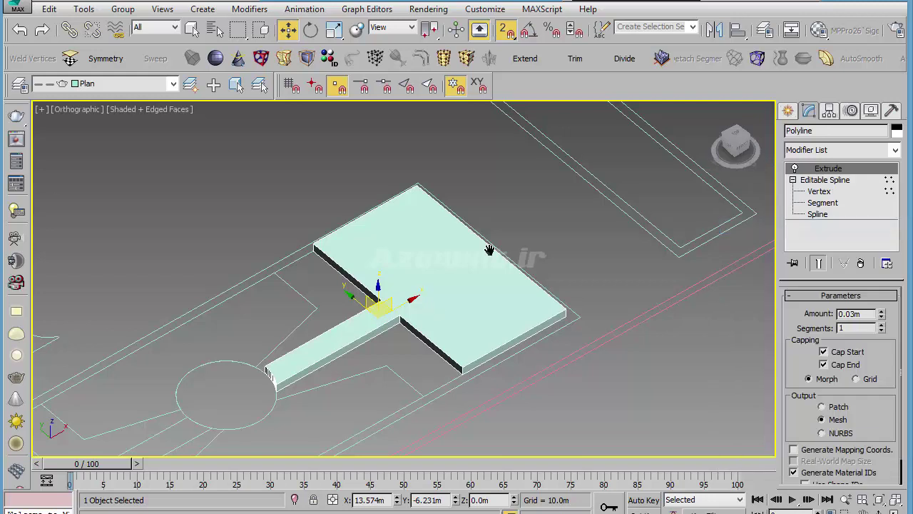
middle_click_drag(206, 410, 306, 341)
left_click(286, 331)
right_click(838, 176)
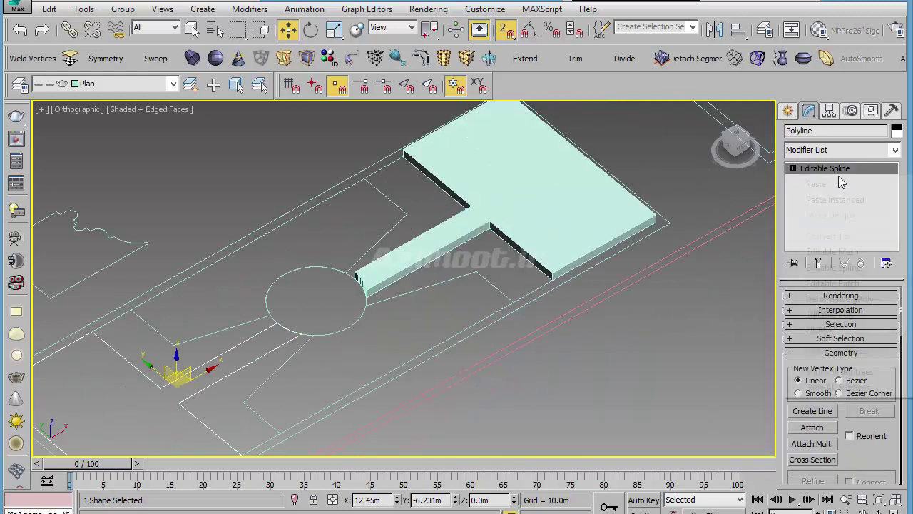
left_click(849, 241)
left_click(228, 325)
right_click(821, 192)
left_click(816, 197)
left_click(422, 300)
left_click(424, 287)
right_click(816, 199)
left_click(815, 206)
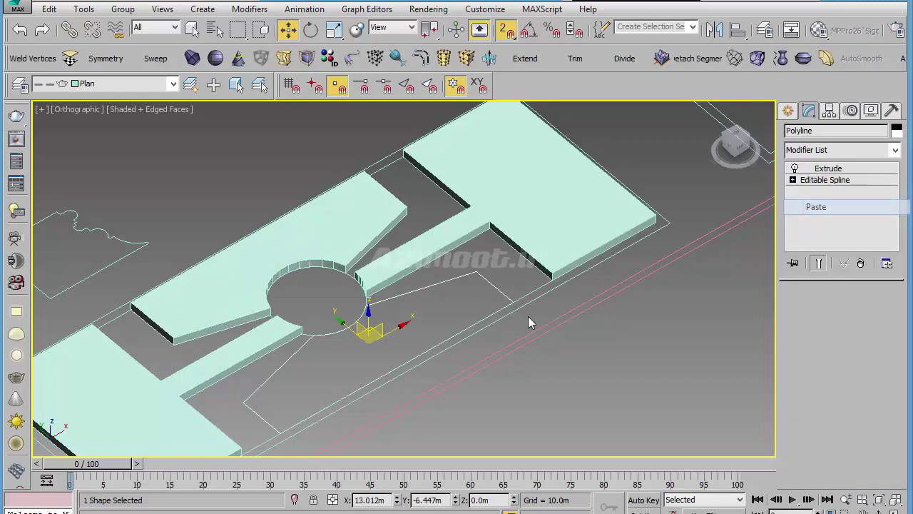
Paste the Extrude onto the circle and set its amount to 0.02 m.
scroll(324, 368, "up", 3)
scroll(335, 346, "up", 3)
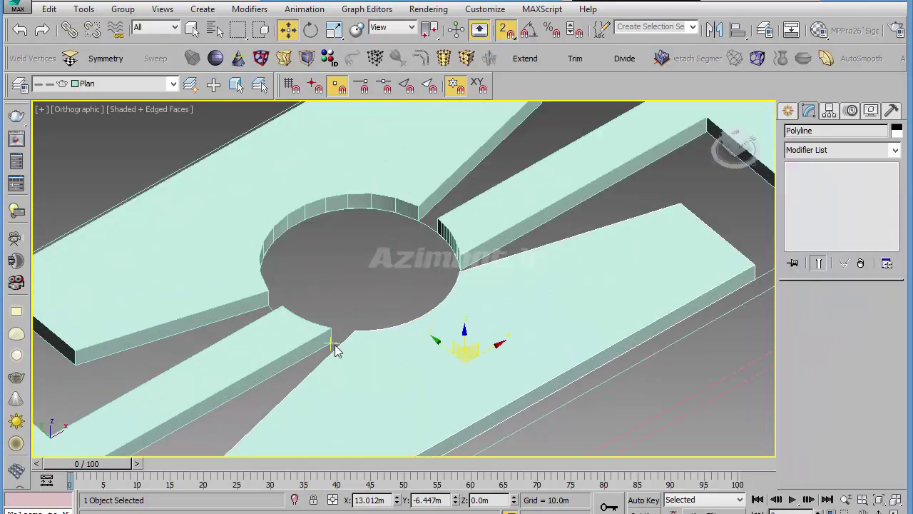
left_click(333, 350)
left_click(346, 330)
right_click(803, 215)
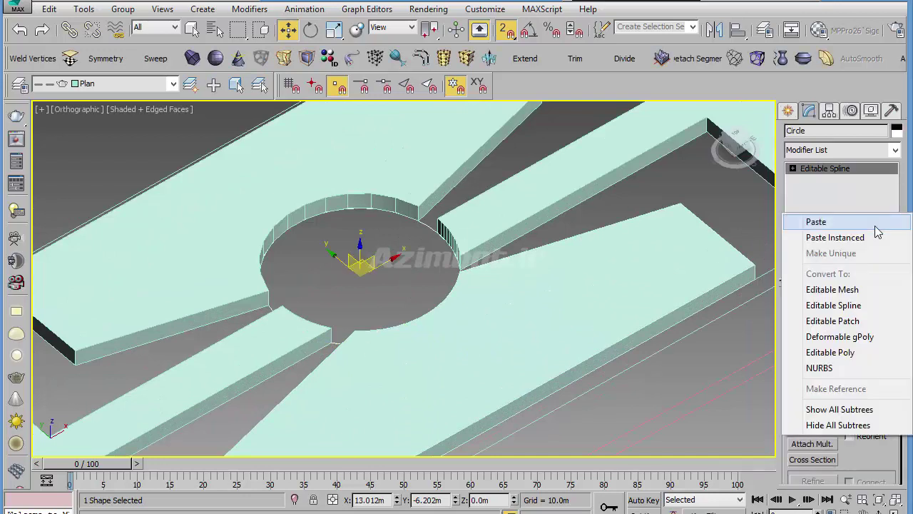
left_click(876, 223)
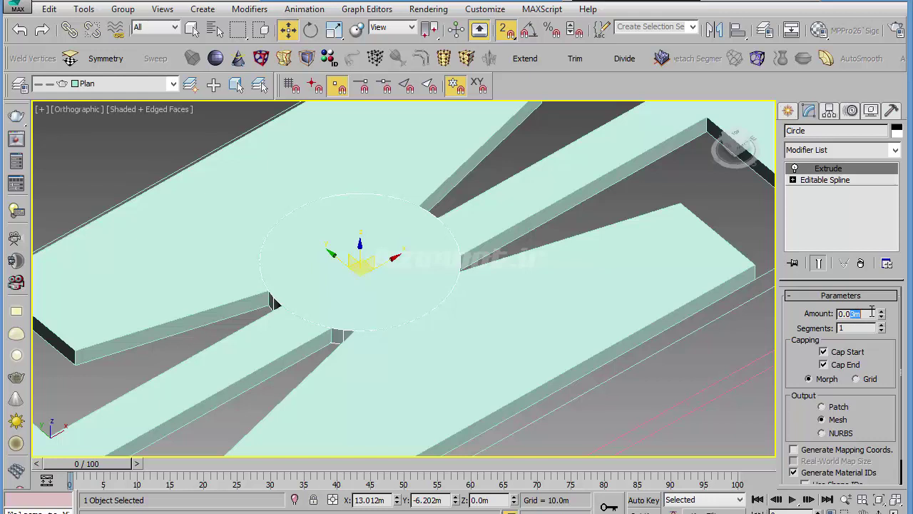
type("2")
key("Return")
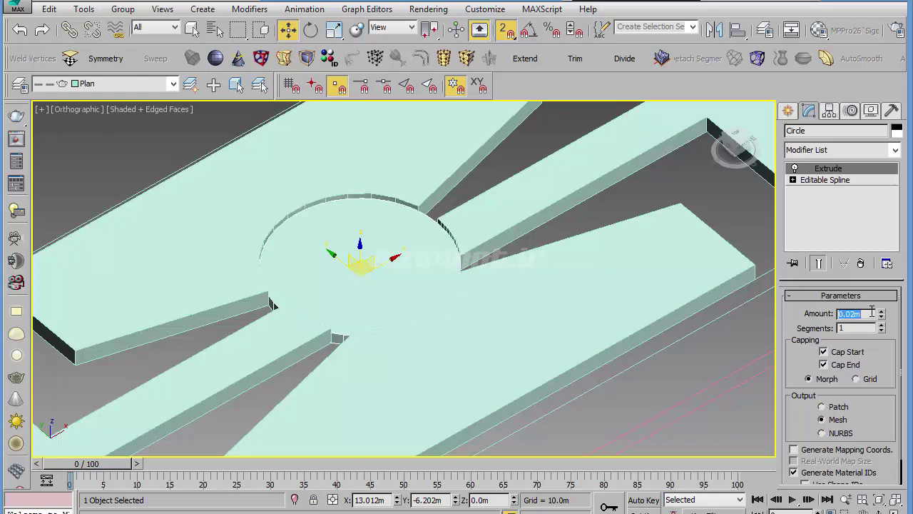
scroll(566, 178, "down", 2)
scroll(548, 226, "down", 3)
scroll(583, 185, "up", 2)
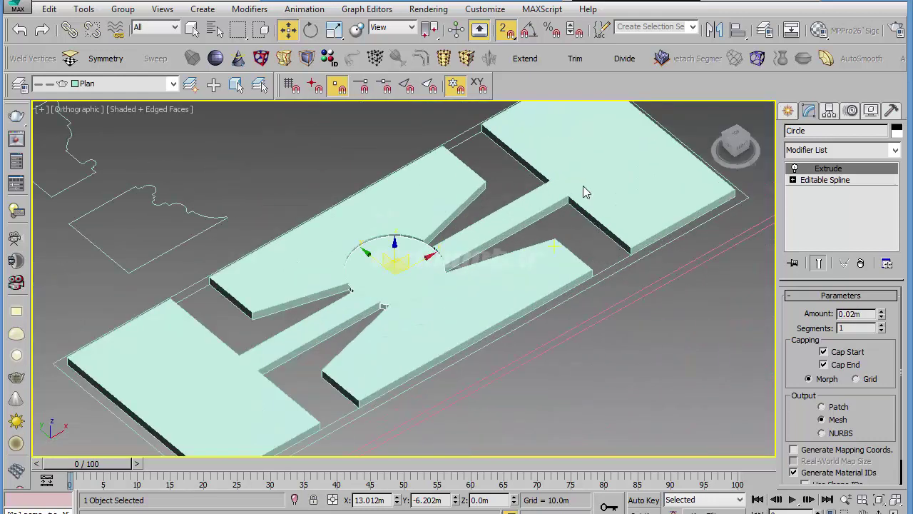
middle_click_drag(423, 296, 409, 285)
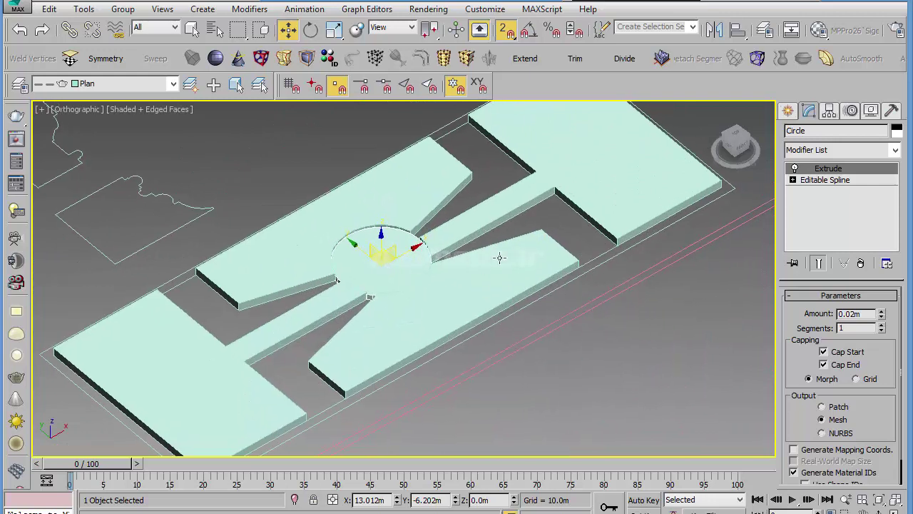
Keep the circle at 0.02 m and thin the first polyline slab to 0.015 m.
left_click(623, 189)
left_click(388, 253)
key("Return")
left_click(633, 167)
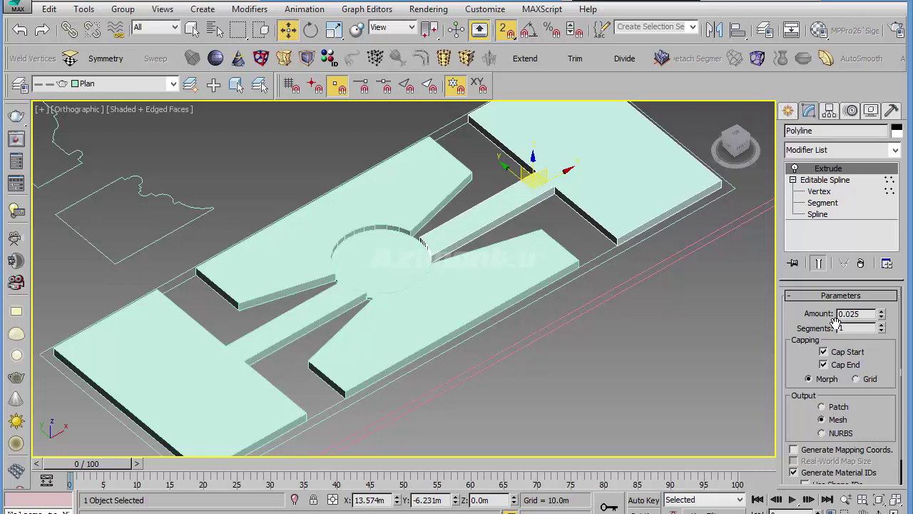
key("Return")
middle_click_drag(520, 226, 500, 249)
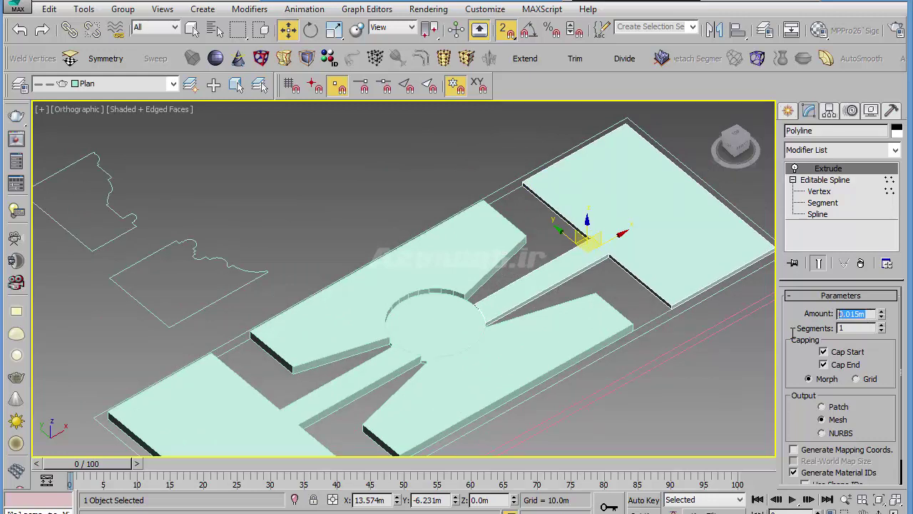
Set the middle and lower-left slabs' Extrude amounts to 0.015 m as well.
left_click(512, 246)
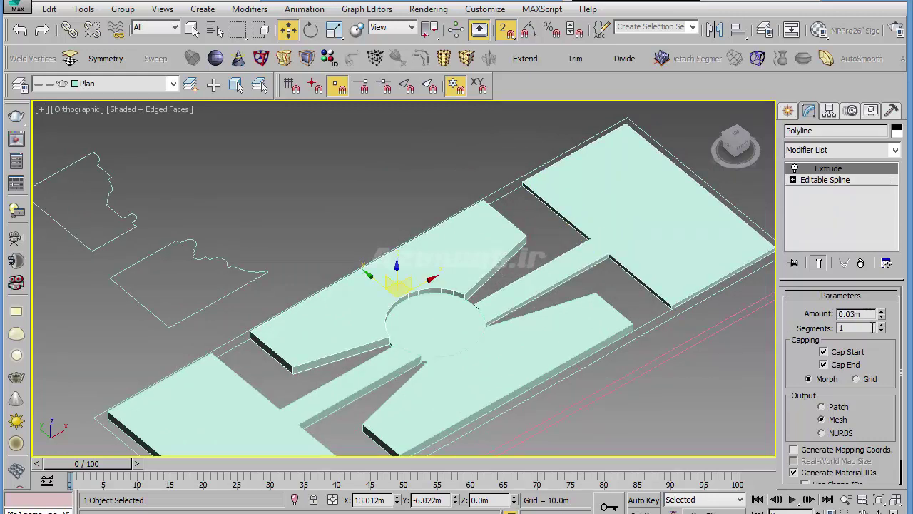
left_click_drag(881, 317, 858, 316)
type("0.015")
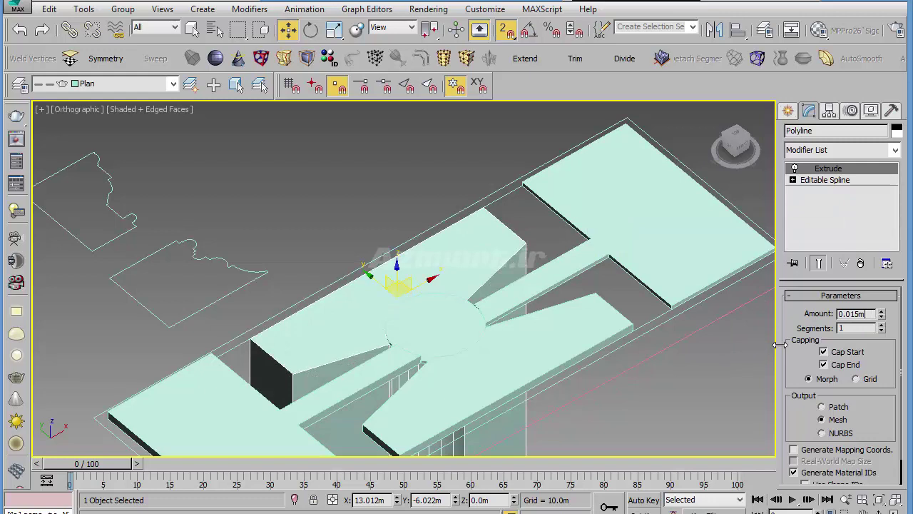
key("Return")
middle_click_drag(505, 368, 519, 289)
left_click(520, 290)
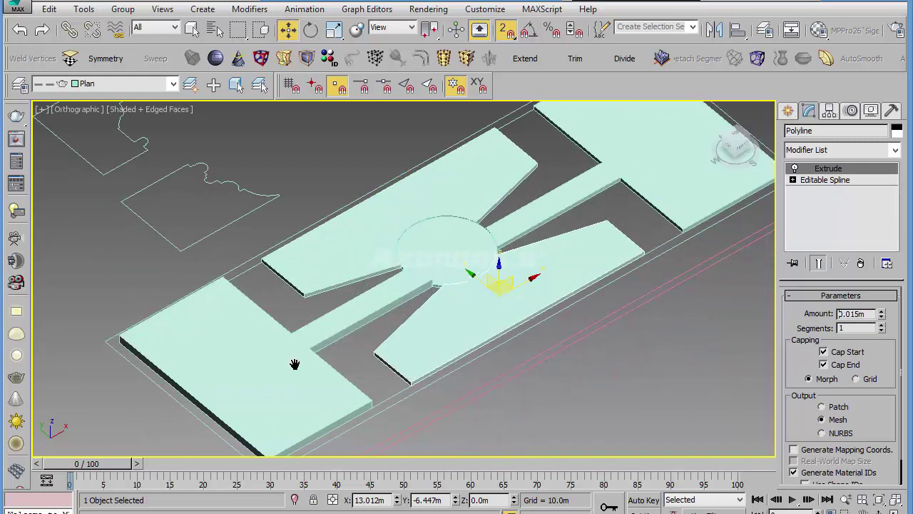
middle_click_drag(292, 363, 320, 322)
left_click(320, 322)
double_click(856, 314)
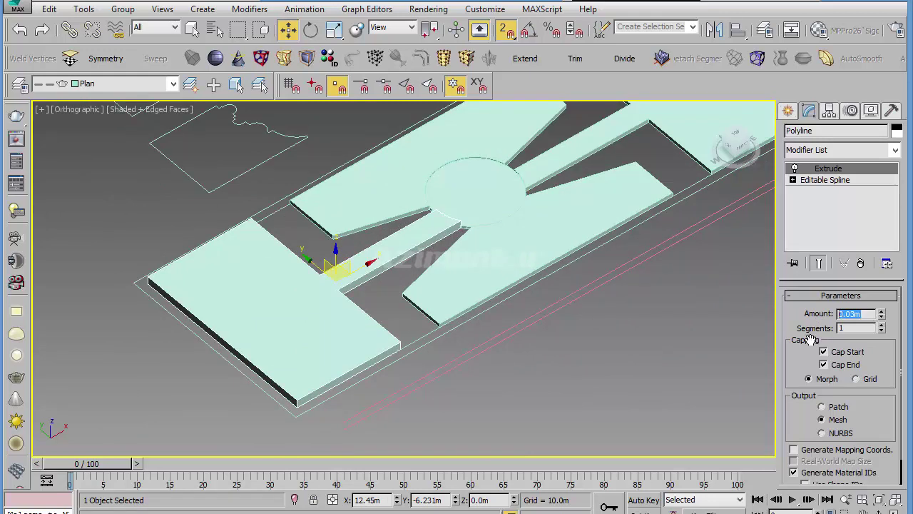
type("0.015")
key("Return")
middle_click_drag(662, 332, 598, 411)
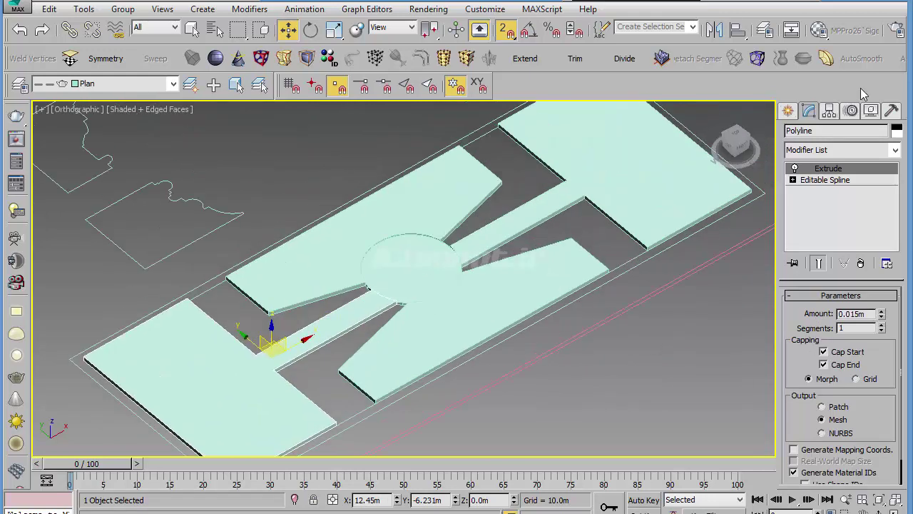
left_click(787, 111)
middle_click_drag(511, 263, 489, 309)
Select the circle plus the path slabs, turn off snapping, and group them as Group001.
left_click(432, 343, "ctrl")
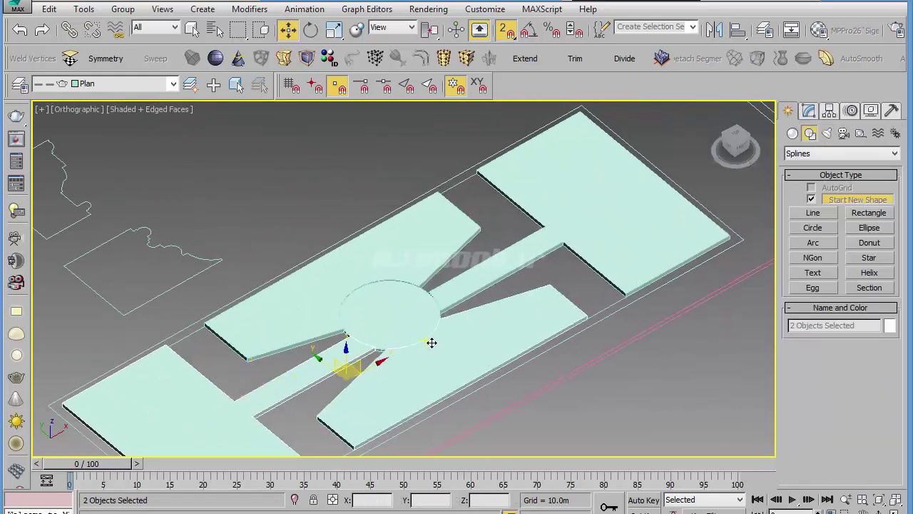
left_click(652, 161, "ctrl")
left_click(398, 326, "ctrl")
left_click(369, 353, "ctrl")
middle_click_drag(368, 352, 380, 305)
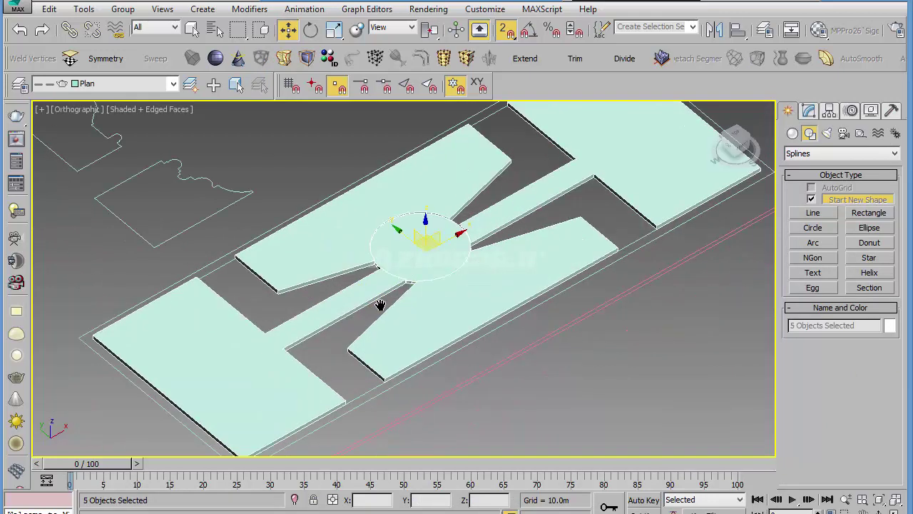
left_click(123, 10)
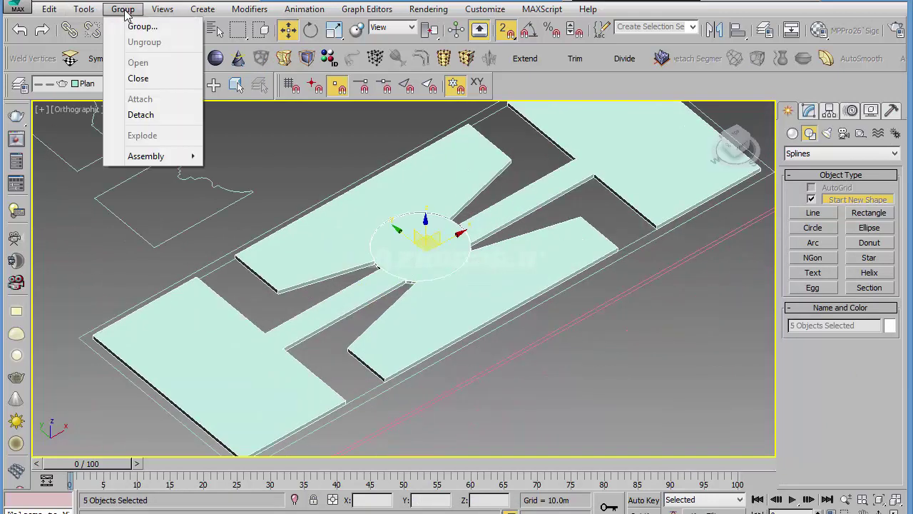
left_click(187, 119)
middle_click_drag(500, 155, 424, 222)
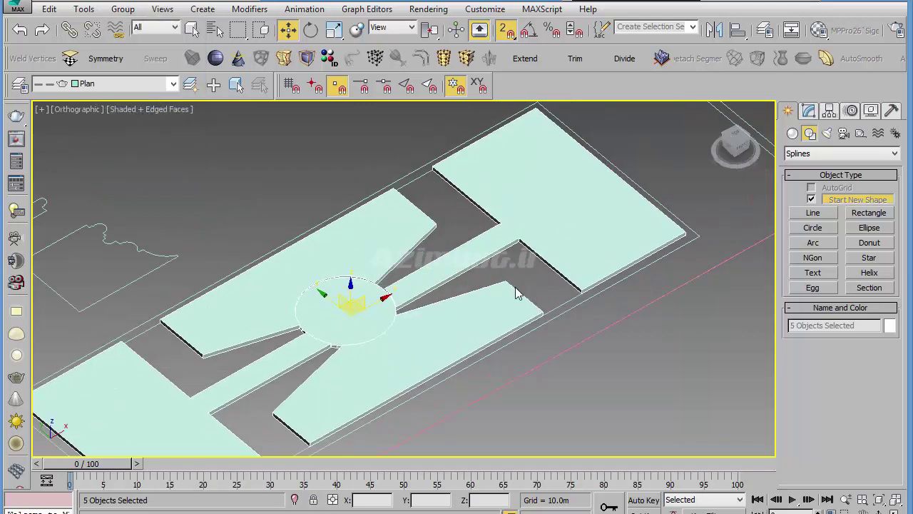
key("s")
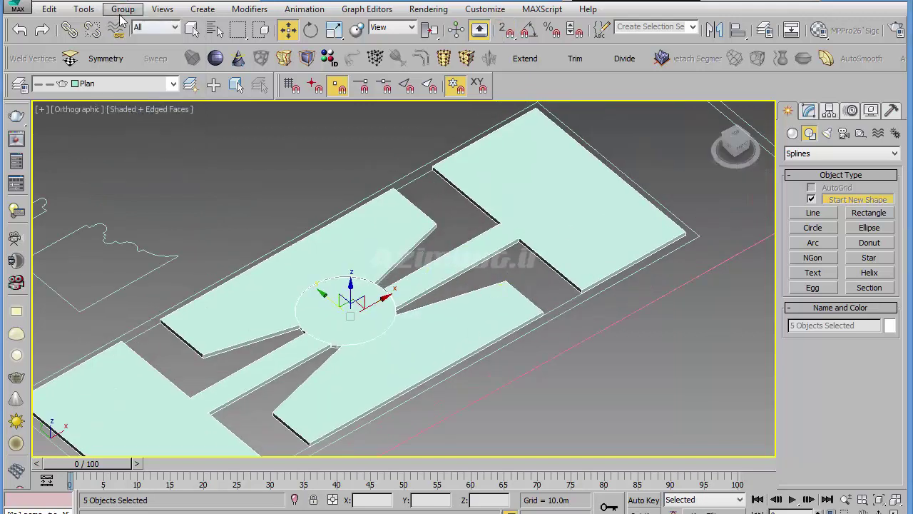
left_click(123, 9)
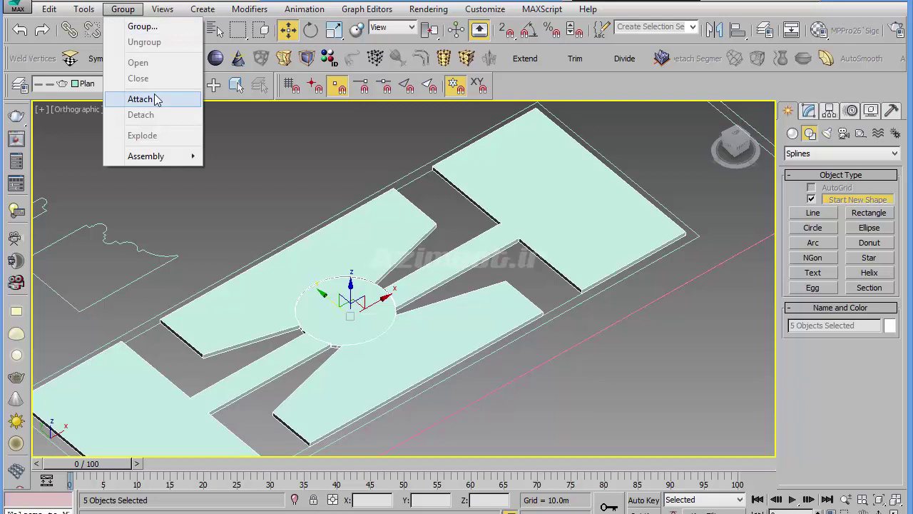
left_click(154, 27)
left_click(467, 286)
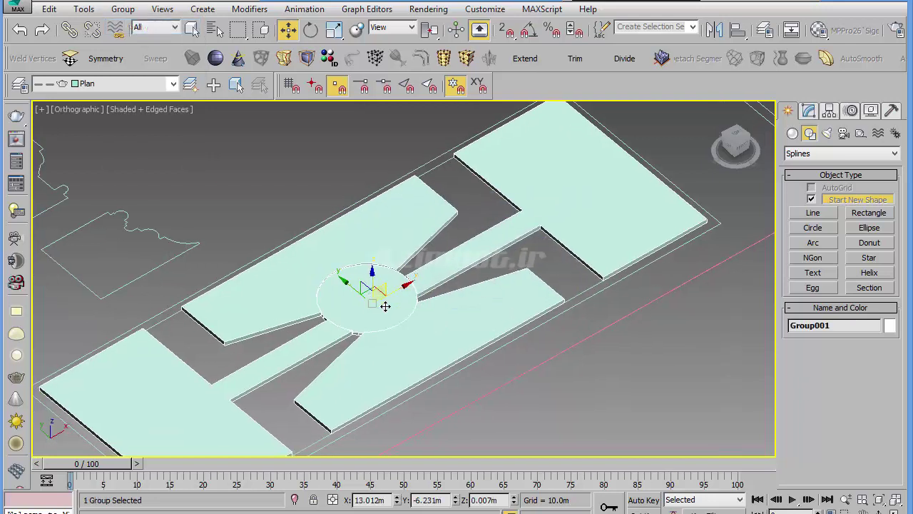
Hide the other objects and raise Group001 upward in the scene.
right_click(419, 332)
left_click(453, 283)
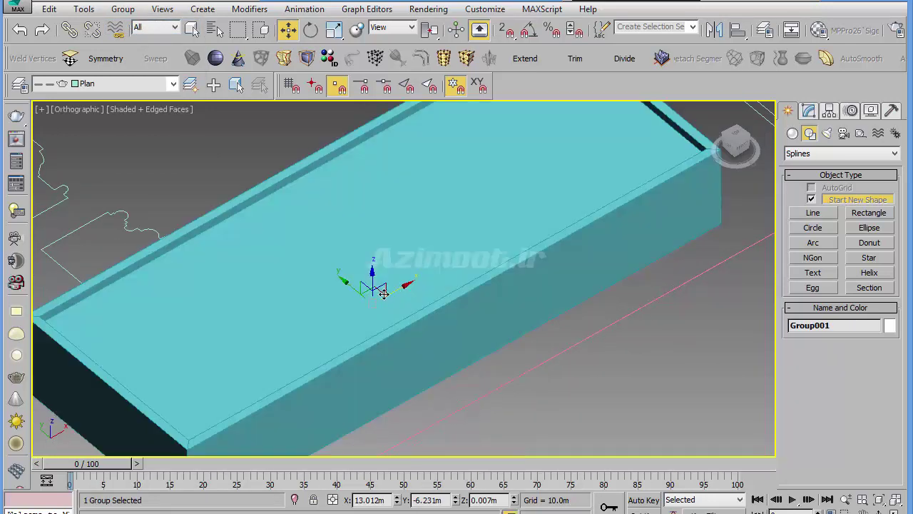
left_click_drag(377, 249, 398, 197)
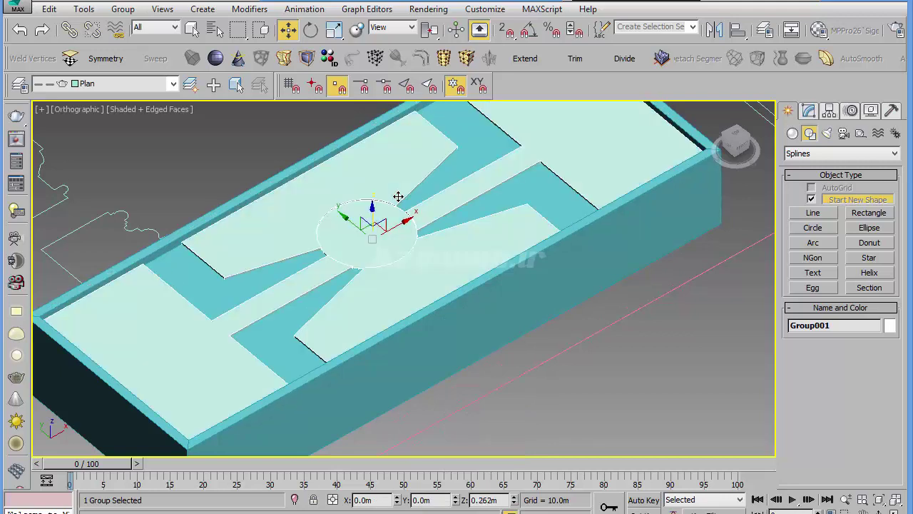
scroll(393, 267, "up", 2)
scroll(498, 279, "up", 2)
scroll(502, 270, "up", 1)
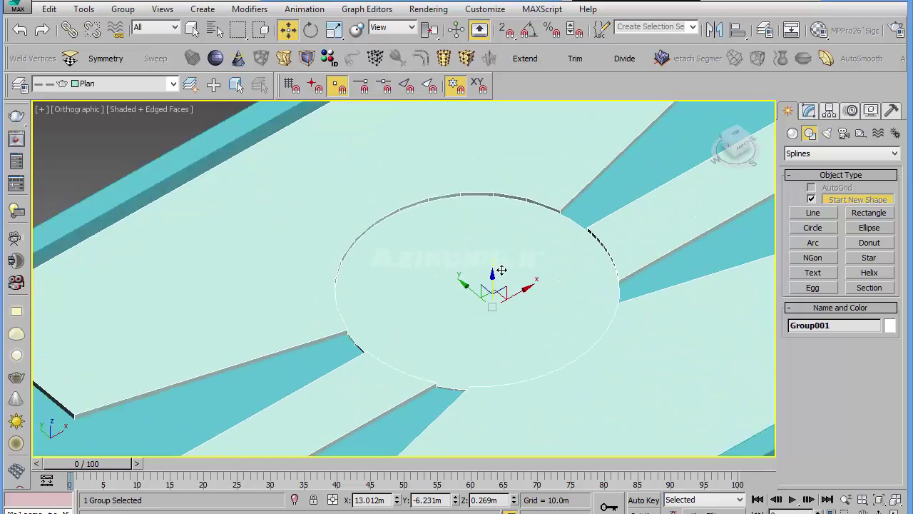
scroll(489, 264, "up", 1)
scroll(494, 273, "up", 2)
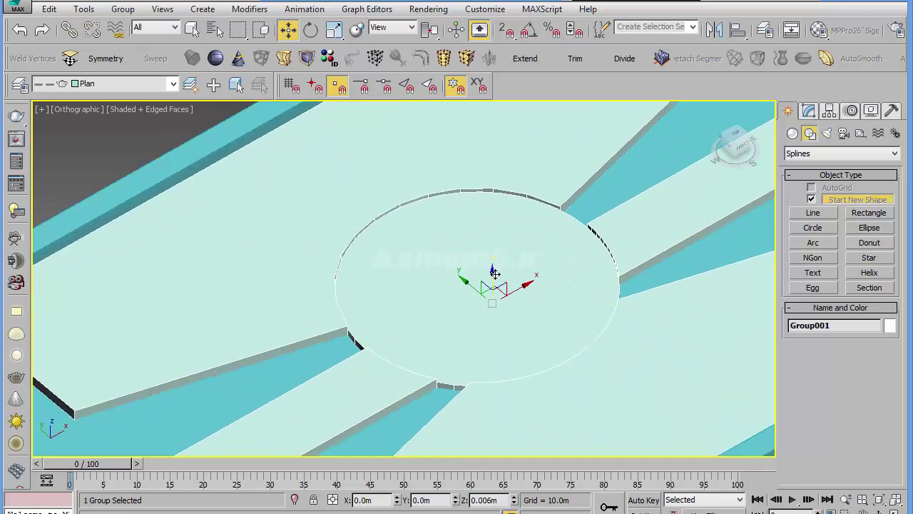
middle_click_drag(509, 221, 502, 252)
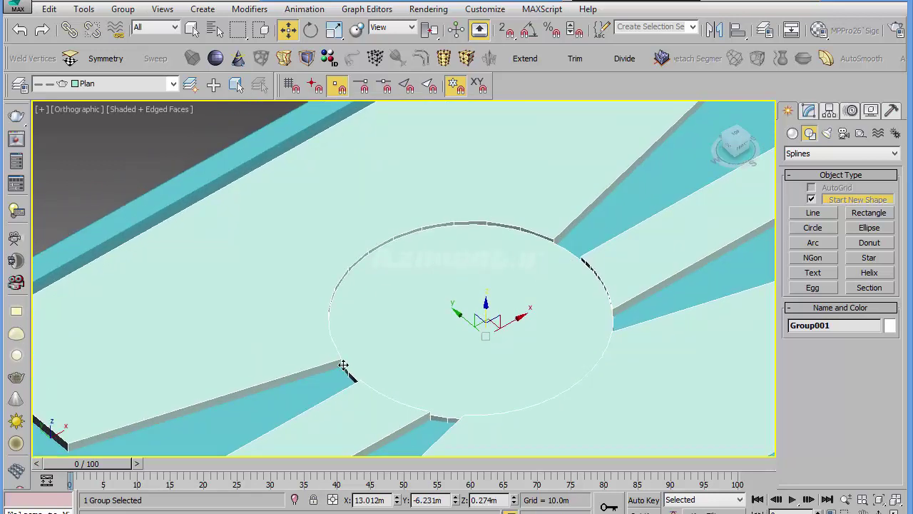
Switch to Top view and zoom in on the group, centring the circular plaza.
key("t")
key("z")
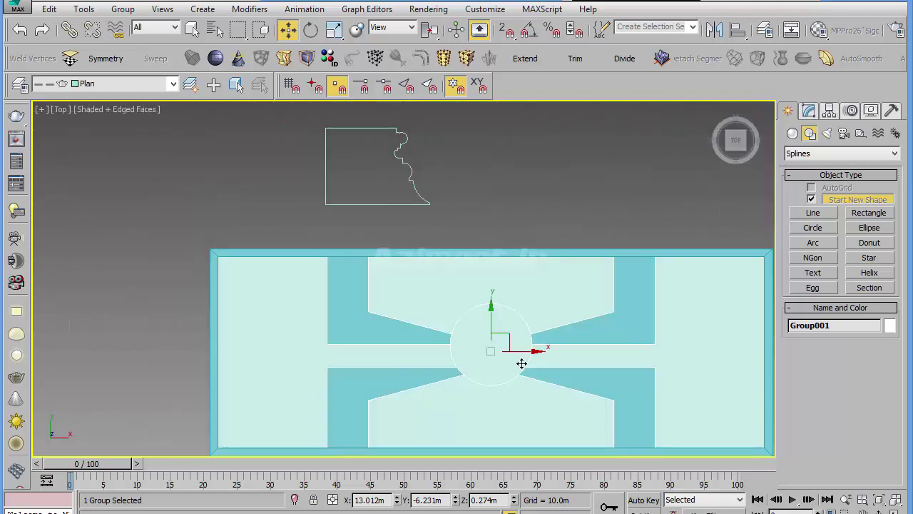
middle_click_drag(450, 251, 441, 305)
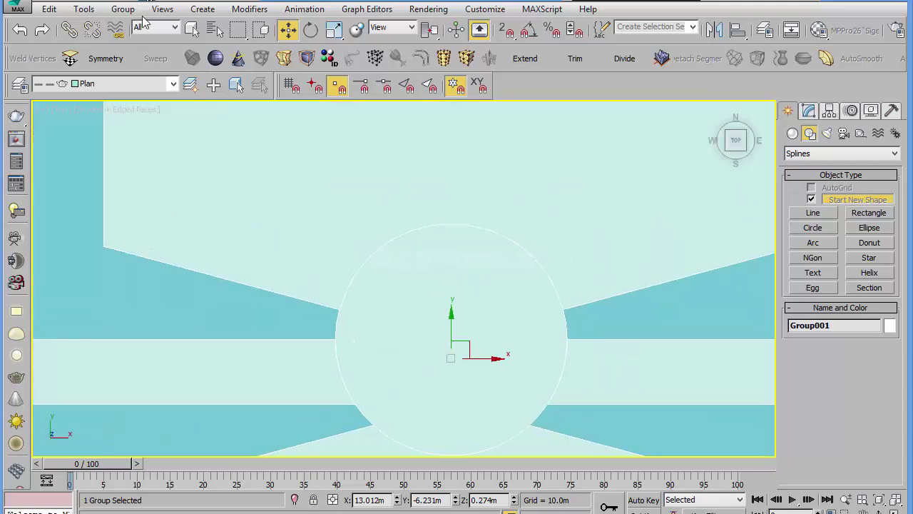
Open the group and enable Adaptive interpolation on the circle's Editable Spline.
left_click(122, 8)
left_click(152, 63)
left_click(434, 242)
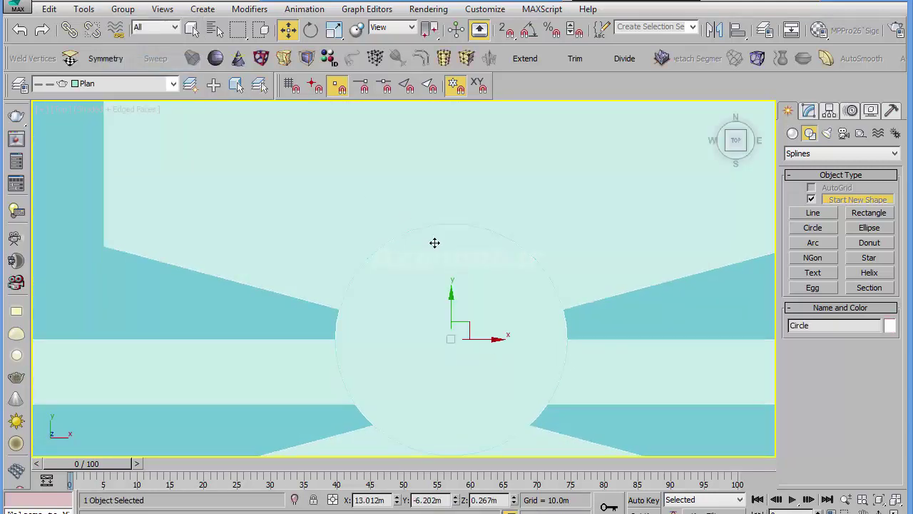
left_click(809, 111)
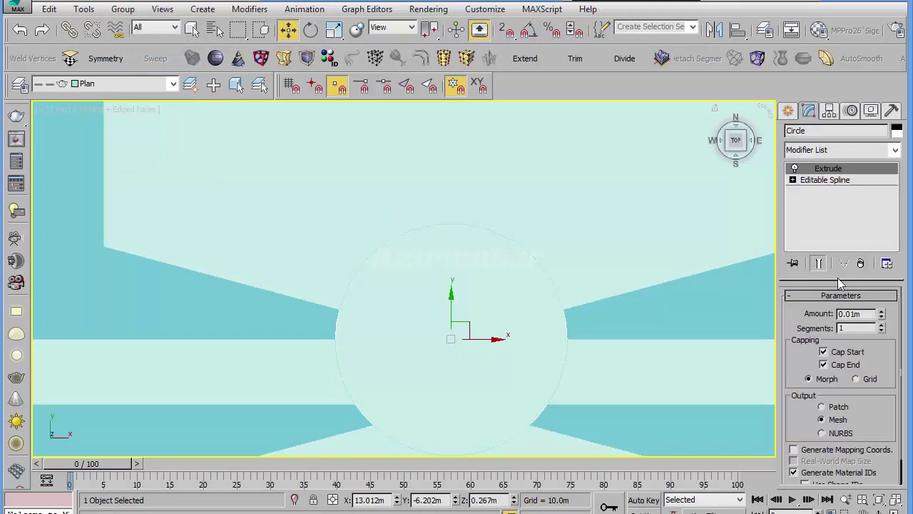
left_click(825, 179)
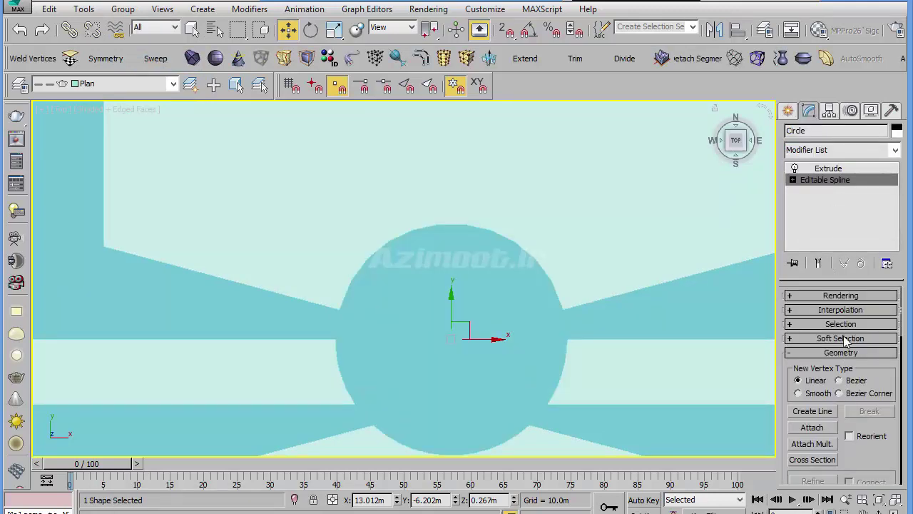
left_click(838, 311)
left_click(841, 351)
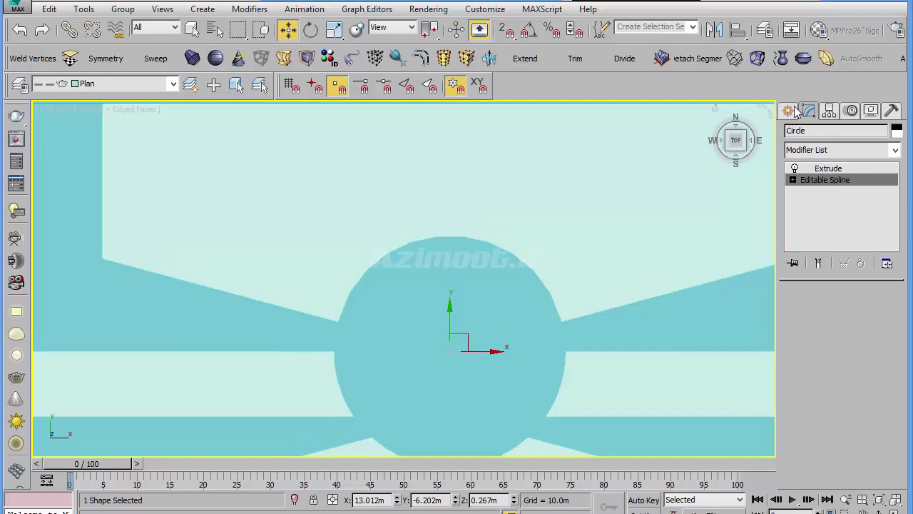
Inspect the polyline and other shapes' spline settings, then orbit to view the model in 3D.
left_click(795, 108)
left_click(812, 112)
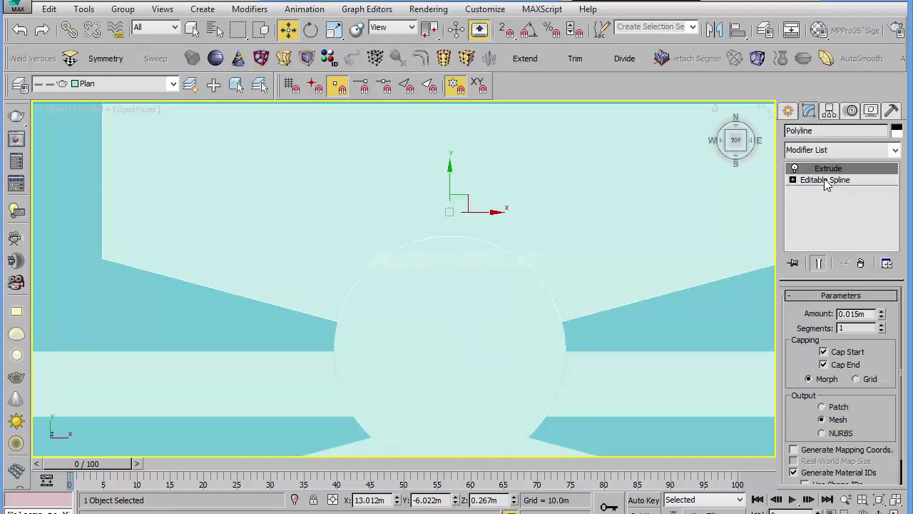
left_click(831, 180)
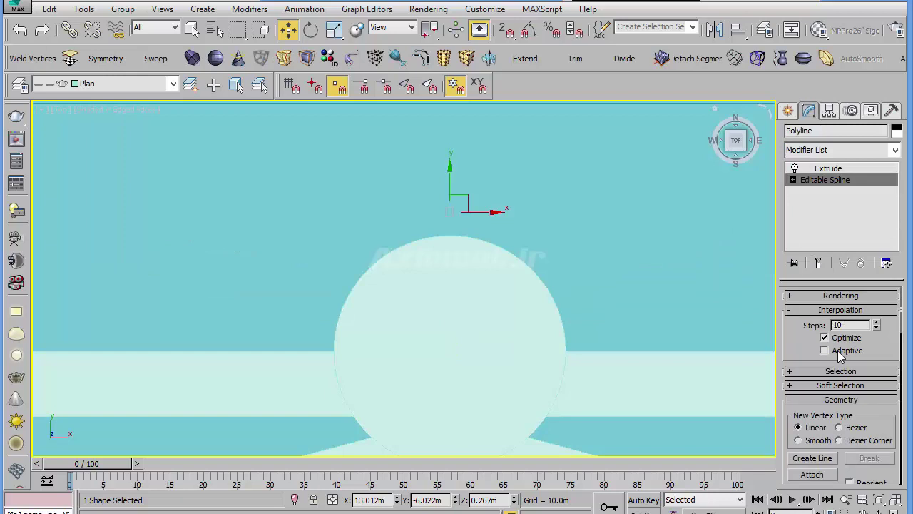
left_click(789, 112)
middle_click_drag(644, 390, 616, 261)
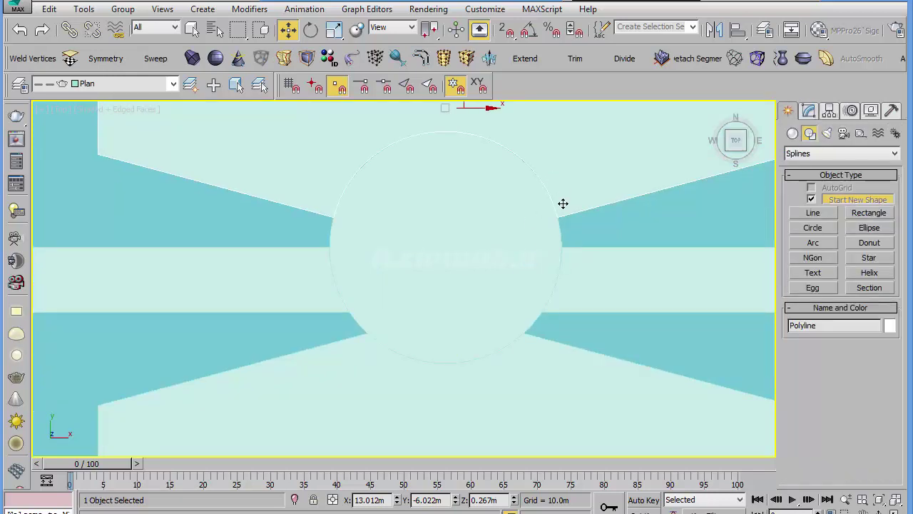
middle_click_drag(424, 375, 460, 354)
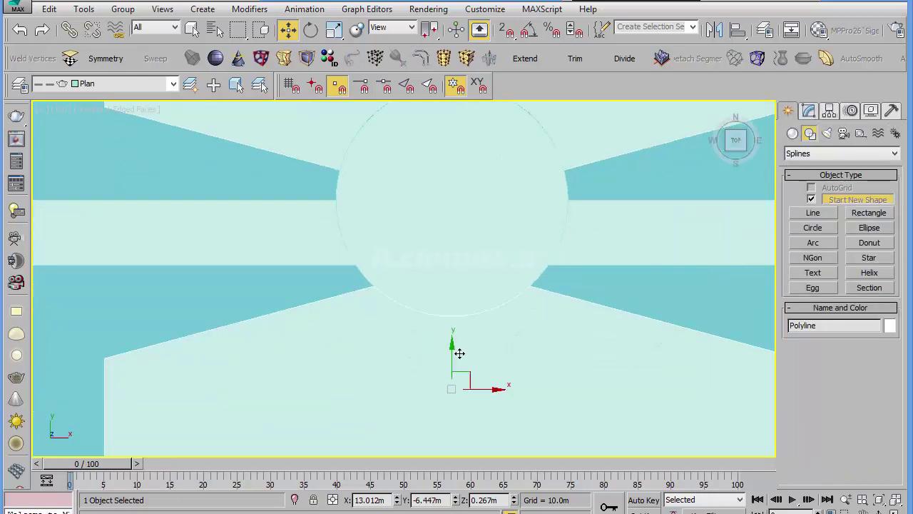
left_click(809, 110)
left_click(826, 180)
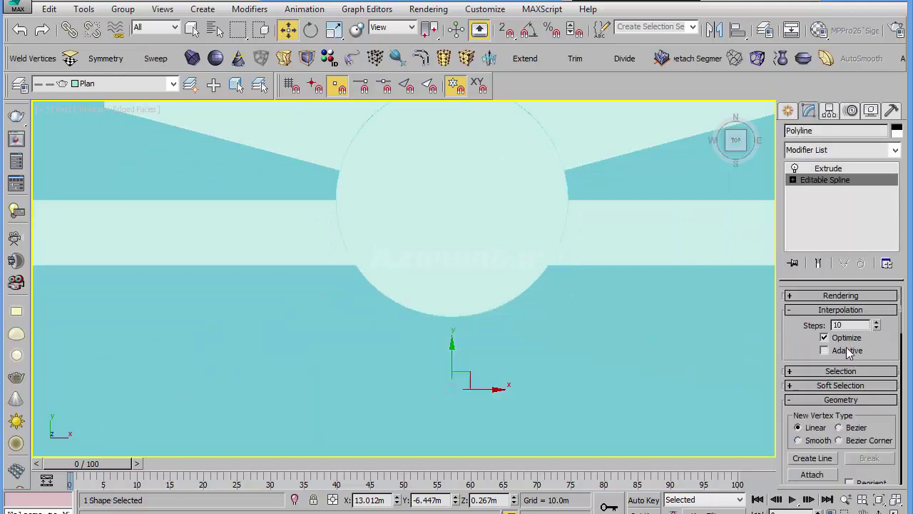
left_click(788, 110)
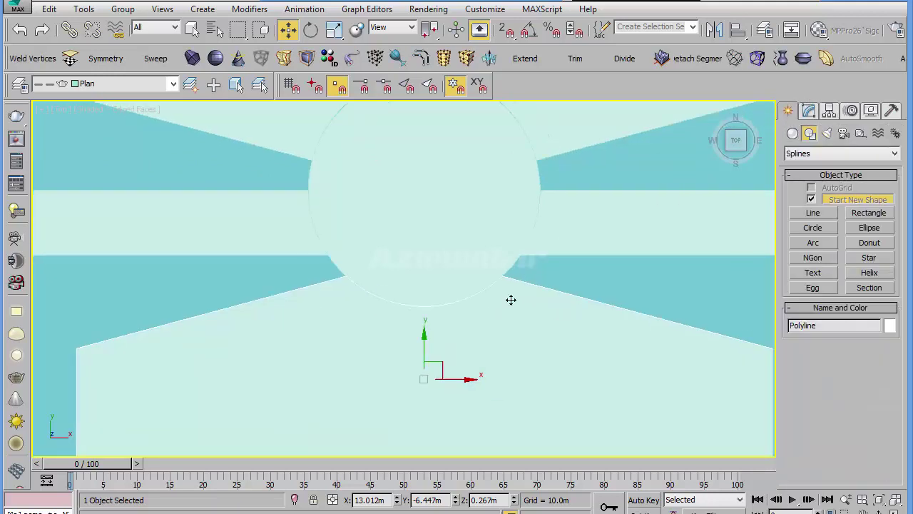
scroll(515, 315, "down", 5)
middle_click_drag(489, 388, 548, 340, "alt")
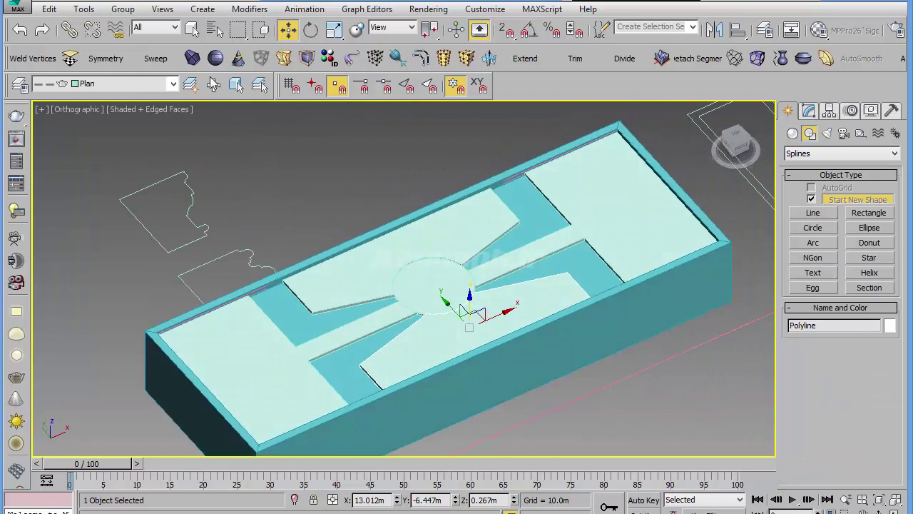
Close Group001 and Shift-drag a copy along Z to create Group002.
left_click(123, 8)
left_click(142, 27)
mouse_move(493, 302)
middle_mouse_down("alt")
mouse_move(579, 346)
mouse_move(610, 235)
mouse_move(587, 310)
mouse_move(520, 289)
middle_mouse_up("alt")
left_click_drag(437, 261, 436, 353, "shift")
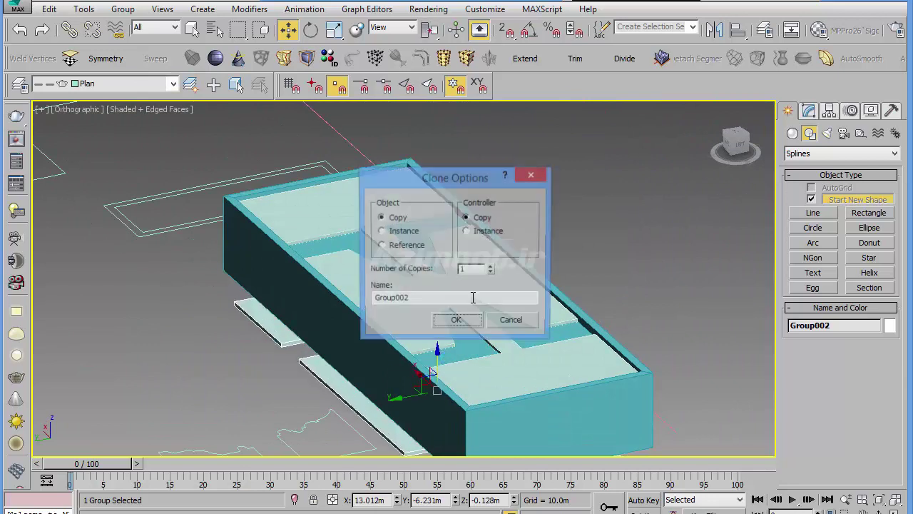
key("Return")
mouse_move(473, 353)
middle_mouse_down("alt")
mouse_move(468, 321)
mouse_move(456, 377)
middle_mouse_up("alt")
left_click_drag(438, 369, 442, 305)
scroll(456, 346, "up", 3)
scroll(403, 332, "up", 2)
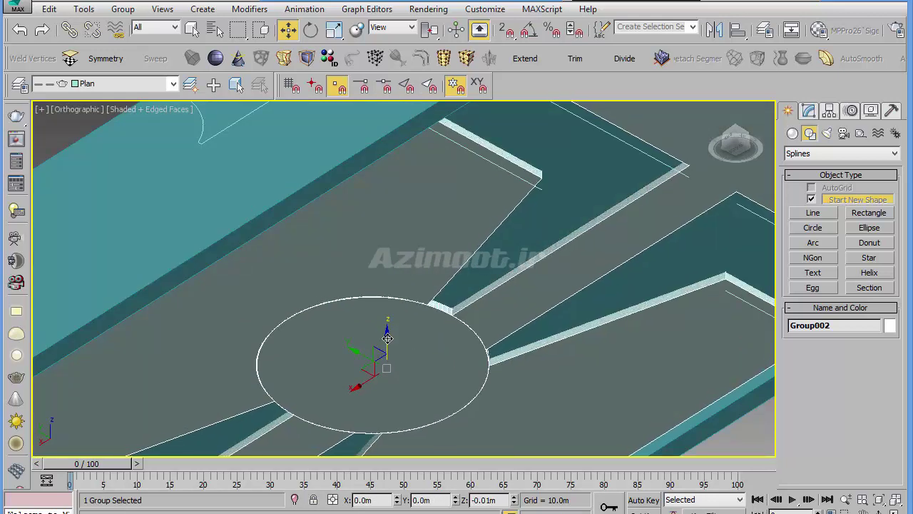
scroll(499, 299, "down", 3)
mouse_move(519, 298)
middle_mouse_down("alt")
mouse_move(587, 320)
mouse_move(543, 350)
middle_mouse_up("alt")
scroll(535, 300, "down", 3)
Select the cyan Line003 block, frame it in Top view, and enter Polygon sub-object level.
left_click(530, 272)
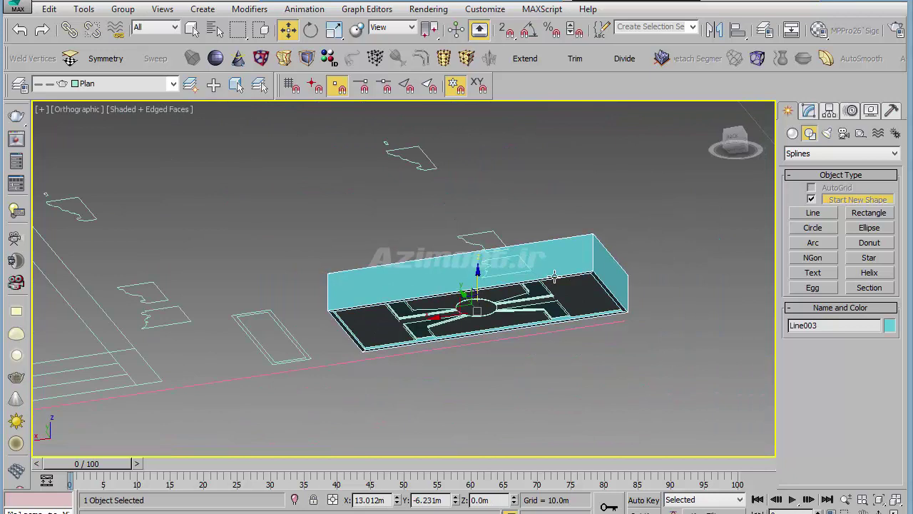
scroll(570, 296, "up", 3)
mouse_move(570, 296)
middle_mouse_down("alt")
mouse_move(550, 381)
mouse_move(464, 319)
mouse_move(489, 361)
middle_mouse_up("alt")
scroll(464, 319, "up", 3)
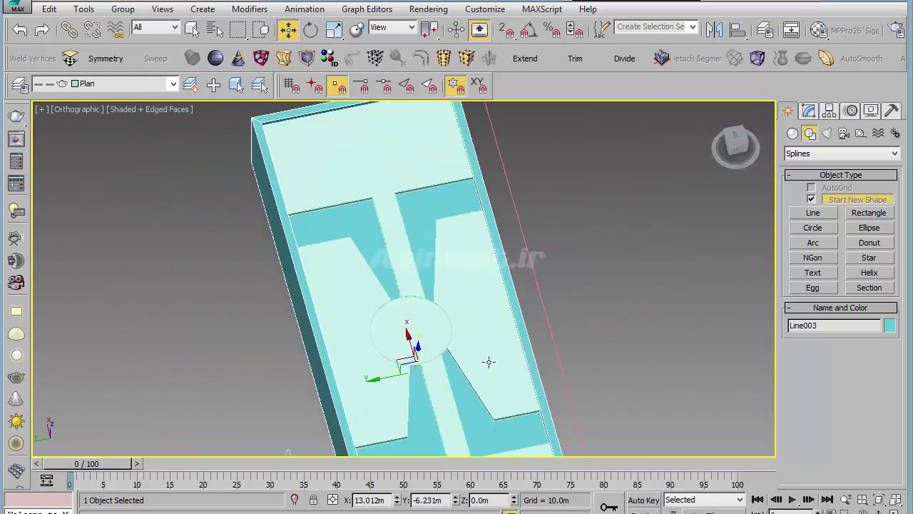
key("t")
key("z")
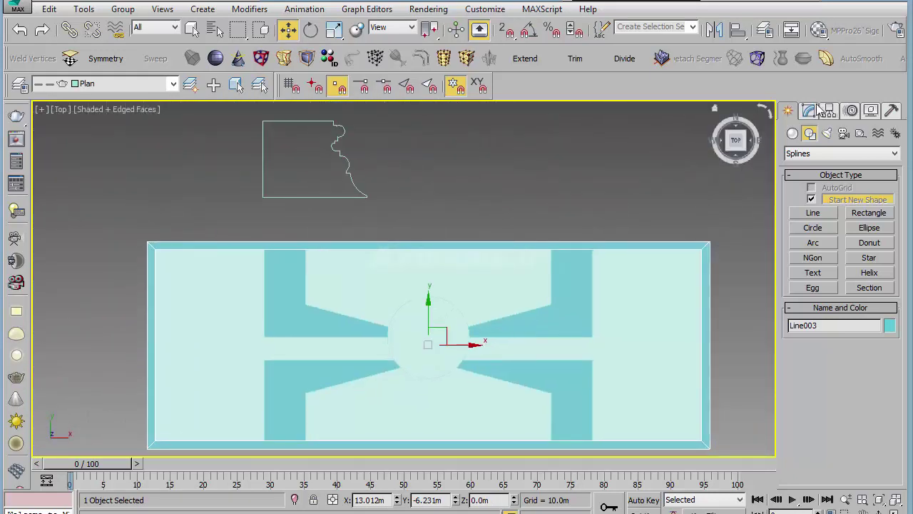
left_click(819, 108)
left_click(821, 214)
scroll(526, 320, "up", 2)
mouse_move(483, 322)
middle_mouse_down("alt")
mouse_move(496, 421)
mouse_move(473, 269)
middle_mouse_up("alt")
scroll(473, 269, "up", 3)
Inset the selected long face 0.03 m and extrude it -0.03 m.
scroll(547, 261, "down", 2)
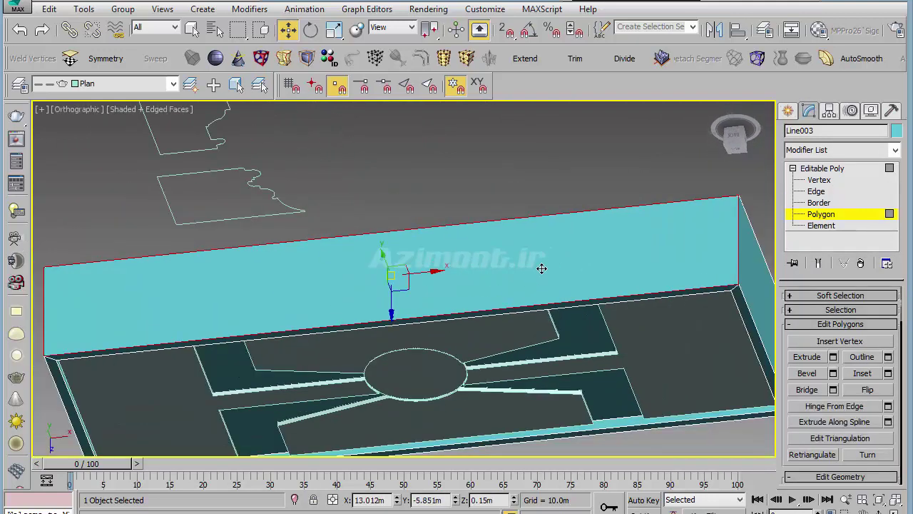
left_click(888, 373)
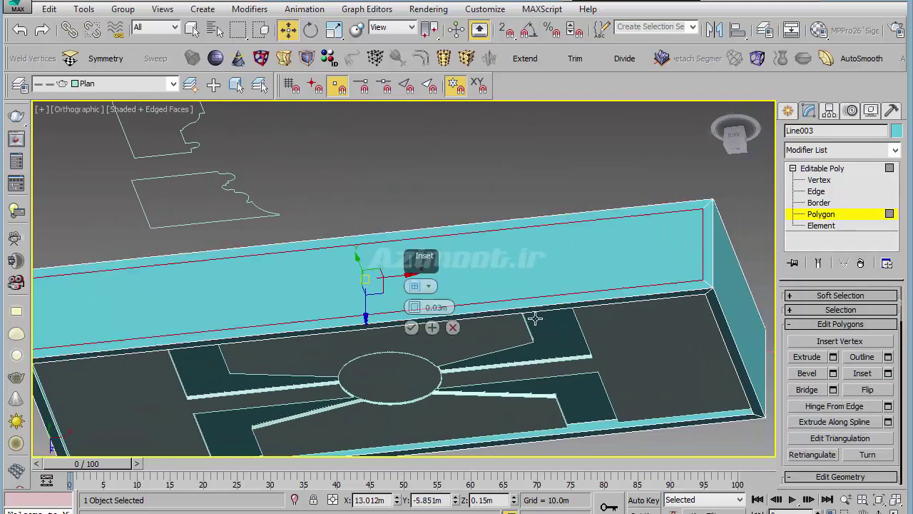
middle_click_drag(535, 322, 603, 326)
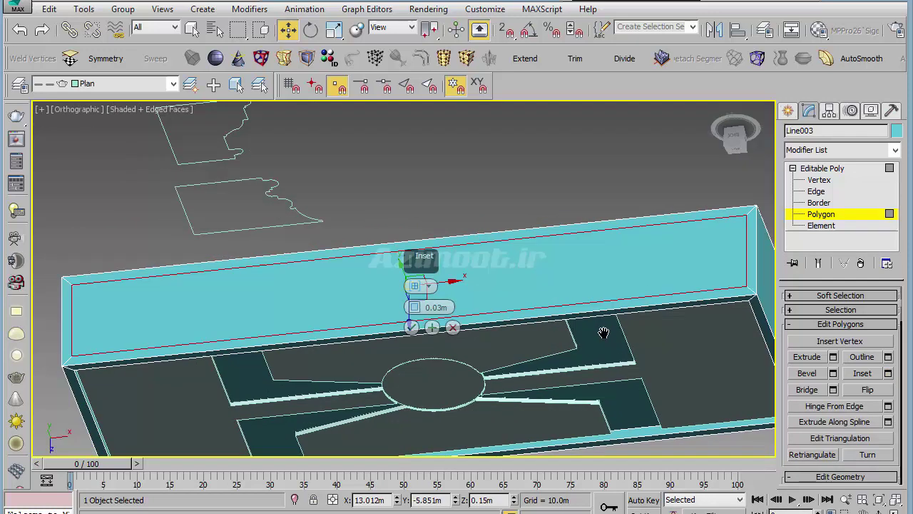
left_click(412, 327)
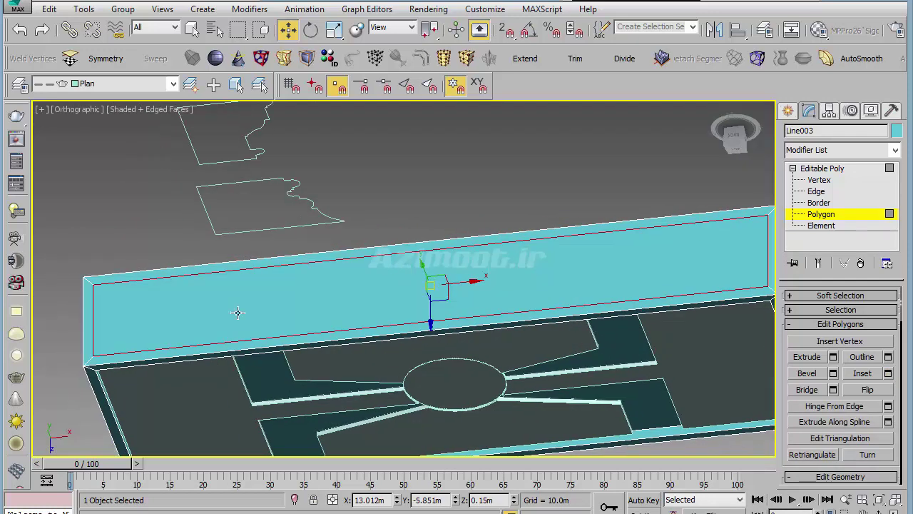
left_click(833, 357)
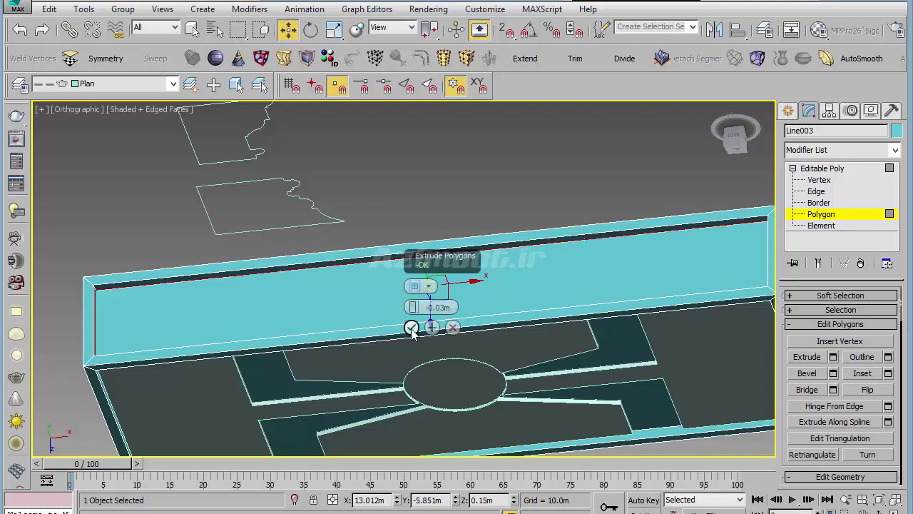
left_click(411, 329)
middle_click_drag(428, 332, 547, 333, "alt")
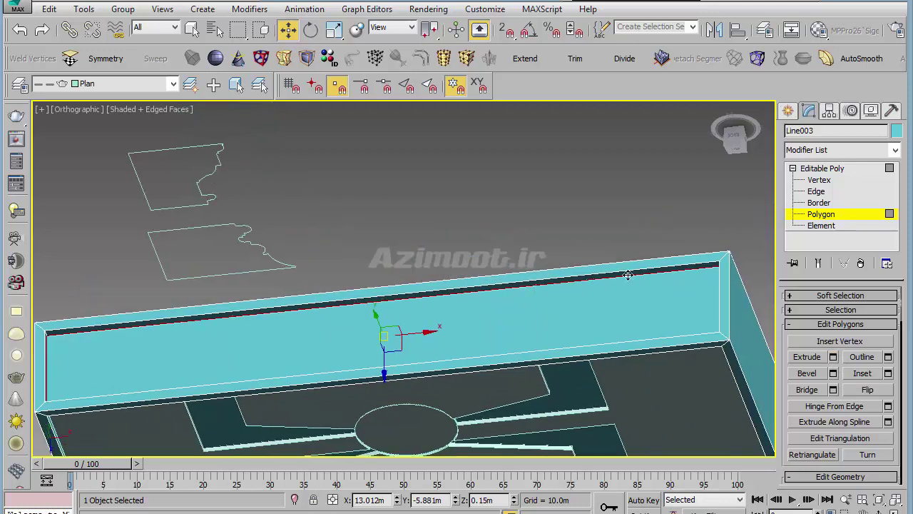
Detach the recessed face as a new object, Object005.
left_click(869, 323)
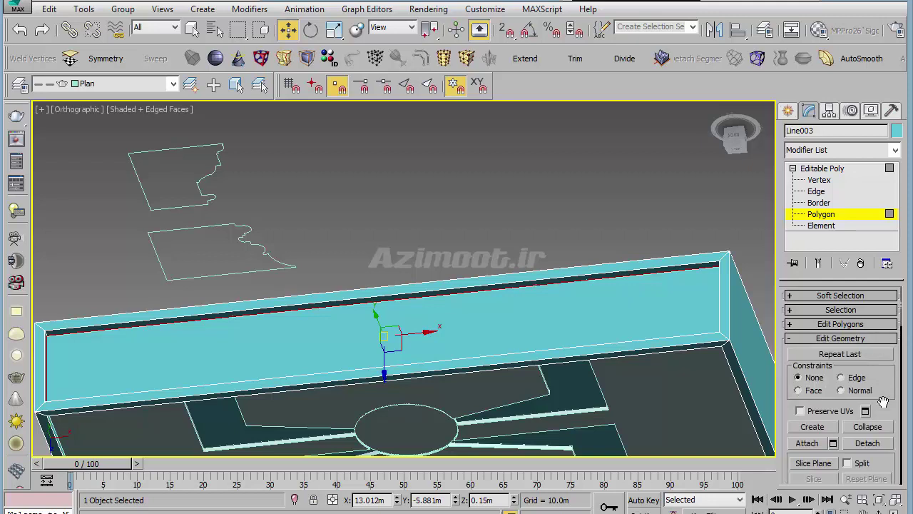
left_click(868, 443)
left_click(501, 270)
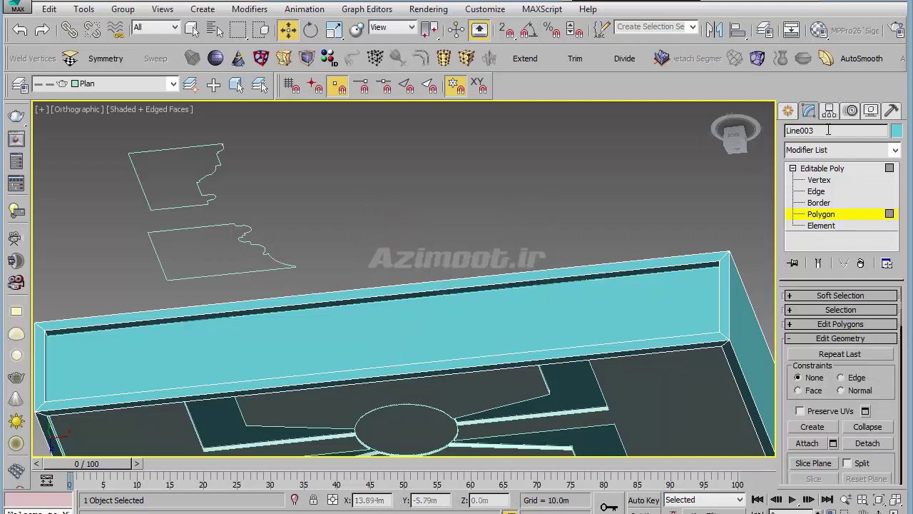
left_click(788, 111)
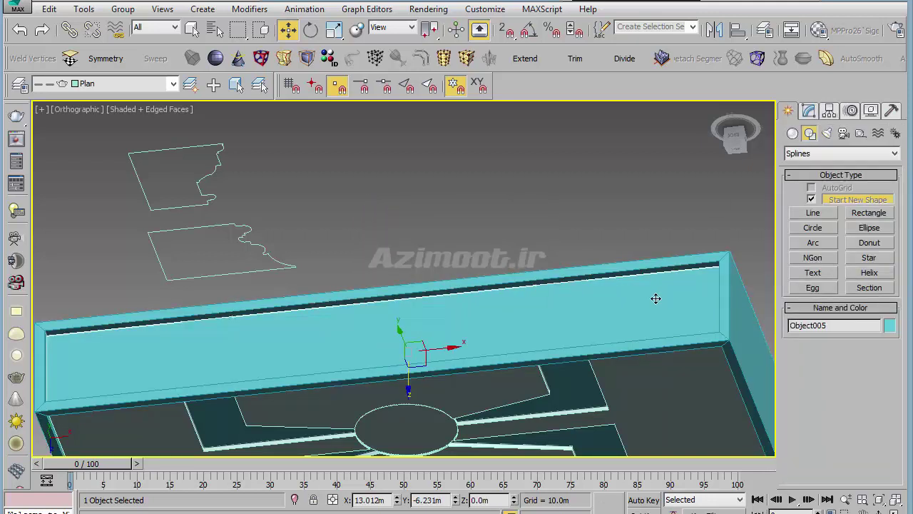
In the Material Editor, rename the blue sample material to 'Grass'.
key("m")
left_click(684, 114)
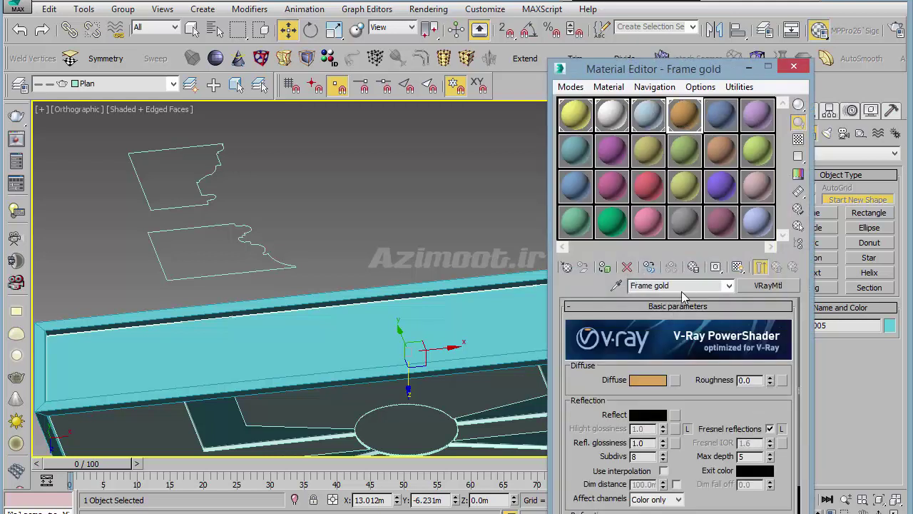
left_click(714, 104)
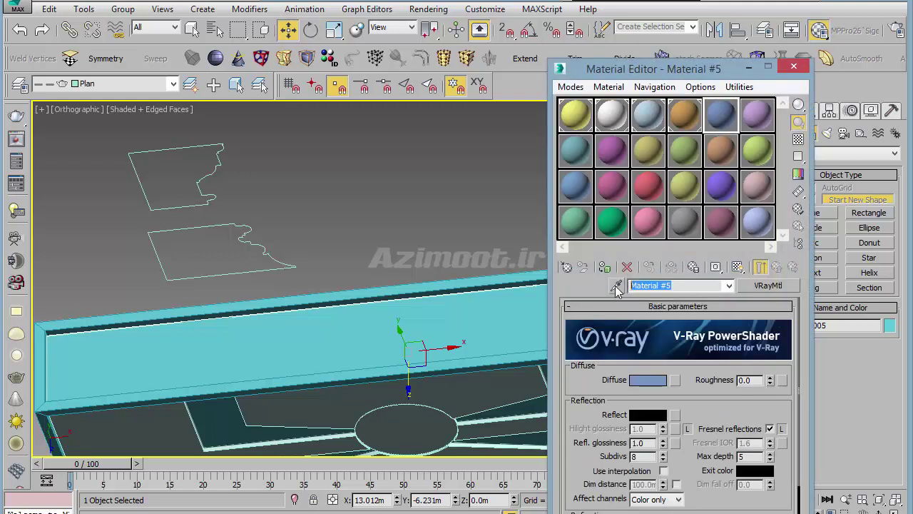
type("Grass")
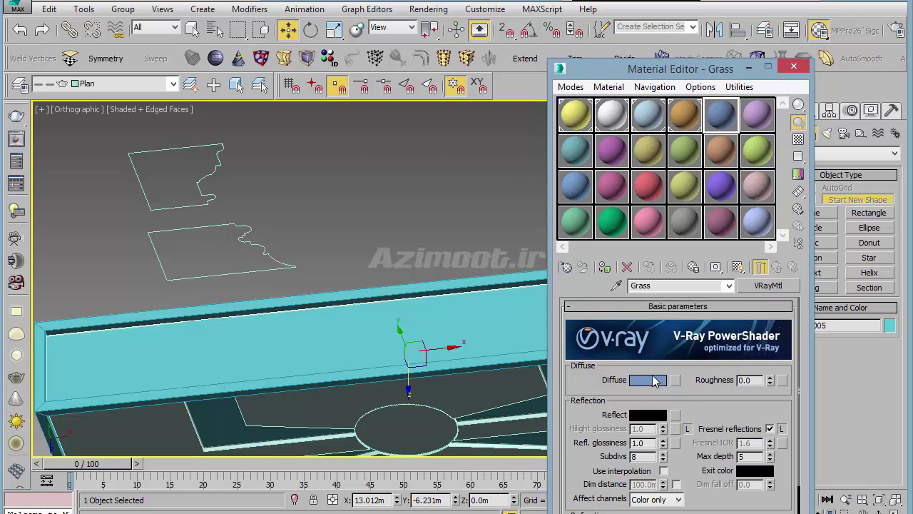
Set Grass's diffuse colour to light green (57/217/49) and close the Material Editor.
left_click(649, 379)
left_click(326, 94)
left_click(527, 191)
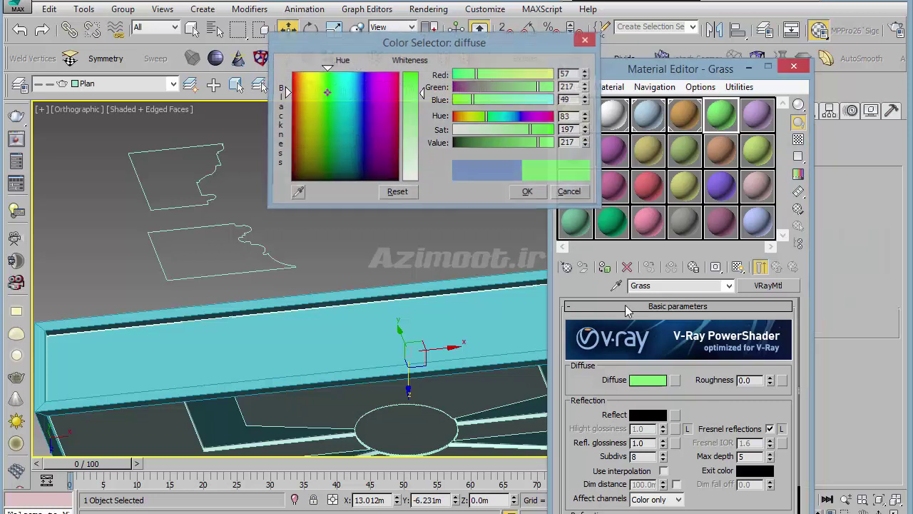
left_click(605, 266)
middle_click_drag(444, 341, 338, 320)
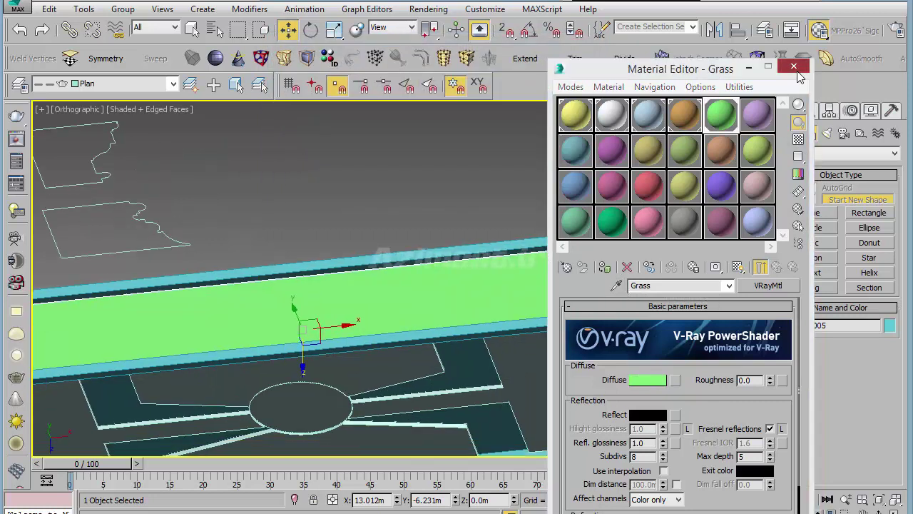
left_click(794, 67)
scroll(533, 269, "down", 2)
mouse_move(657, 281)
middle_mouse_down()
mouse_move(417, 308)
mouse_move(354, 371)
middle_mouse_up()
In Top view with snaps on, trace a rectangle over the inner tile outline.
key("f")
key("t")
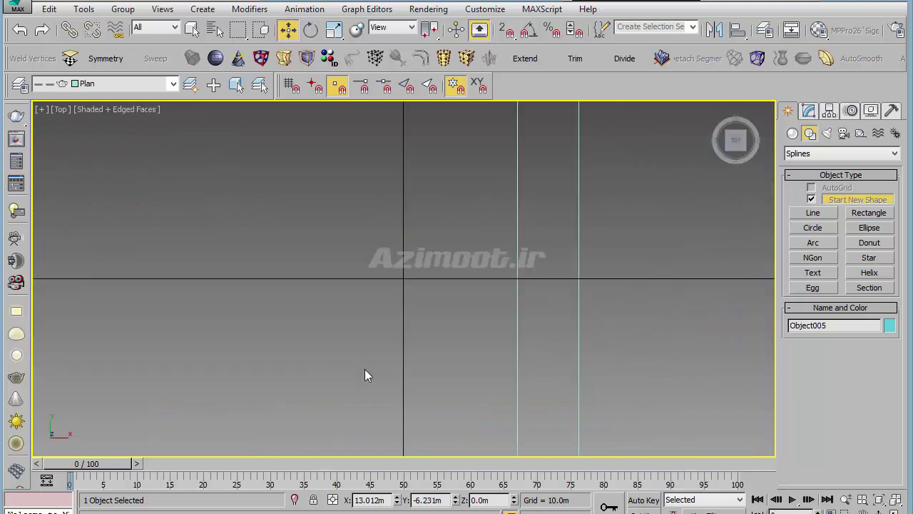
scroll(359, 371, "down", 3)
middle_click_drag(37, 235, 335, 264)
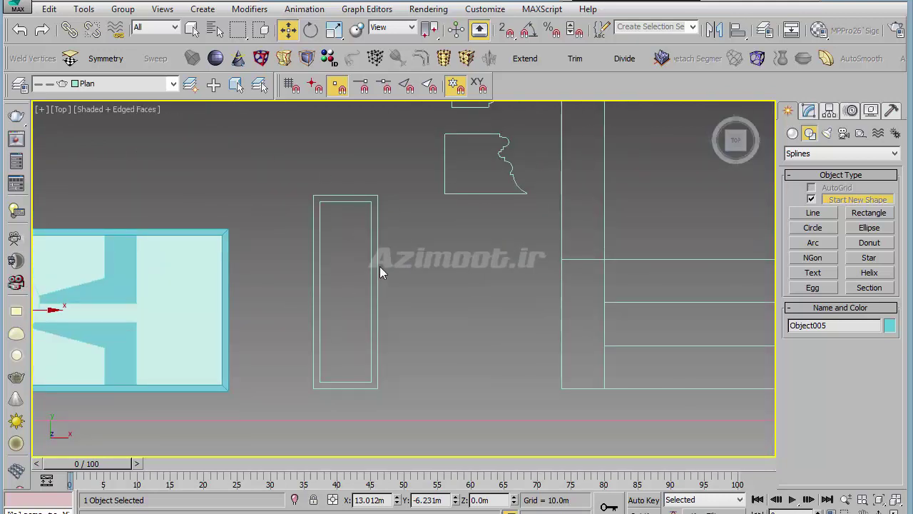
left_click(869, 213)
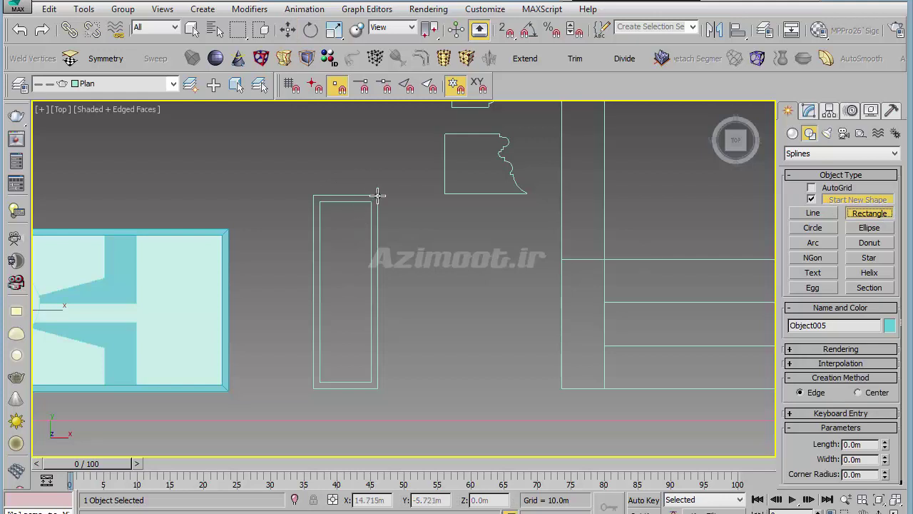
key("s")
left_click_drag(374, 204, 320, 382)
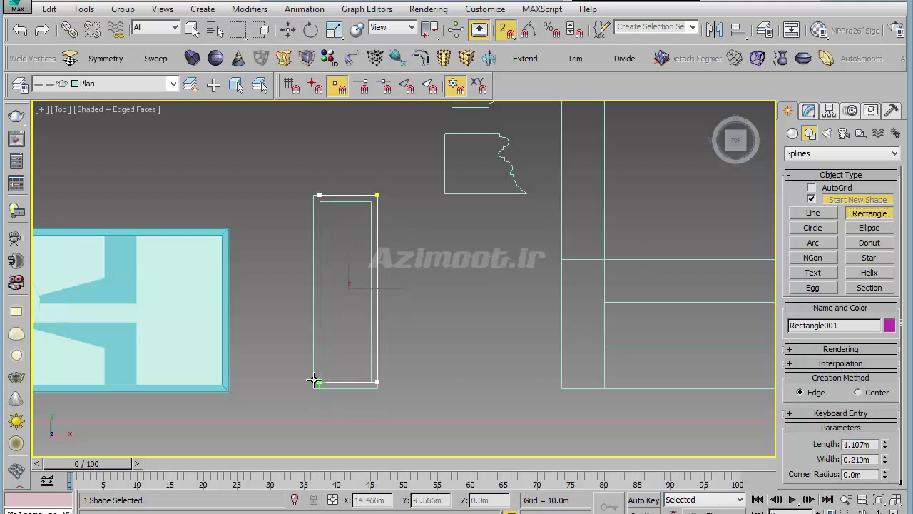
Apply an Extrude modifier to the new Rectangle001.
middle_click_drag(348, 408, 420, 300, "alt")
key("w")
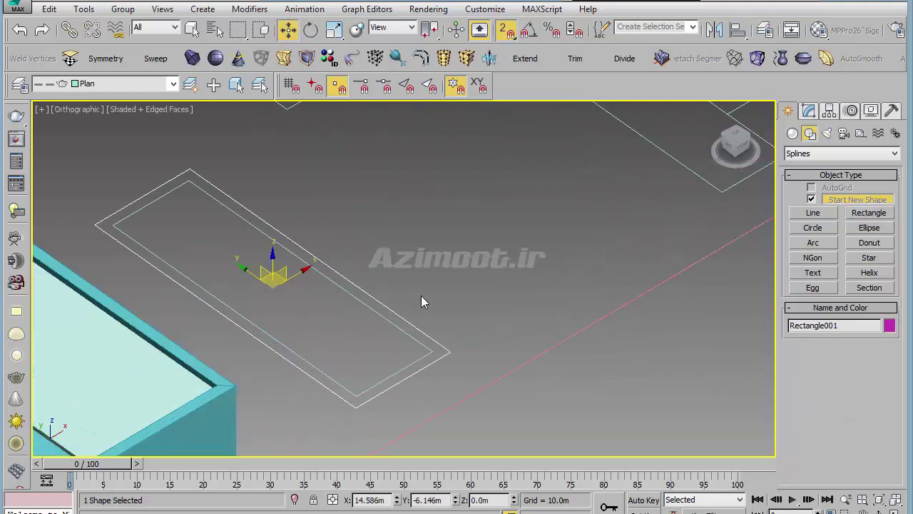
left_click(525, 59)
Set the extrusion amount to 0.4m and convert the solid to Editable Poly.
double_click(867, 314)
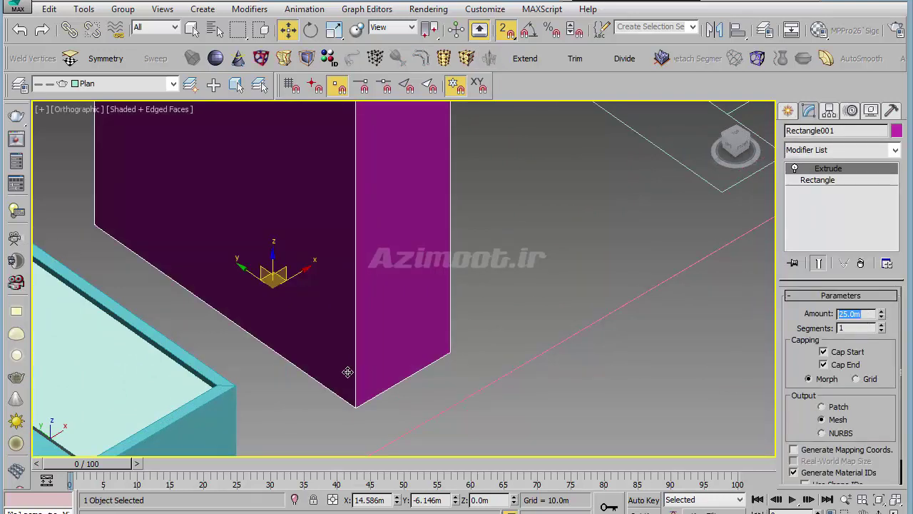
type("4")
key("Return")
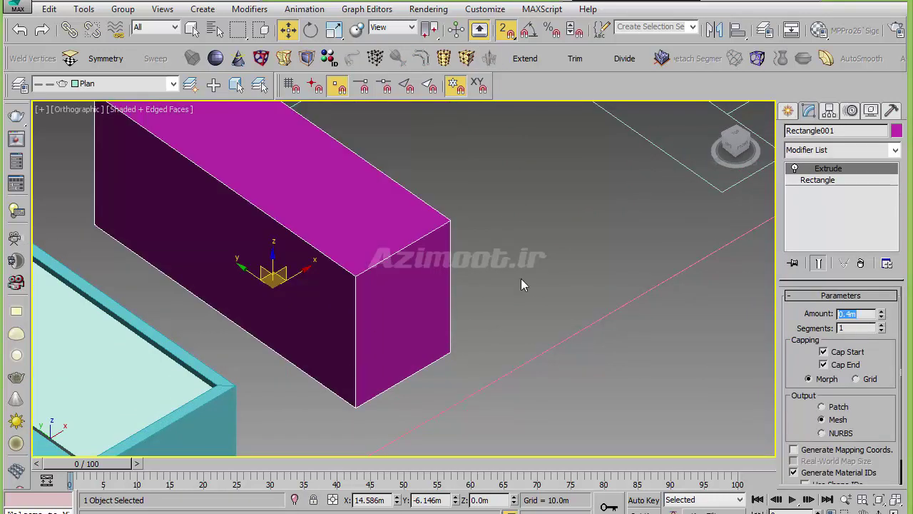
left_click(789, 110)
right_click(442, 228)
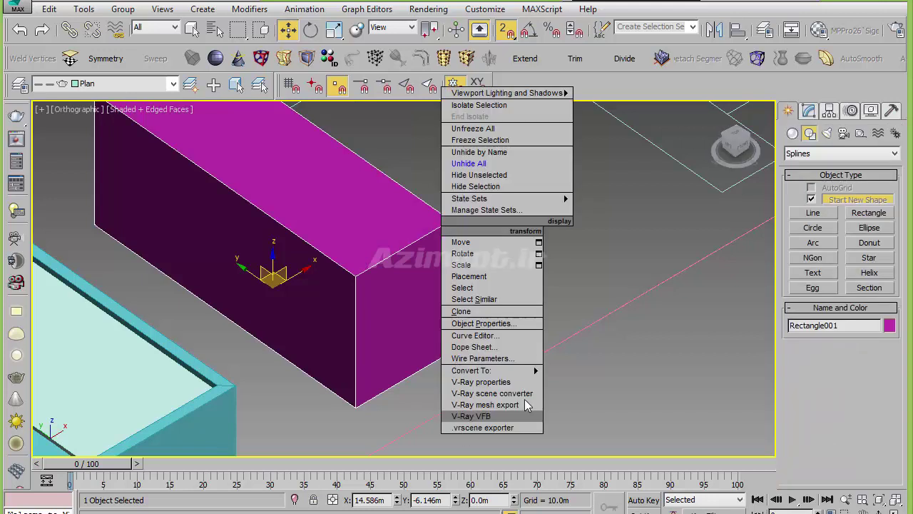
left_click(575, 382)
left_click(792, 169)
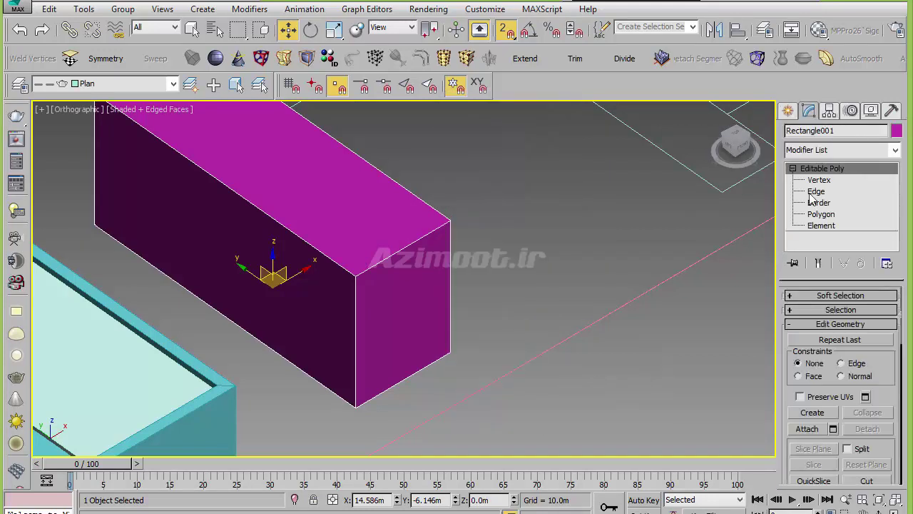
At Polygon level in Top view, select the tile's top face.
left_click(820, 214)
key("t")
scroll(378, 341, "up", 5)
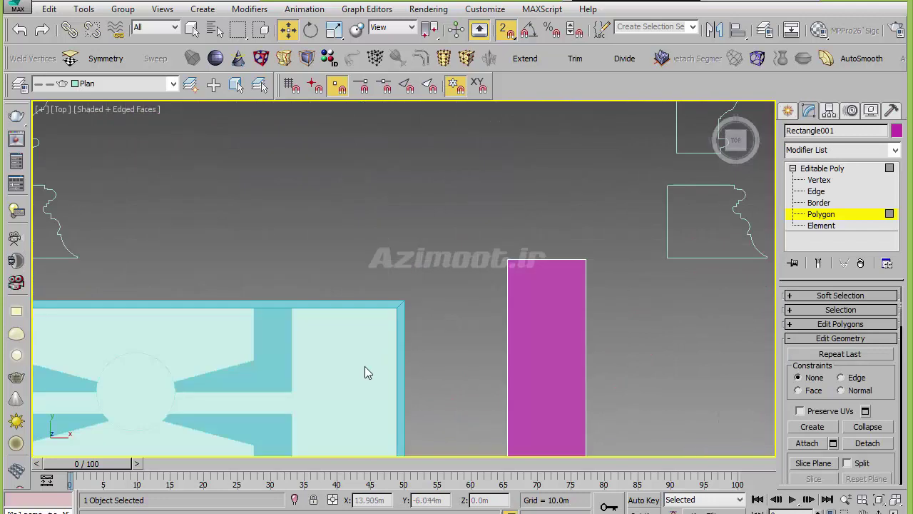
middle_click_drag(369, 350, 456, 192)
left_click(440, 230)
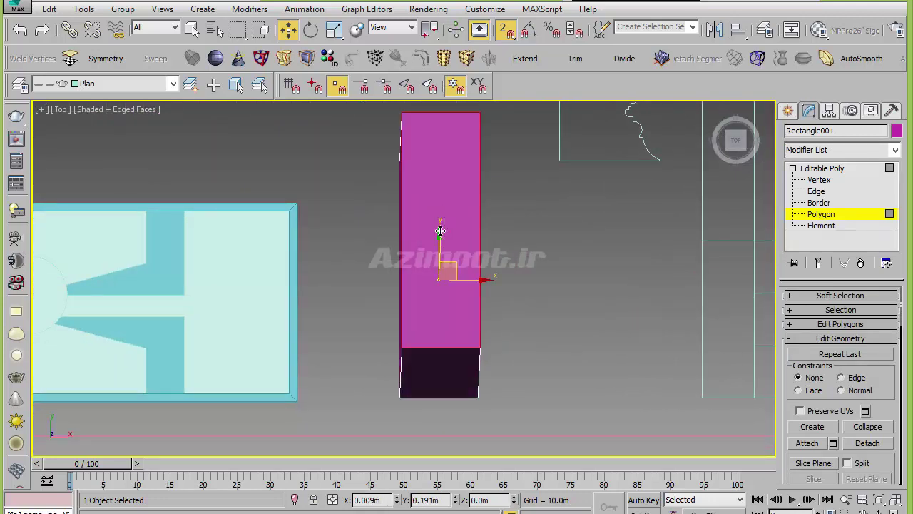
key("ctrl+z")
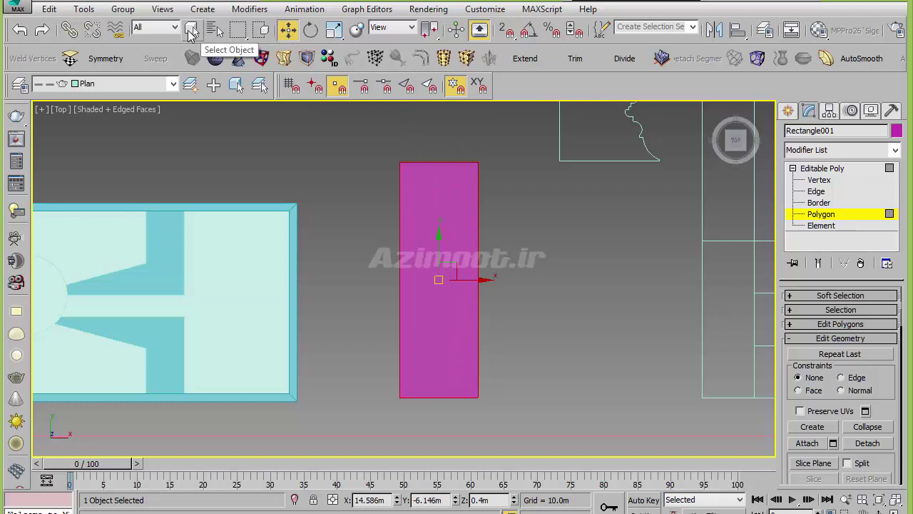
left_click(191, 30)
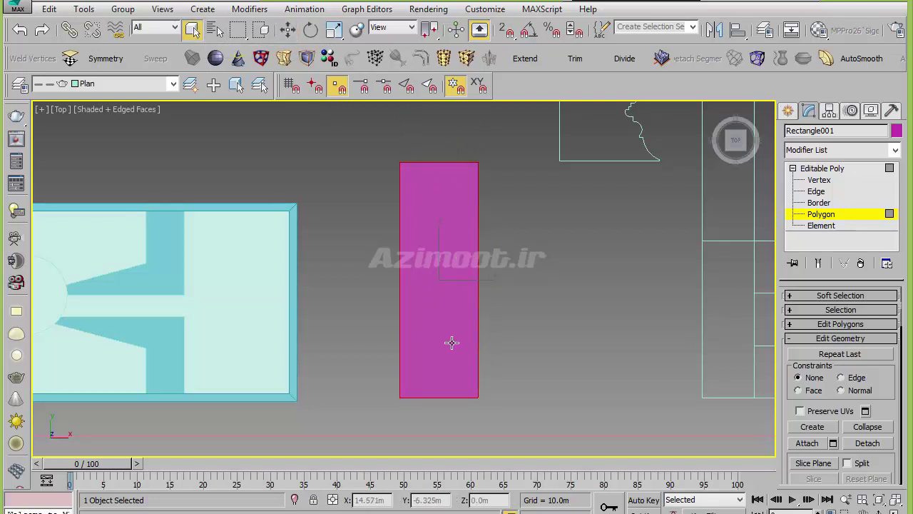
middle_click_drag(428, 340, 394, 348)
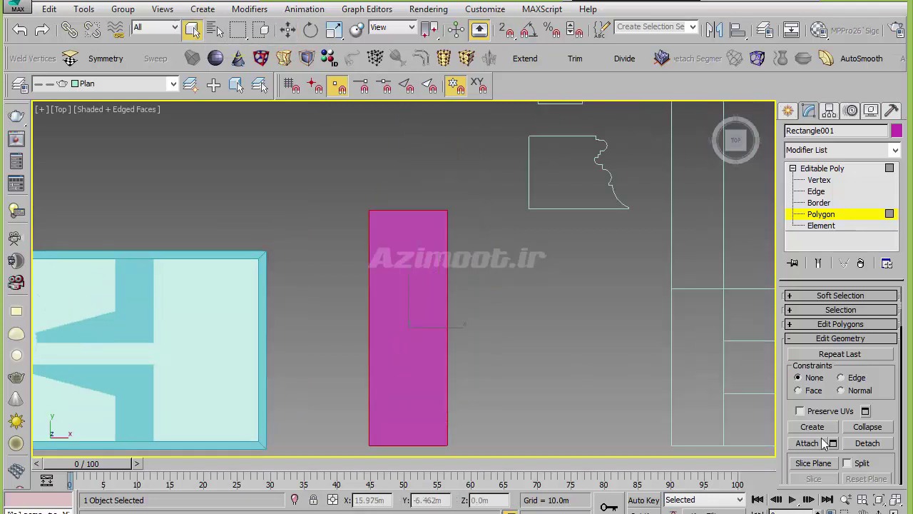
Inset the selected top polygon by 0.03m and commit the inset.
right_click(638, 307)
left_click(547, 376)
right_click(415, 307)
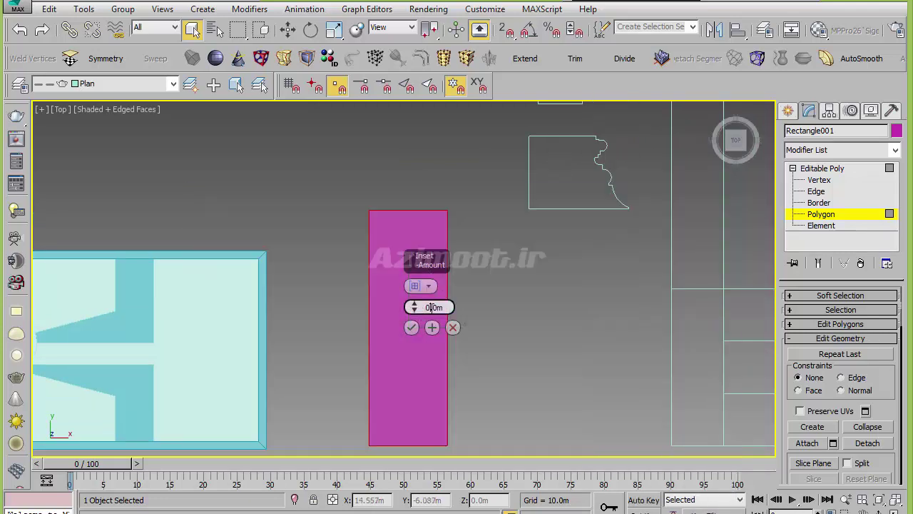
double_click(423, 307)
left_click(415, 311)
left_click_drag(416, 309, 416, 300)
key("F3")
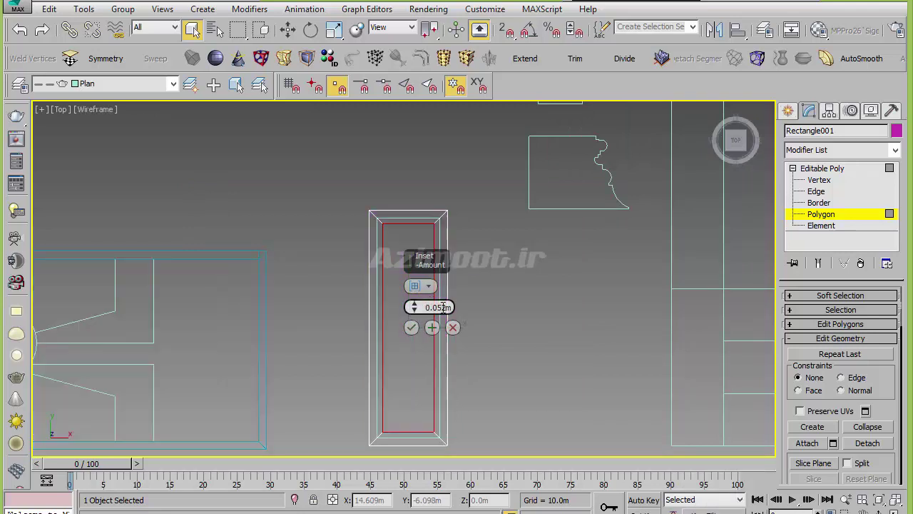
double_click(443, 306)
type("0.03")
key("Return")
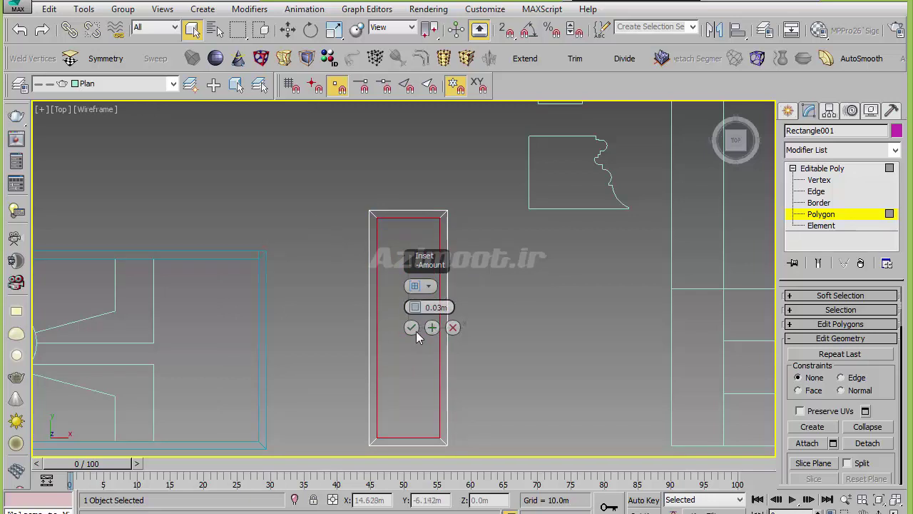
left_click(416, 331)
middle_click_drag(416, 326, 396, 302)
Extrude the inset face -0.03m to recess it below the rim.
right_click(359, 309)
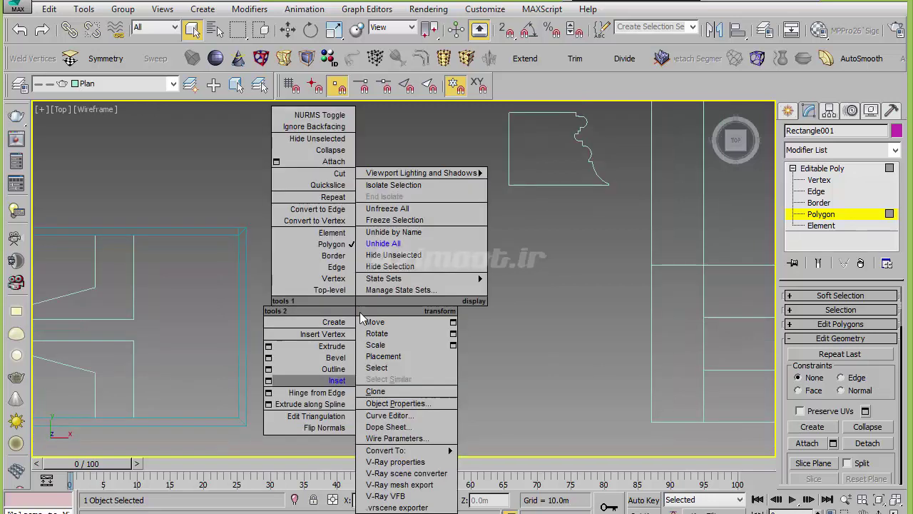
left_click(269, 346)
mouse_move(367, 359)
middle_mouse_down()
mouse_move(366, 386)
mouse_move(396, 300)
middle_mouse_up()
key("F3")
type("-0")
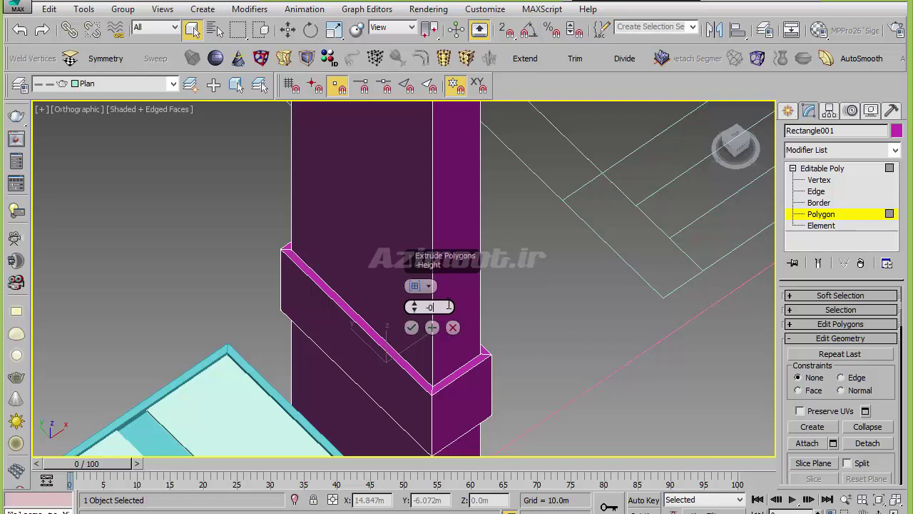
type("3")
key("Return")
scroll(378, 327, "up", 5)
left_click(411, 327)
mouse_move(384, 312)
middle_mouse_down()
mouse_move(520, 307)
mouse_move(455, 339)
middle_mouse_up()
scroll(520, 307, "down", 3)
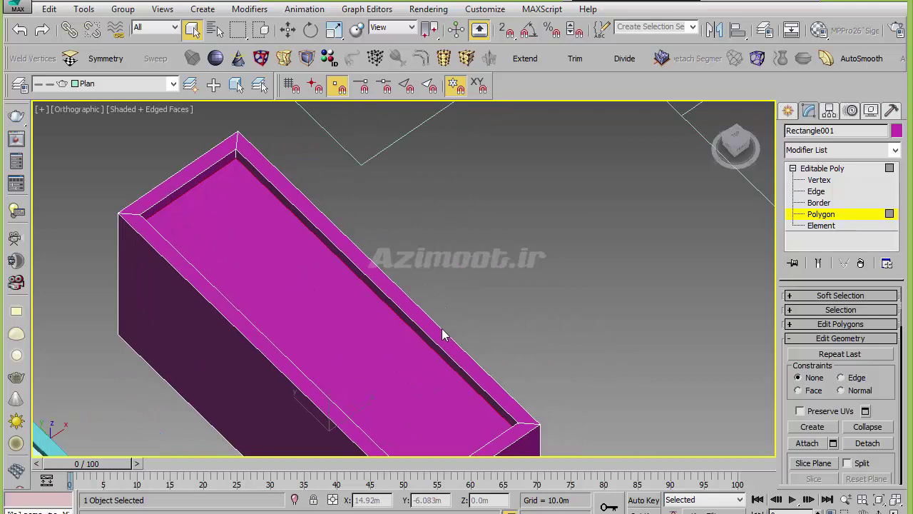
Switch to Edge level and orbit to look into the tray's open top.
left_click(817, 191)
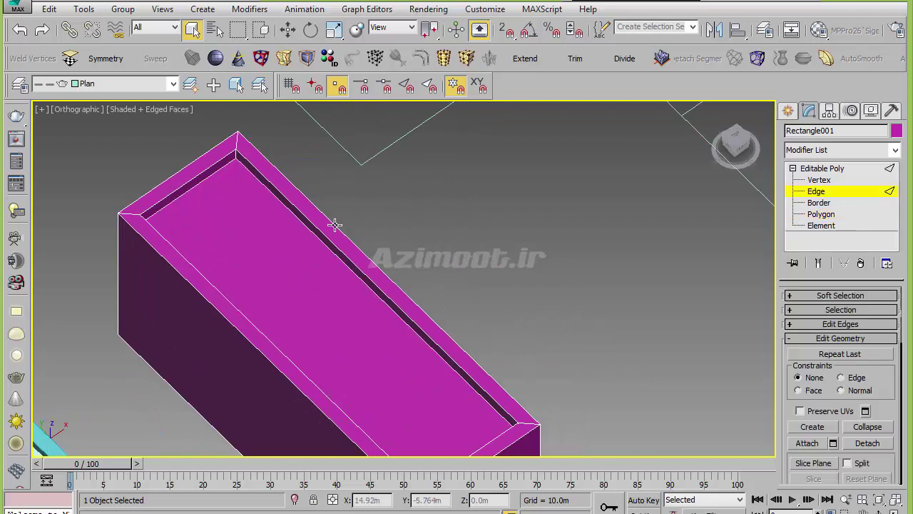
middle_click_drag(330, 337, 348, 279)
mouse_move(508, 401)
middle_mouse_down("alt")
mouse_move(428, 432)
mouse_move(448, 414)
middle_mouse_up("alt")
scroll(452, 432, "up", 2)
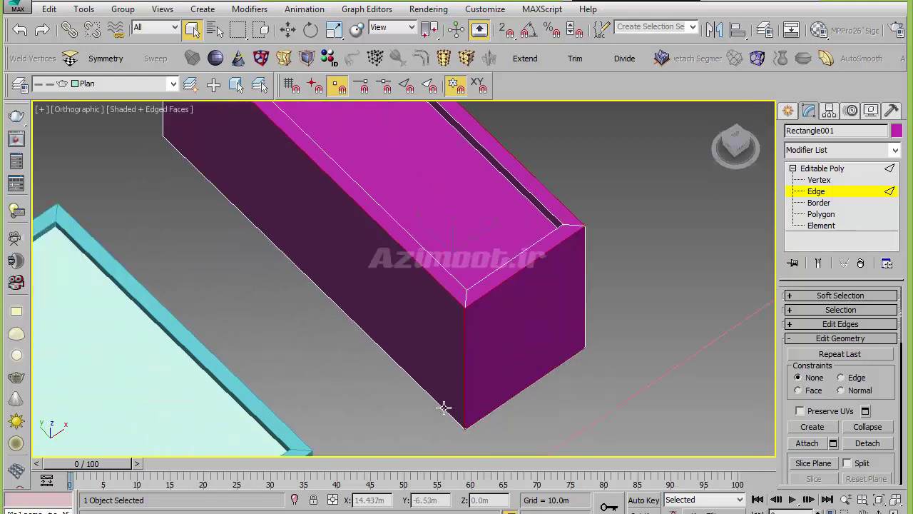
middle_click_drag(444, 407, 445, 350, "alt")
scroll(444, 356, "up", 2)
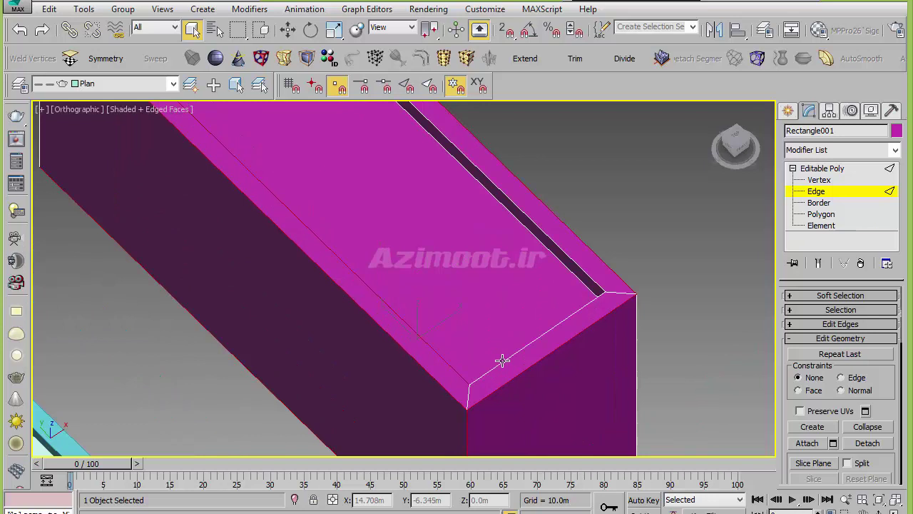
middle_click_drag(672, 262, 500, 214, "alt")
middle_click_drag(386, 164, 461, 309, "alt")
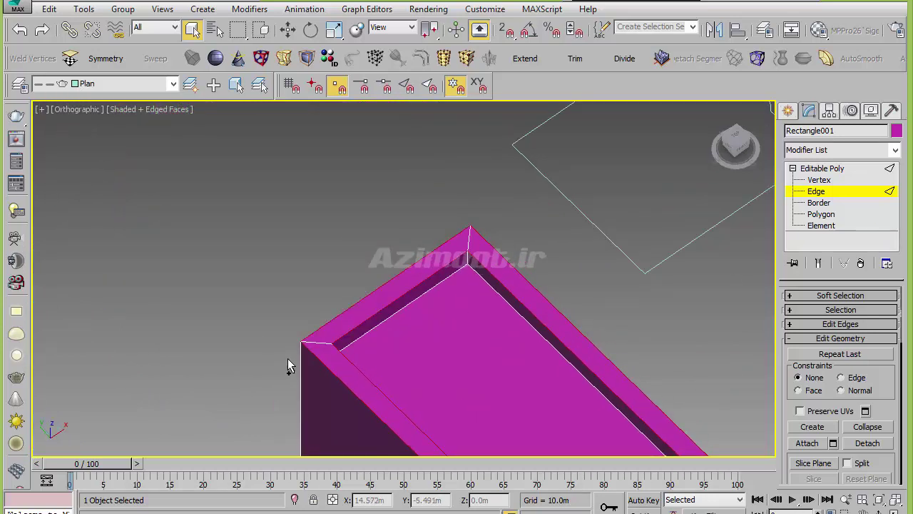
scroll(300, 323, "down", 5)
mouse_move(367, 363)
middle_mouse_down("alt")
mouse_move(430, 336)
mouse_move(335, 359)
mouse_move(265, 278)
mouse_move(506, 276)
middle_mouse_up("alt")
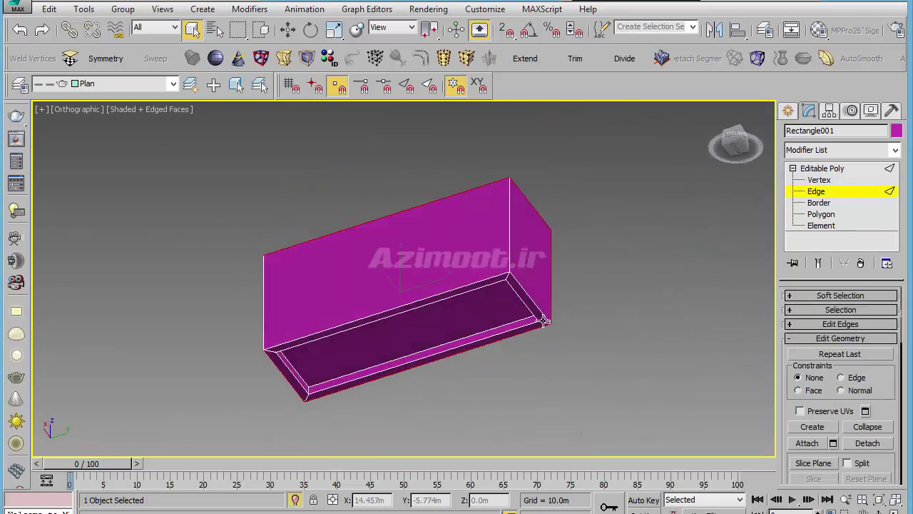
scroll(506, 240, "up", 3)
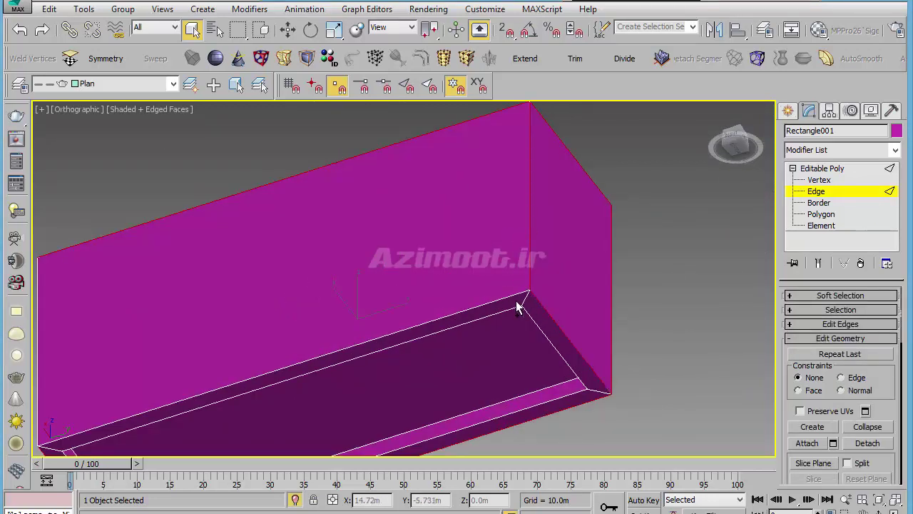
scroll(453, 357, "down", 3)
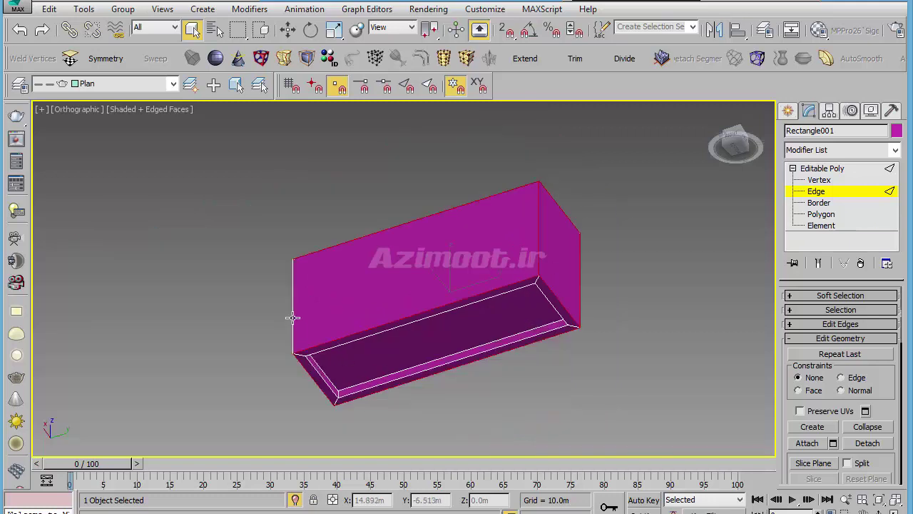
middle_click_drag(334, 323, 598, 453, "alt")
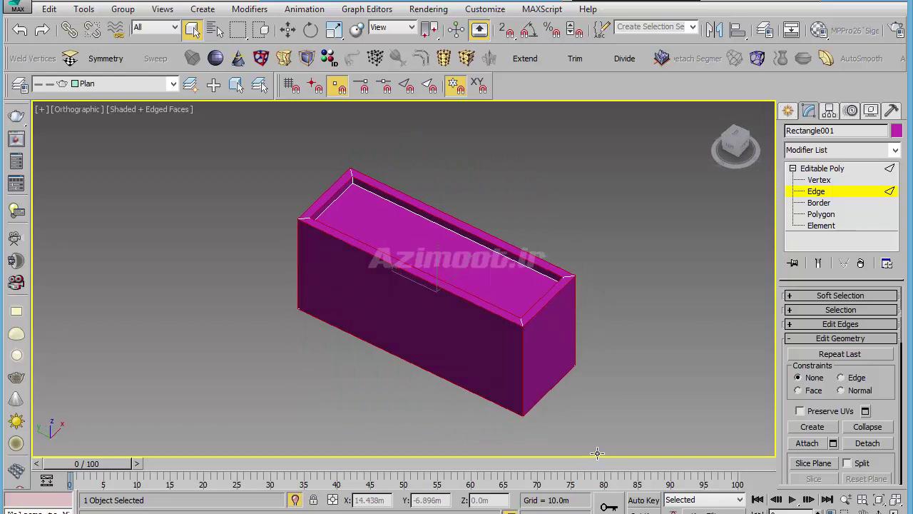
Chamfer the selected rim edges at 0.008m with 3 segments.
right_click(664, 338)
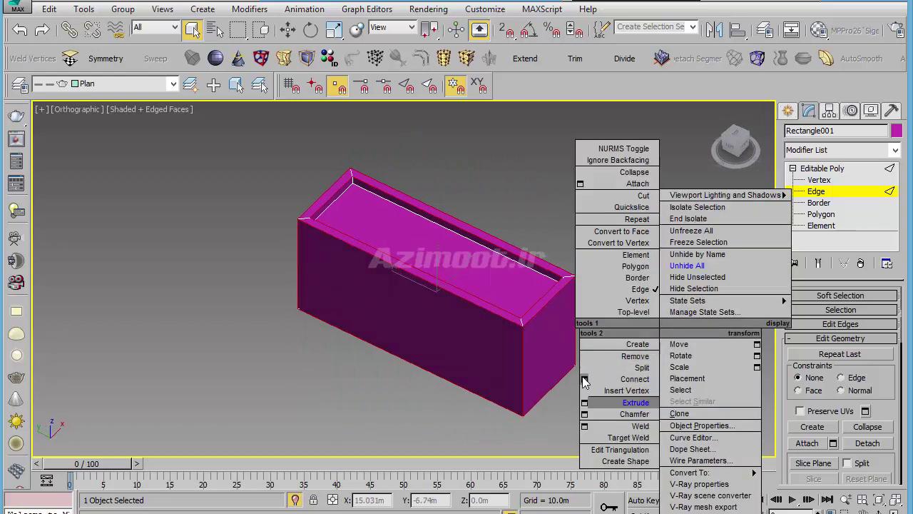
left_click(584, 414)
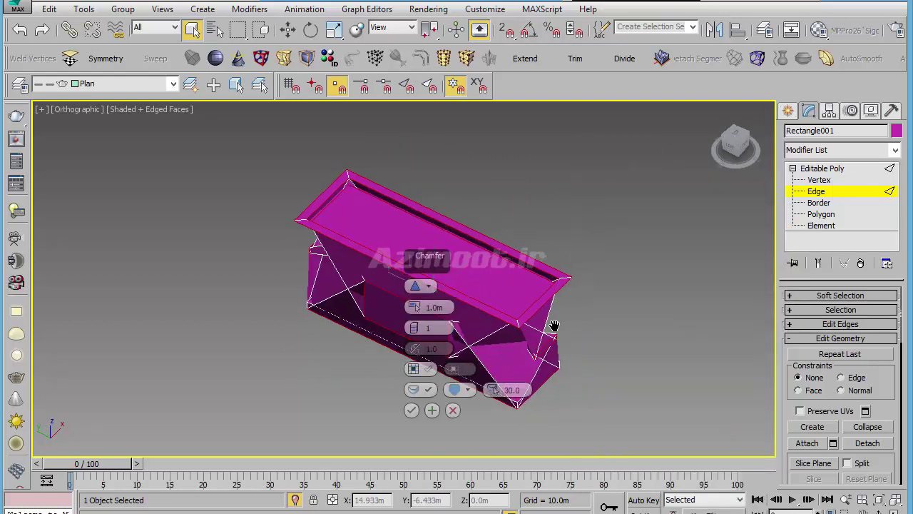
left_click_drag(419, 306, 416, 289)
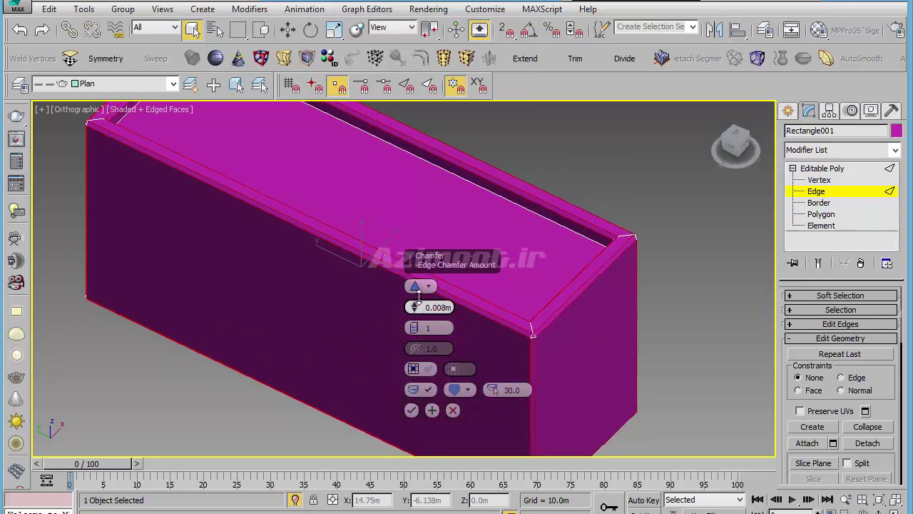
left_click_drag(416, 328, 415, 304)
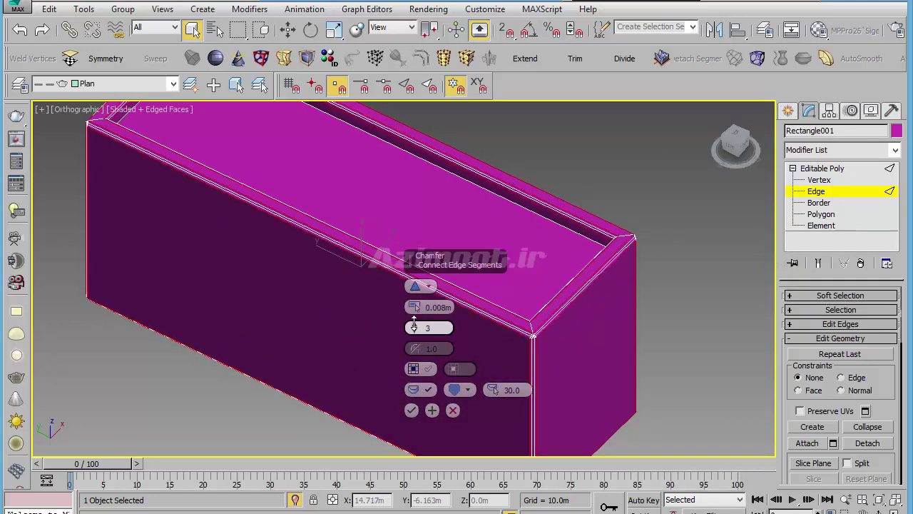
left_click(412, 410)
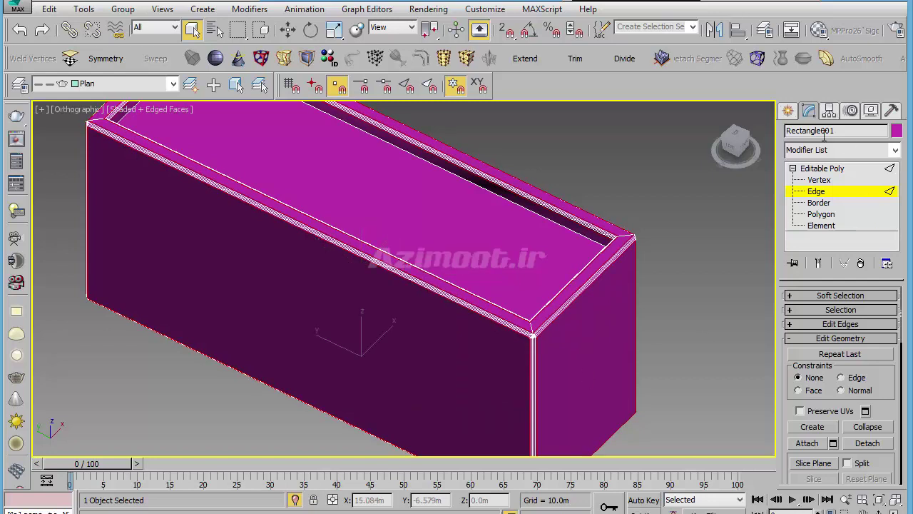
left_click(788, 110)
mouse_move(717, 246)
middle_mouse_down("alt")
mouse_move(607, 416)
mouse_move(591, 389)
middle_mouse_up("alt")
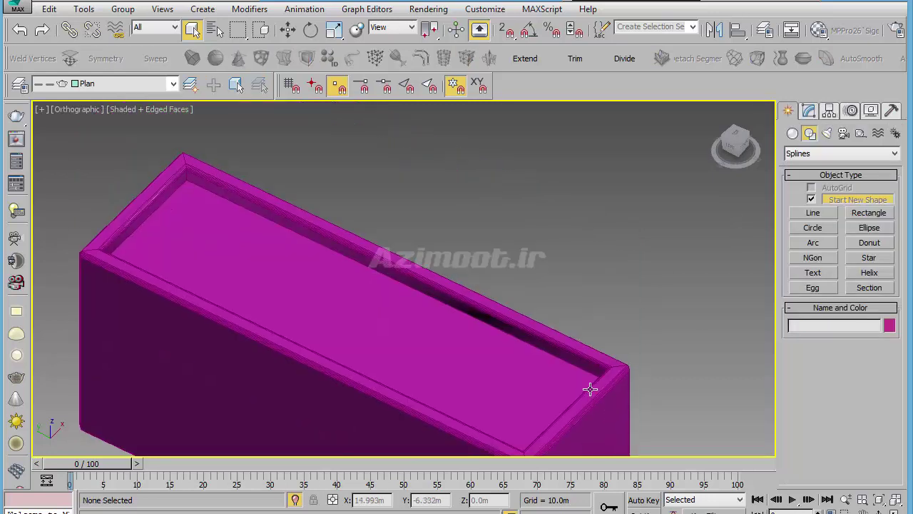
middle_click_drag(530, 298, 476, 246)
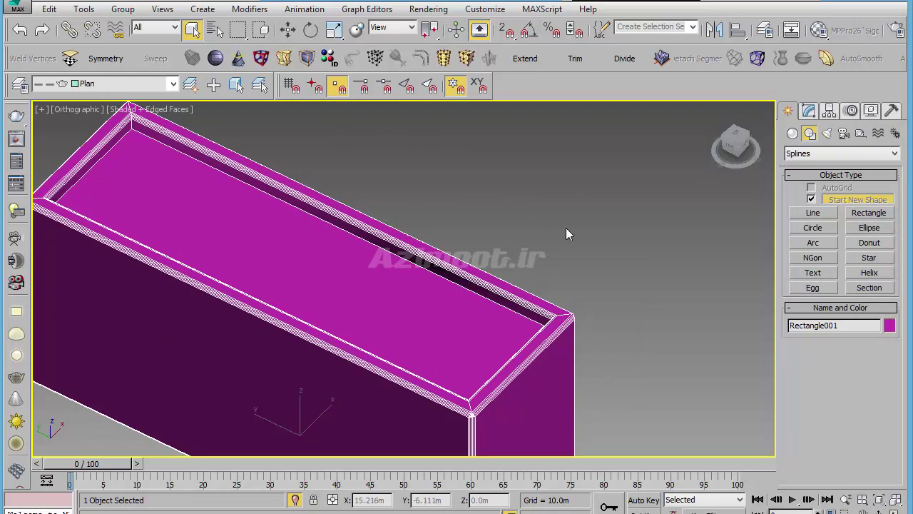
Add a Smooth modifier with Auto Smooth enabled to the magenta box.
left_click(215, 59)
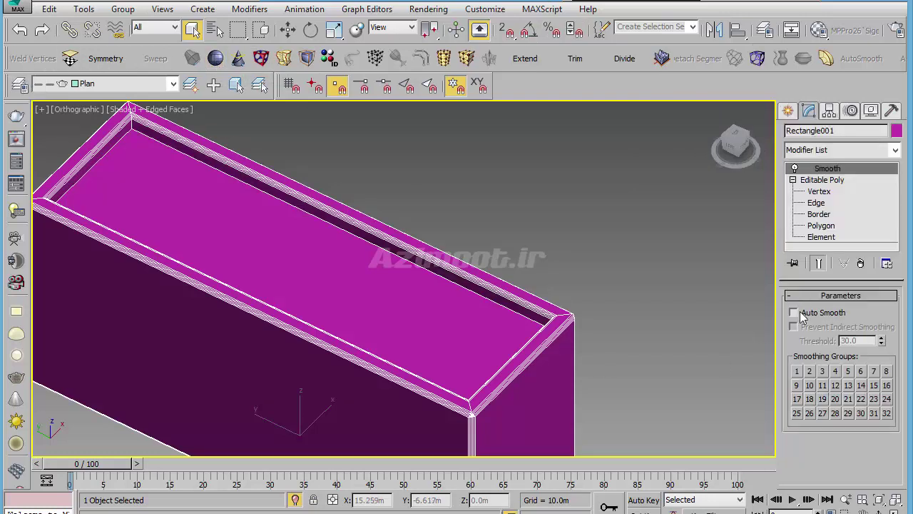
left_click(794, 312)
left_click(787, 111)
left_click(632, 282)
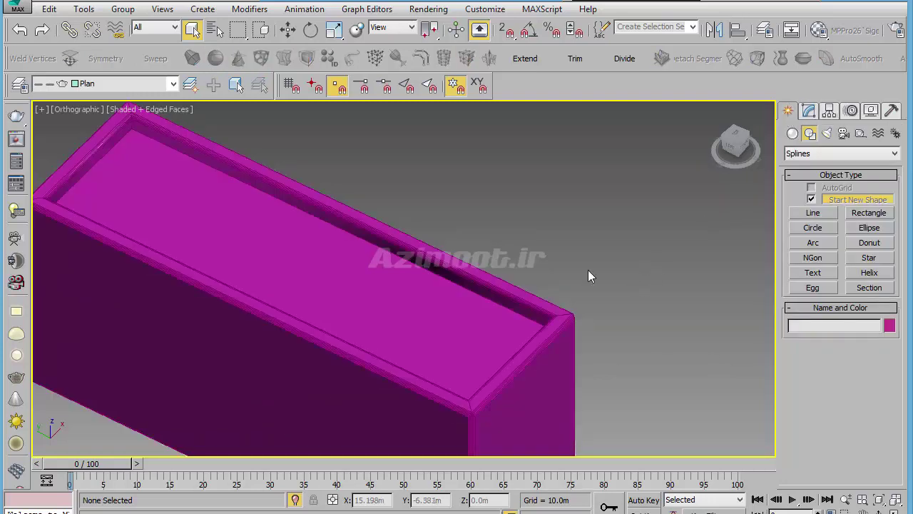
Zoom out beside the cyan piece and reselect the magenta box.
key("z")
scroll(451, 307, "down", 2)
mouse_move(451, 307)
middle_mouse_down()
mouse_move(404, 321)
mouse_move(473, 210)
mouse_move(490, 286)
mouse_move(479, 277)
middle_mouse_up()
scroll(489, 285, "down", 2)
left_click_drag(476, 268, 425, 332)
middle_click_drag(425, 332, 436, 298)
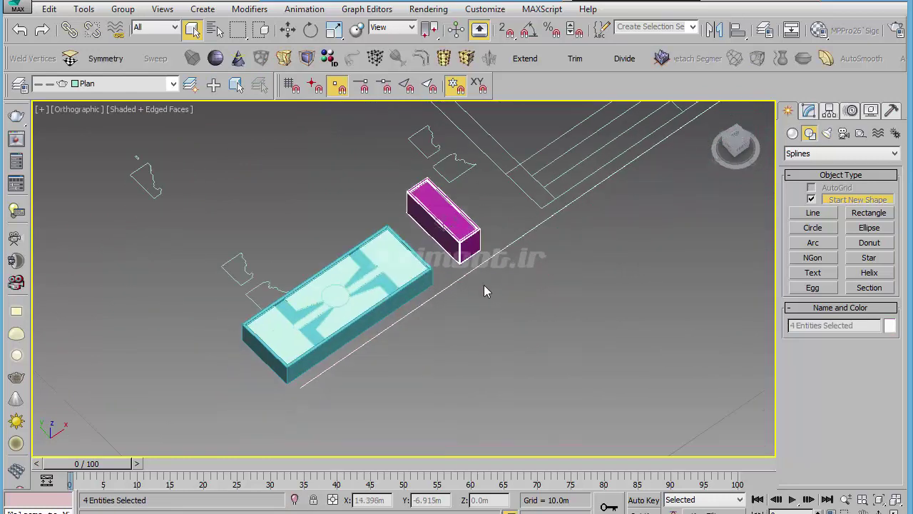
left_click(456, 271)
left_click(465, 219)
scroll(407, 265, "up", 3)
scroll(405, 311, "up", 1)
In Top view, pick a plan line and close the Plan group.
key("t")
scroll(516, 202, "up", 6)
scroll(573, 204, "down", 2)
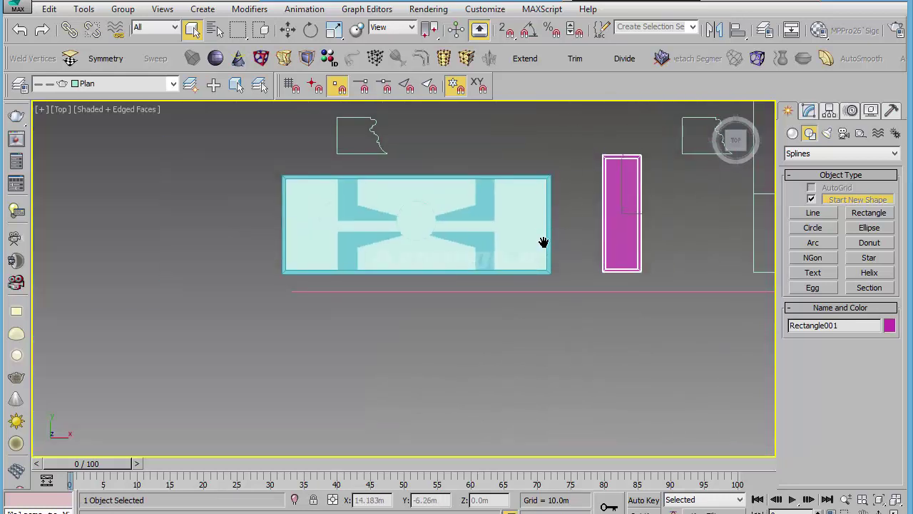
scroll(564, 250, "down", 3)
left_click_drag(551, 289, 544, 261)
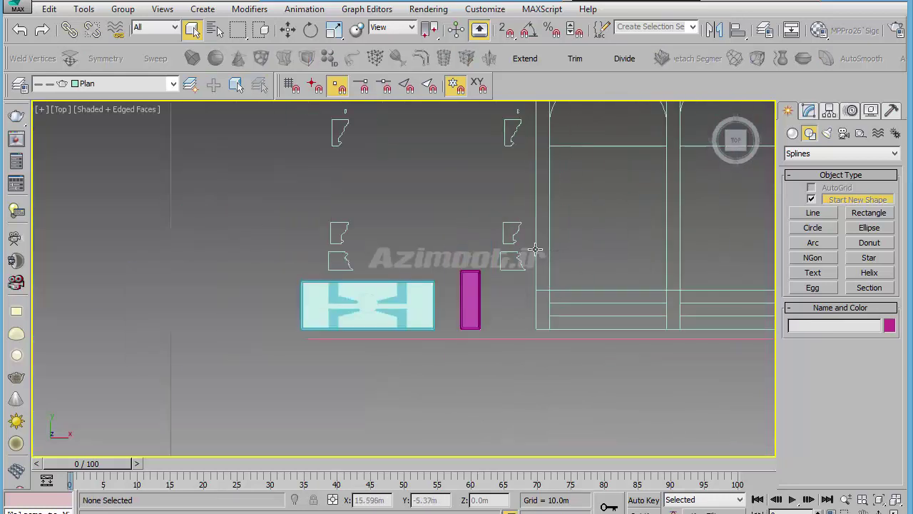
left_click(536, 257)
left_click(123, 9)
left_click(138, 79)
middle_click_drag(446, 248, 413, 297)
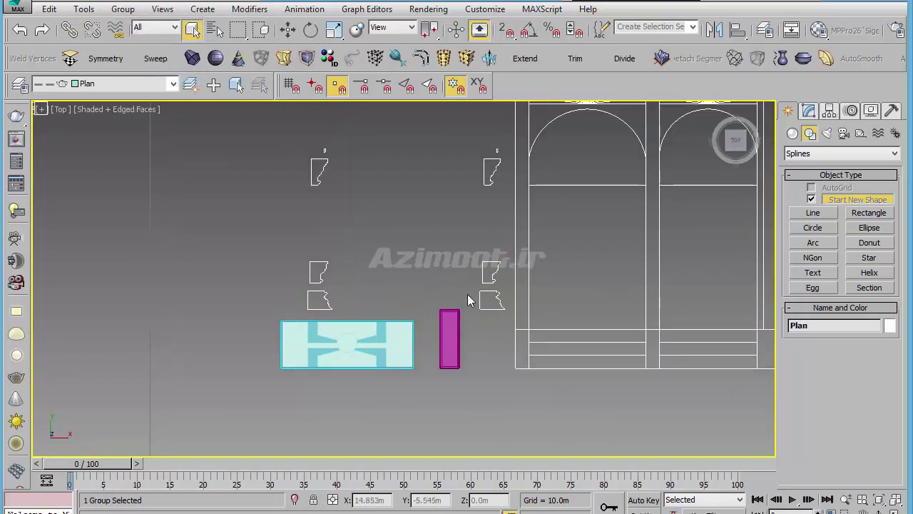
Freeze the Plan group and box-select the cyan sign and magenta box.
right_click(463, 262)
left_click(493, 176)
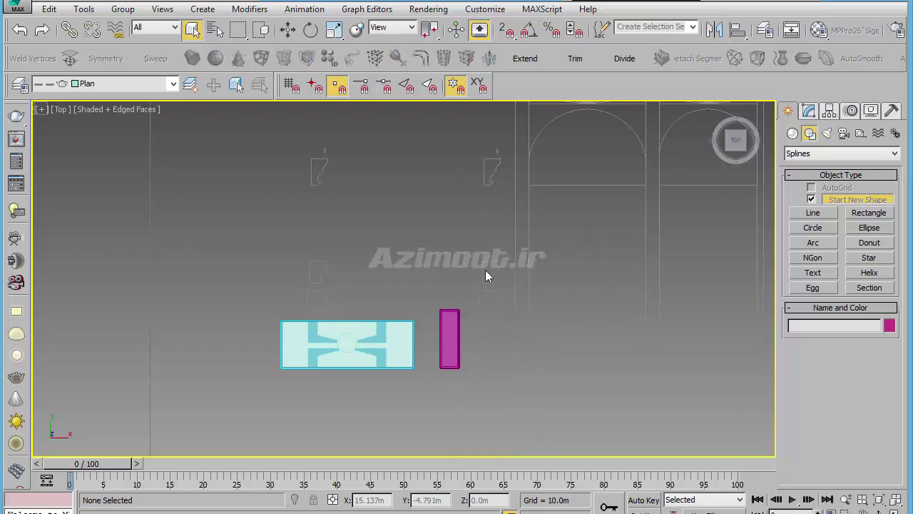
left_click_drag(462, 293, 308, 385)
middle_click_drag(379, 339, 481, 326)
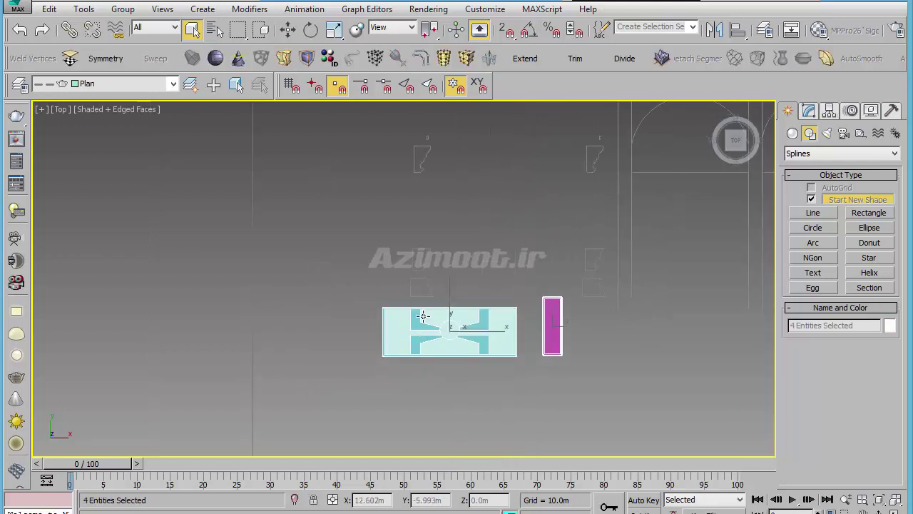
Move the cyan sign and magenta box onto the front pavement.
key("w")
scroll(540, 317, "down", 6)
scroll(541, 317, "down", 2)
mouse_move(542, 321)
left_mouse_down()
mouse_move(293, 327)
mouse_move(249, 338)
left_mouse_up()
mouse_move(249, 338)
middle_mouse_down("alt")
mouse_move(392, 300)
mouse_move(293, 279)
middle_mouse_up("alt")
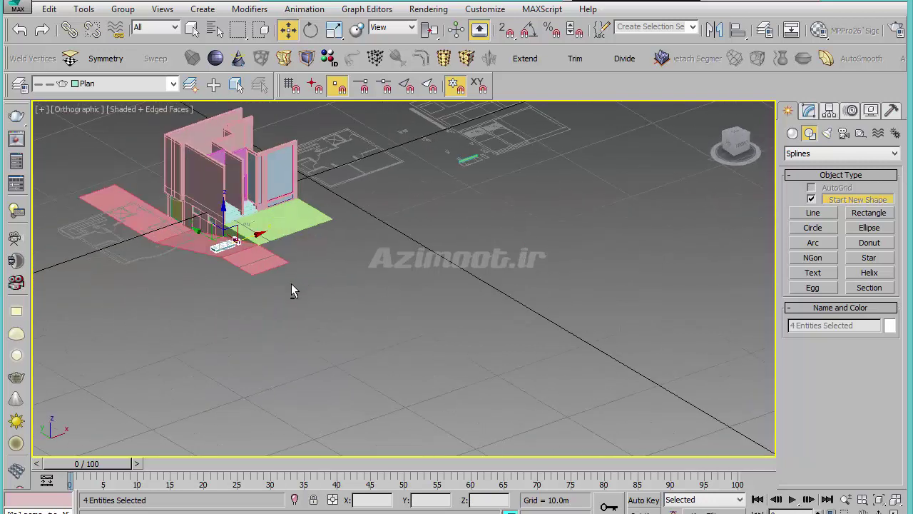
scroll(235, 259, "up", 5)
scroll(236, 258, "up", 3)
scroll(250, 253, "up", 3)
scroll(264, 271, "up", 2)
Rotate the sign and box 90° about X so they stand upright.
key("e")
mouse_move(245, 299)
middle_mouse_down()
mouse_move(272, 271)
mouse_move(330, 271)
middle_mouse_up()
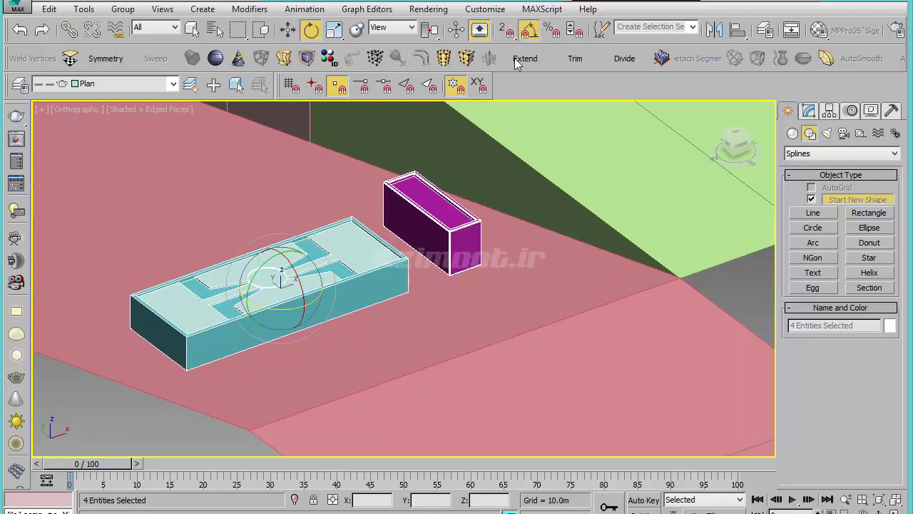
left_click_drag(300, 278, 323, 322)
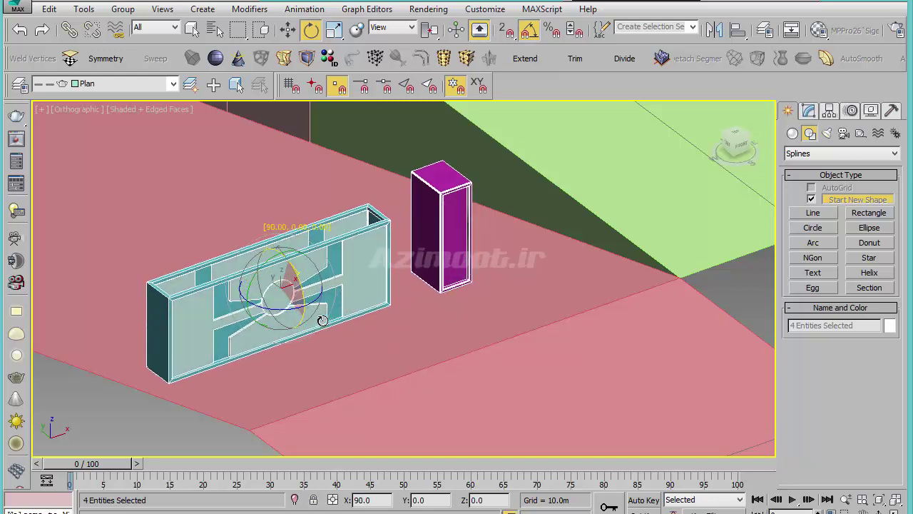
middle_click_drag(320, 287, 325, 330)
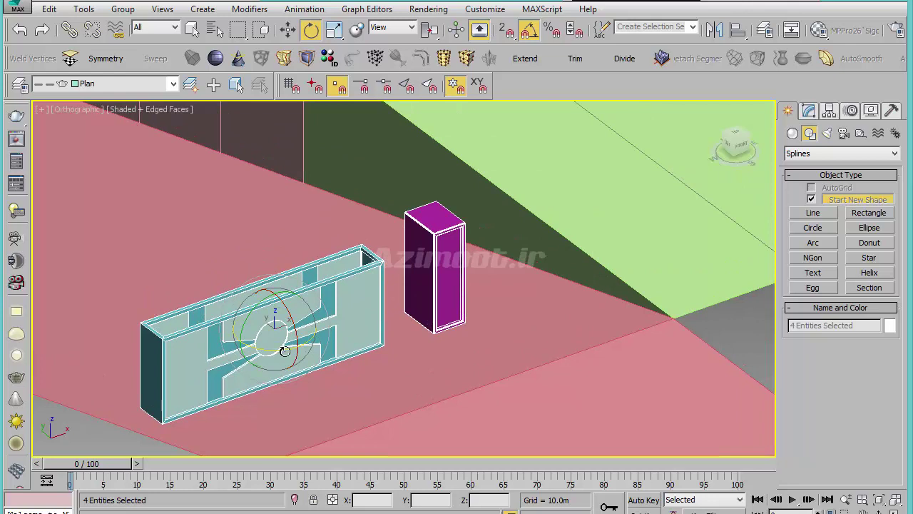
mouse_move(284, 351)
middle_mouse_down("alt")
mouse_move(312, 409)
mouse_move(326, 259)
mouse_move(351, 295)
mouse_move(330, 351)
mouse_move(289, 276)
middle_mouse_up("alt")
scroll(305, 262, "up", 5)
scroll(271, 306, "down", 5)
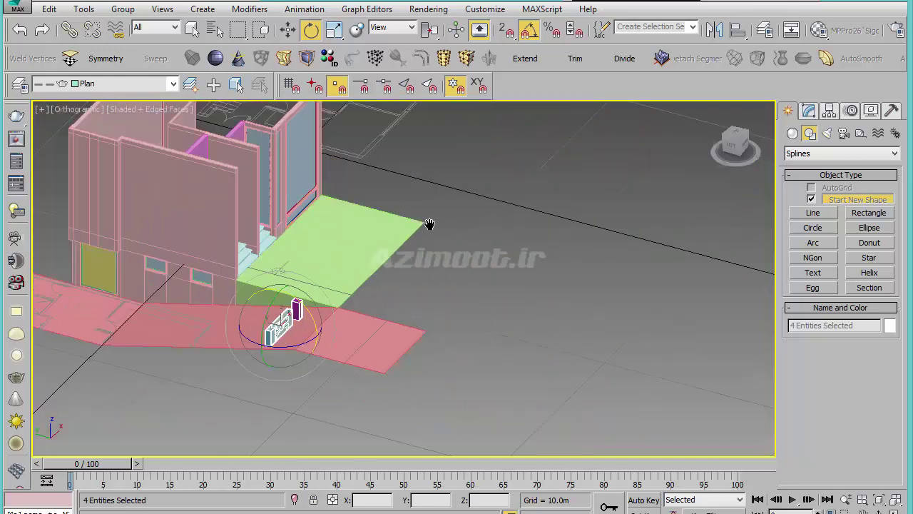
scroll(445, 209, "down", 5)
scroll(378, 314, "down", 2)
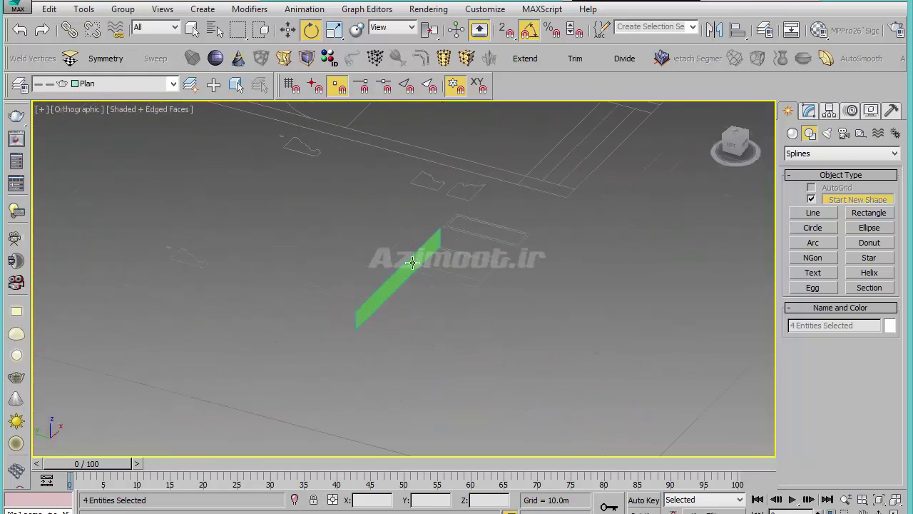
Select the green Object005 strip and rotate it -90° about X.
left_click(418, 275)
middle_click_drag(493, 183, 487, 199, "alt")
left_click_drag(456, 202, 407, 182)
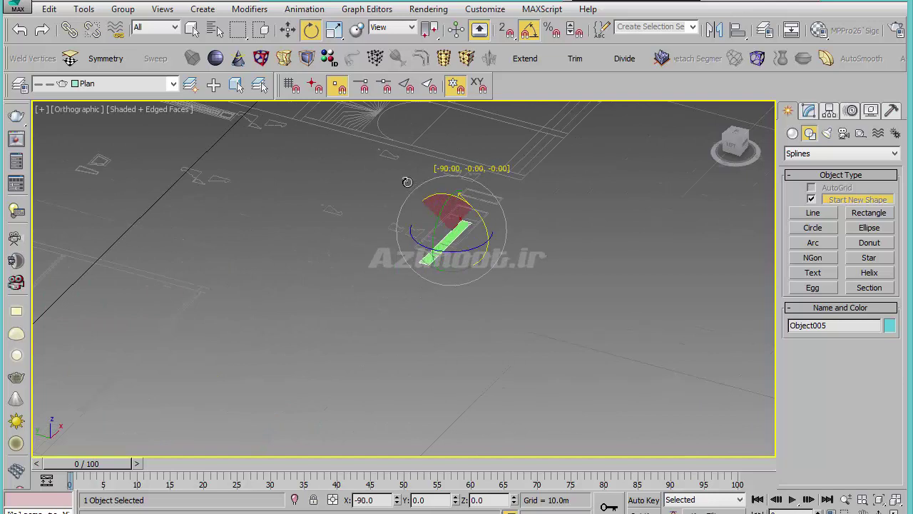
scroll(442, 221, "up", 3)
With Move and 3D snapping on, zoom in close to the sign's top.
key("w")
scroll(474, 197, "up", 5)
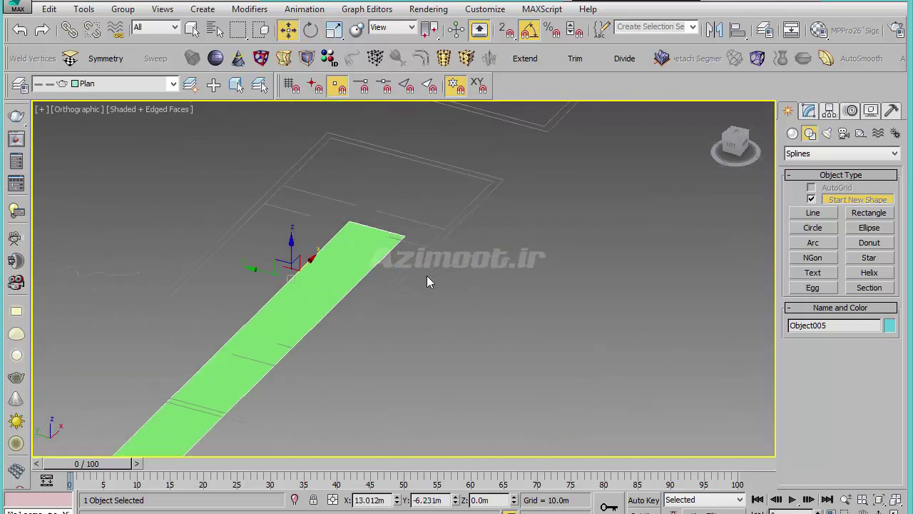
key("s")
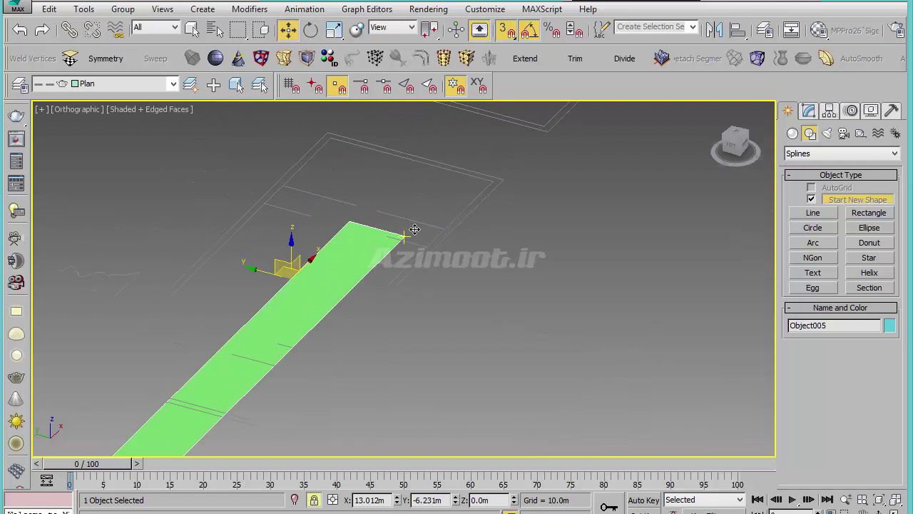
scroll(415, 230, "down", 5)
middle_click_drag(414, 230, 352, 224)
scroll(352, 224, "up", 3)
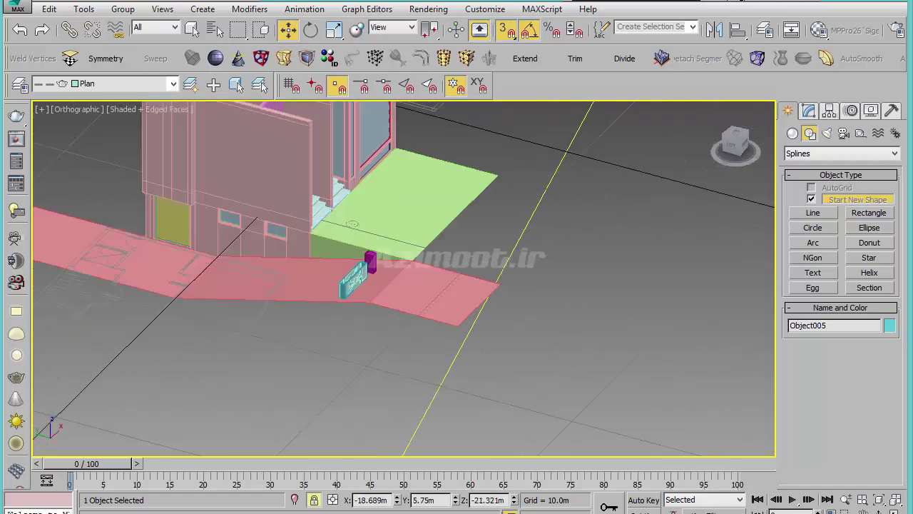
scroll(352, 231, "up", 2)
scroll(306, 276, "up", 5)
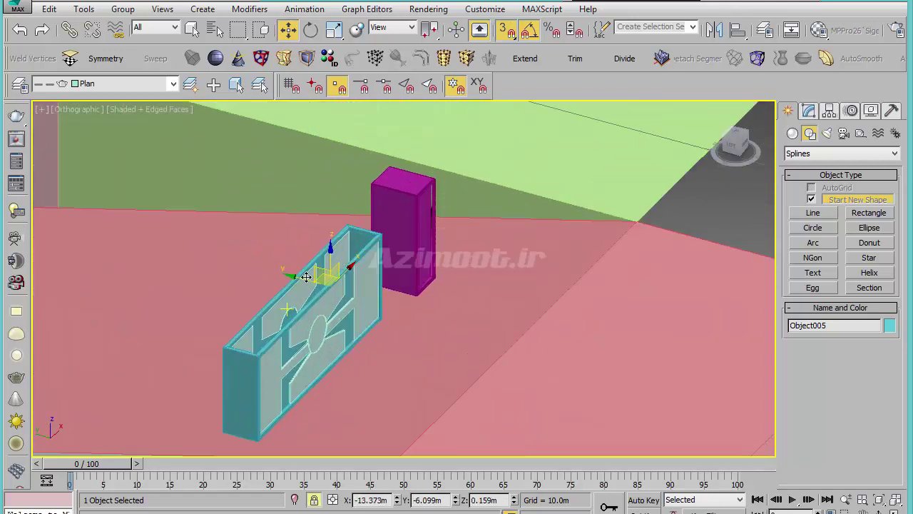
middle_click_drag(306, 277, 387, 343)
scroll(387, 343, "up", 4)
Snap the green strip into the recessed top of the cyan slab, ending in shaded view.
key("F3")
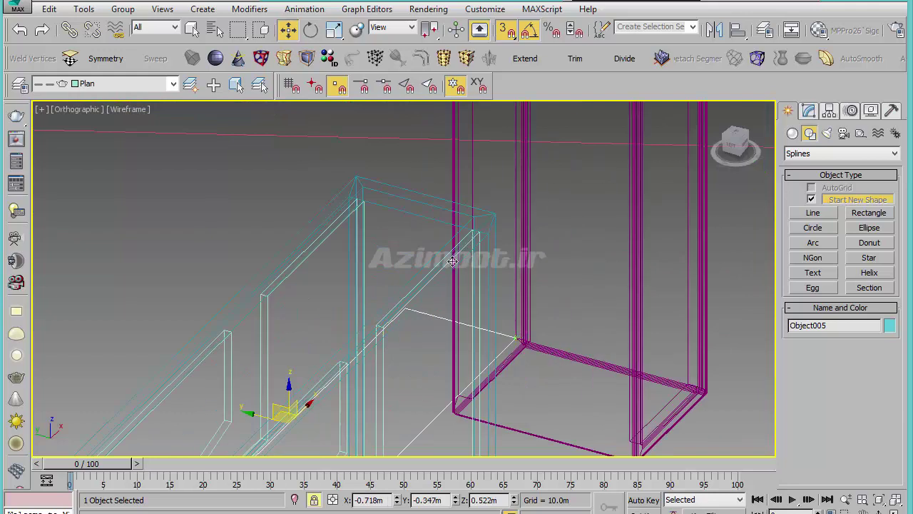
left_click_drag(525, 334, 472, 226)
key("F3")
scroll(362, 198, "down", 5)
key("F3")
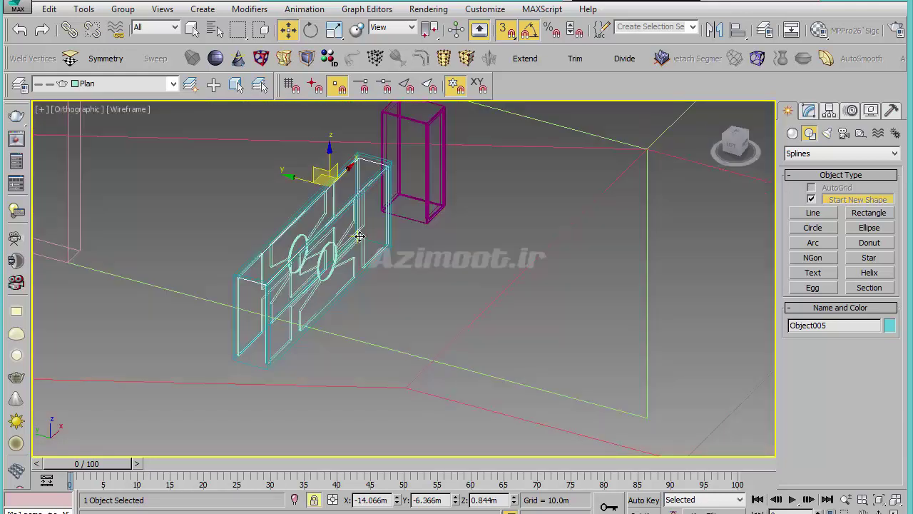
scroll(355, 325, "up", 2)
key("F3")
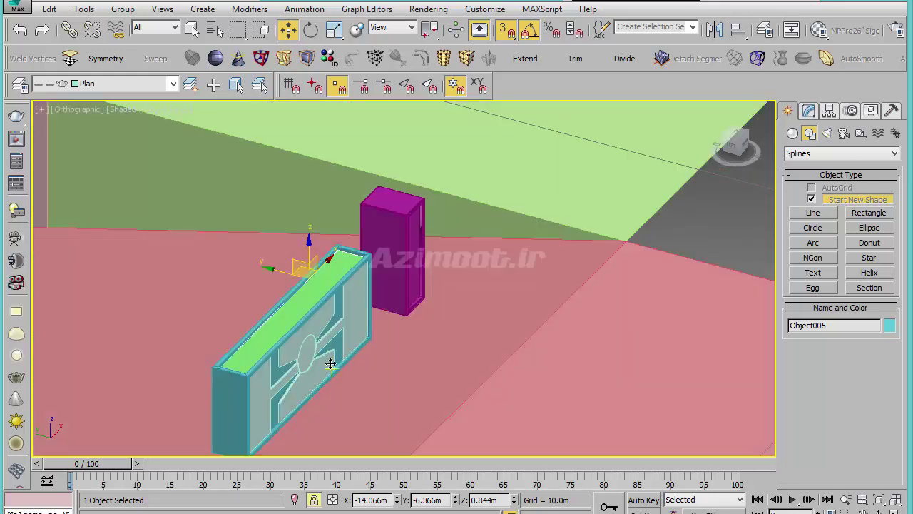
Release the selection lock and select the sign group with its frame.
key("space")
left_click(311, 344)
left_click(325, 286, "ctrl")
Select all the sign parts and rotate the sign to a new heading about Z.
scroll(328, 306, "down", 3)
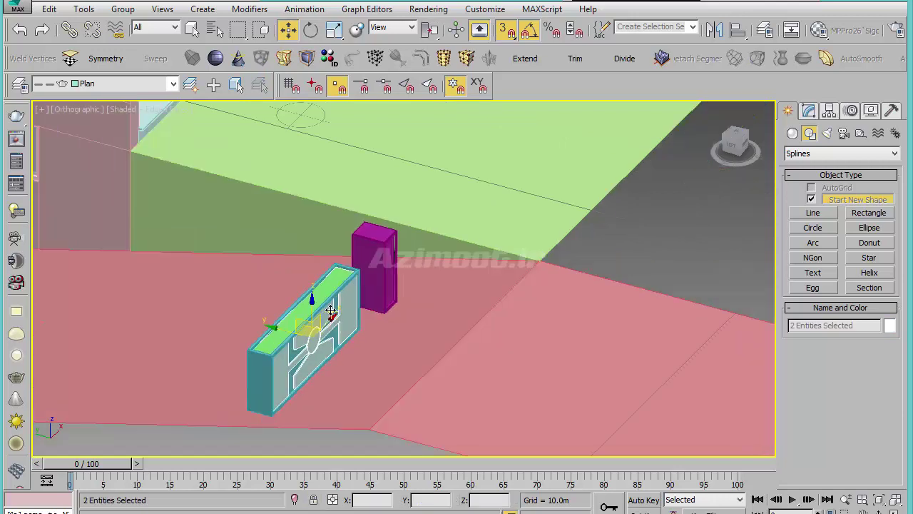
scroll(356, 328, "up", 1)
key("e")
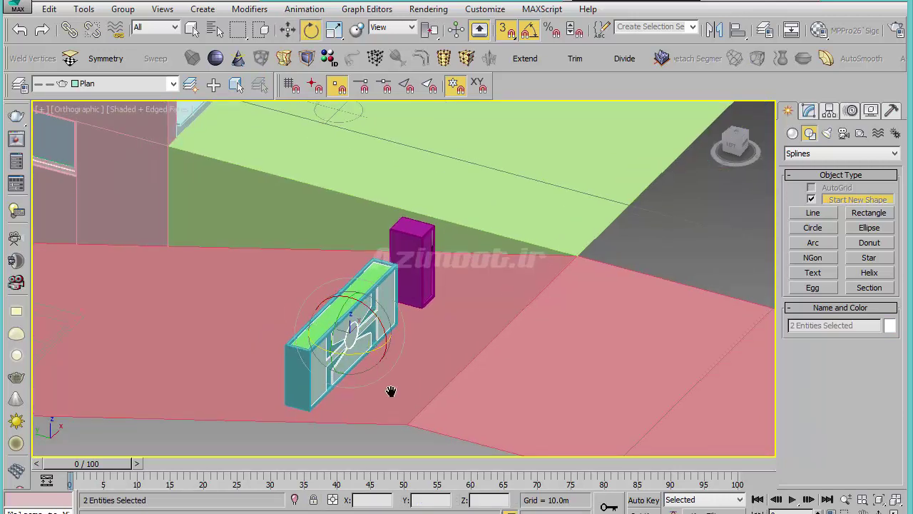
scroll(385, 382, "up", 2)
left_click_drag(343, 324, 291, 310)
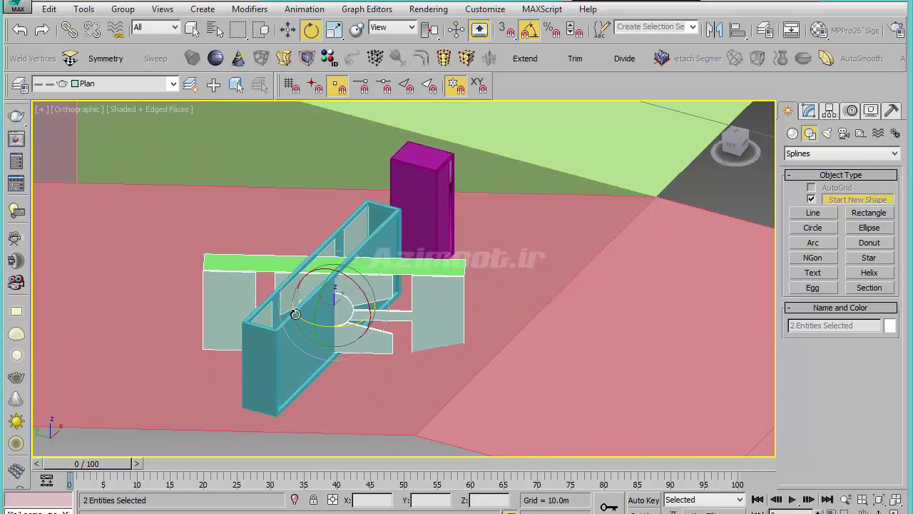
right_click(286, 337)
left_click(268, 343, "ctrl")
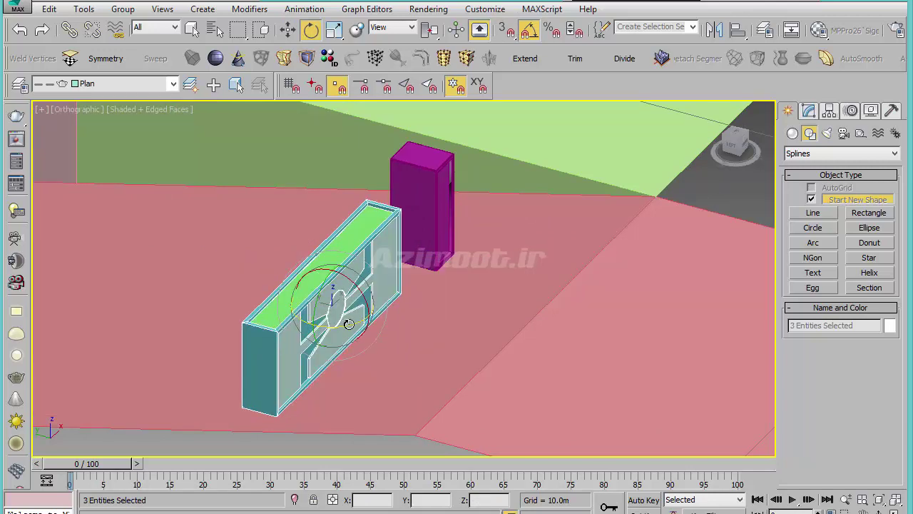
left_click_drag(348, 324, 277, 335)
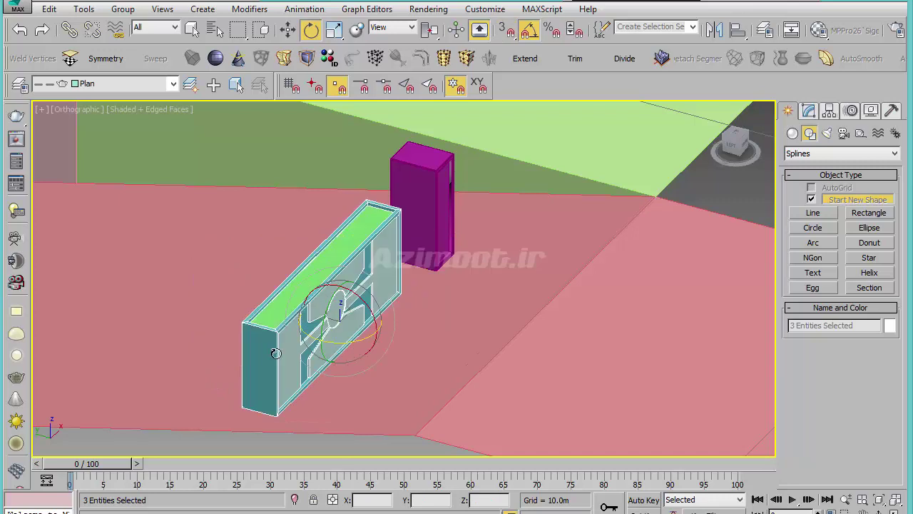
middle_click_drag(276, 353, 378, 357, "alt")
left_click(393, 351, "ctrl")
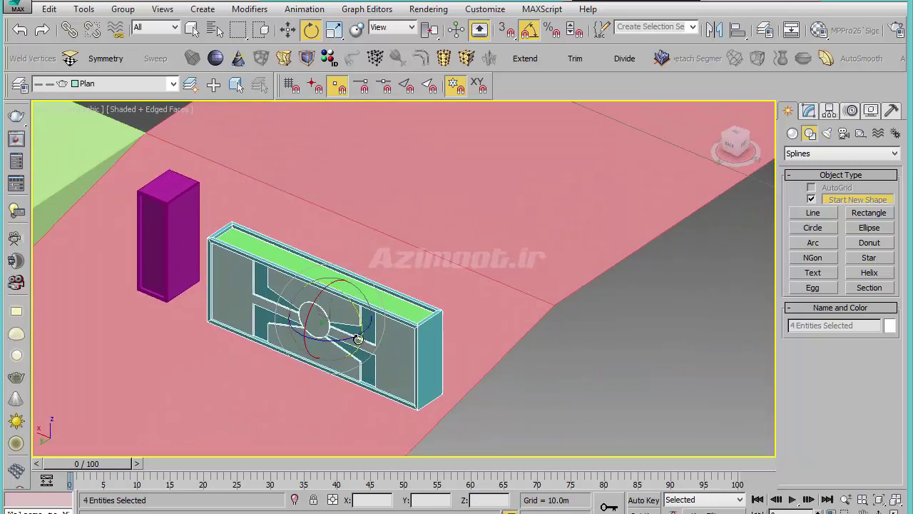
left_click_drag(340, 338, 280, 341)
mouse_move(280, 341)
middle_mouse_down("alt")
mouse_move(240, 258)
mouse_move(376, 284)
mouse_move(412, 316)
mouse_move(555, 397)
middle_mouse_up("alt")
Move the magenta box Rectangle001 onto the green platform by the building wall.
left_click(377, 284)
key("w")
mouse_move(495, 328)
left_mouse_down()
mouse_move(287, 136)
mouse_move(310, 143)
left_mouse_up()
key("z")
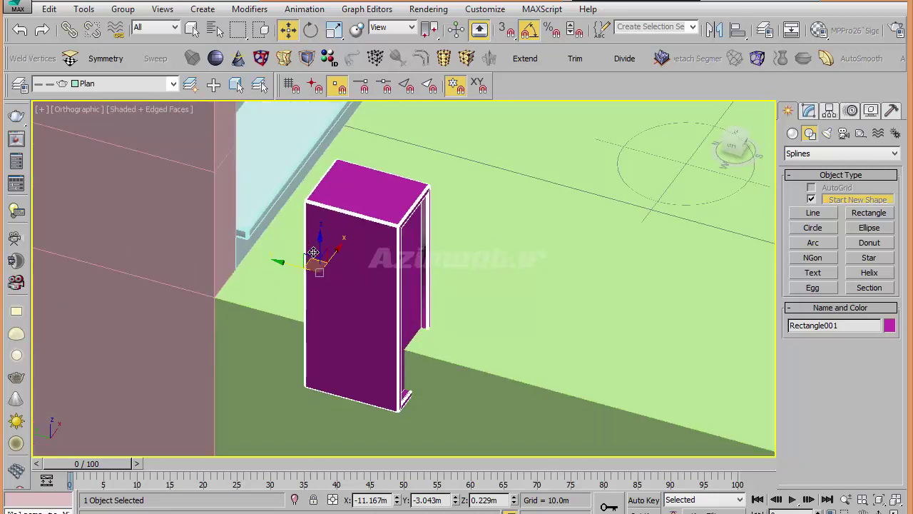
Raise the magenta pillar slightly along Z.
left_click_drag(320, 239, 345, 183)
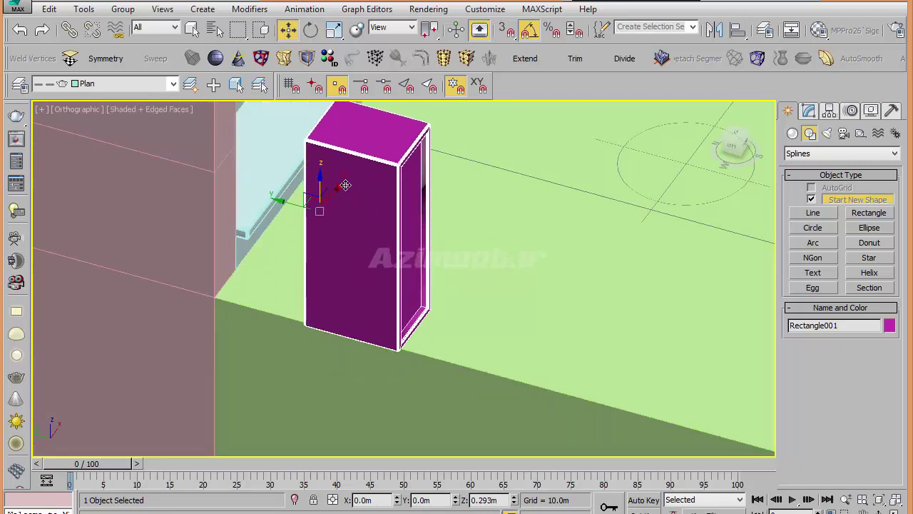
scroll(346, 196, "up", 2)
scroll(360, 257, "up", 2)
scroll(314, 172, "up", 1)
mouse_move(304, 151)
left_mouse_down()
mouse_move(317, 171)
mouse_move(105, 131)
left_mouse_up()
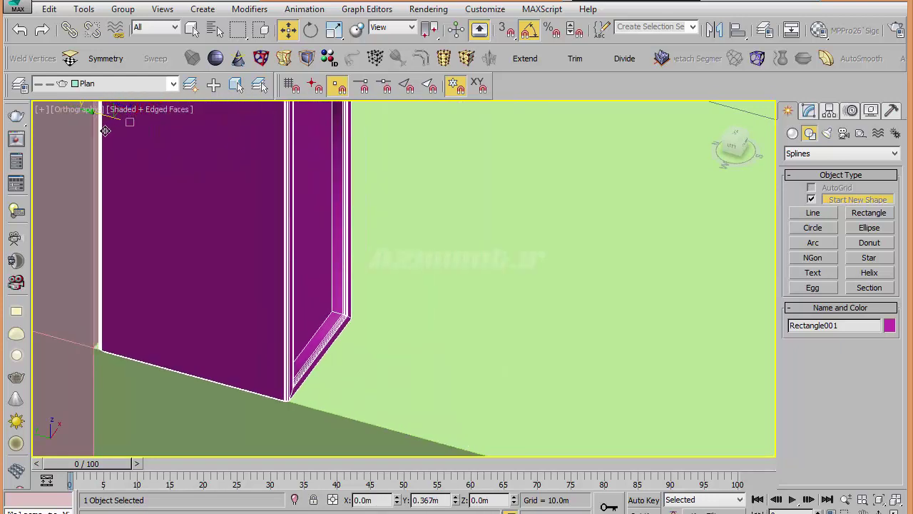
scroll(143, 194, "down", 5)
scroll(199, 265, "up", 2)
scroll(190, 316, "up", 2)
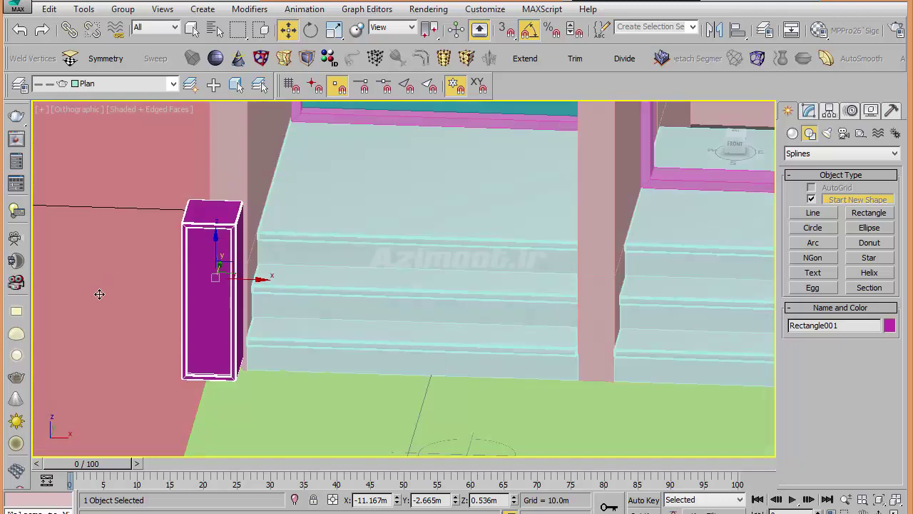
Orbit around the pillar and hide the red floor object.
middle_click_drag(100, 294, 220, 285, "alt")
scroll(220, 285, "up", 2)
left_click_drag(224, 261, 254, 261)
mouse_move(261, 256)
middle_mouse_down("alt")
mouse_move(306, 265)
mouse_move(293, 338)
mouse_move(288, 210)
middle_mouse_up("alt")
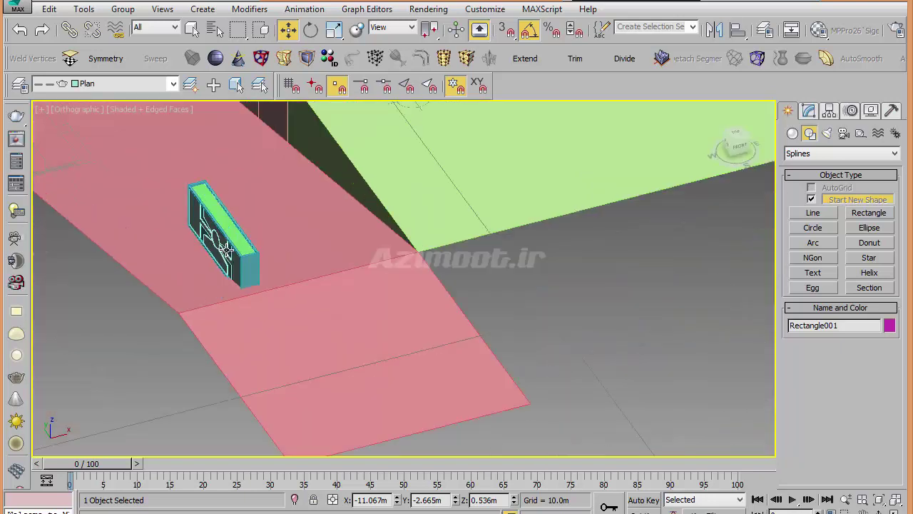
scroll(282, 255, "up", 2)
right_click(315, 260)
left_click(330, 238)
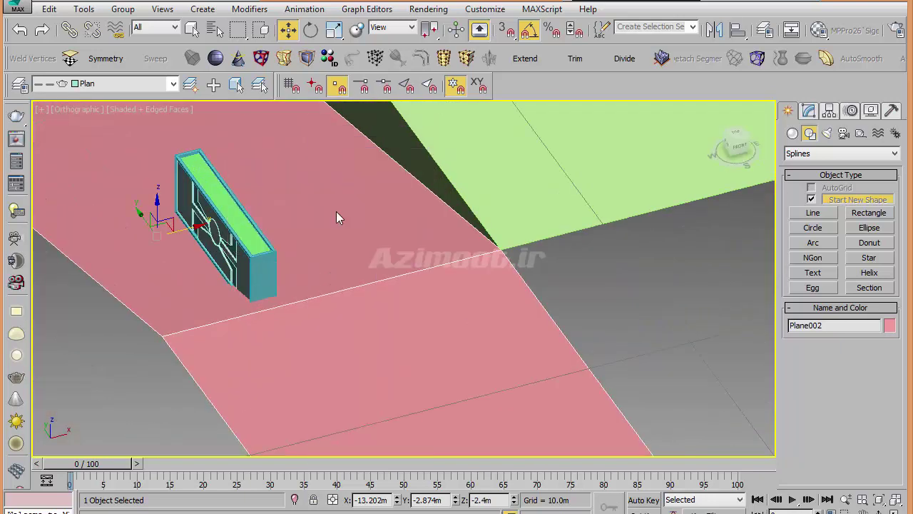
Box-select the sign, move it onto the green platform, then unhide the floor.
left_click_drag(143, 324, 143, 325)
left_click_drag(257, 220, 504, 139)
scroll(428, 353, "down", 2)
scroll(442, 350, "down", 1)
right_click(464, 341)
left_click(500, 278)
Place the sign beside the magenta pillar, raising it and sliding it left.
left_click_drag(403, 348, 264, 254)
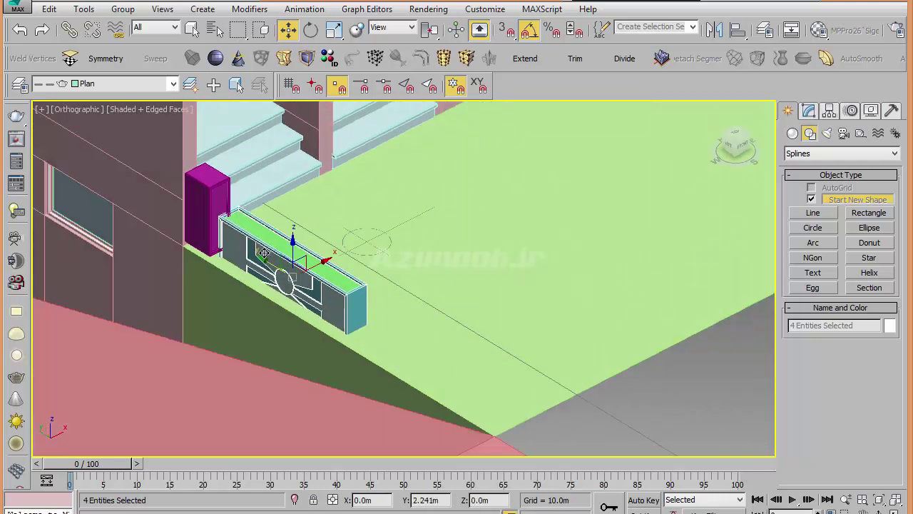
scroll(238, 265, "up", 2)
scroll(239, 265, "up", 2)
scroll(333, 257, "up", 2)
scroll(402, 295, "down", 1)
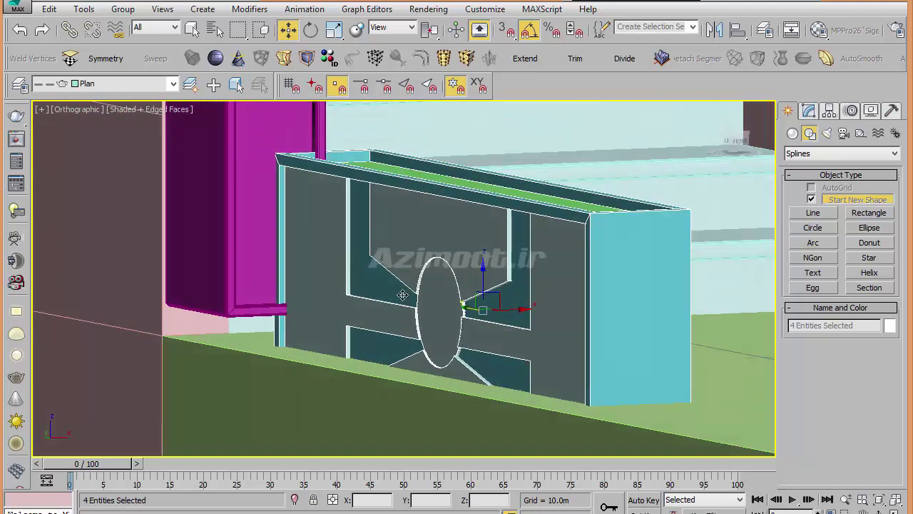
left_click_drag(485, 271, 485, 197)
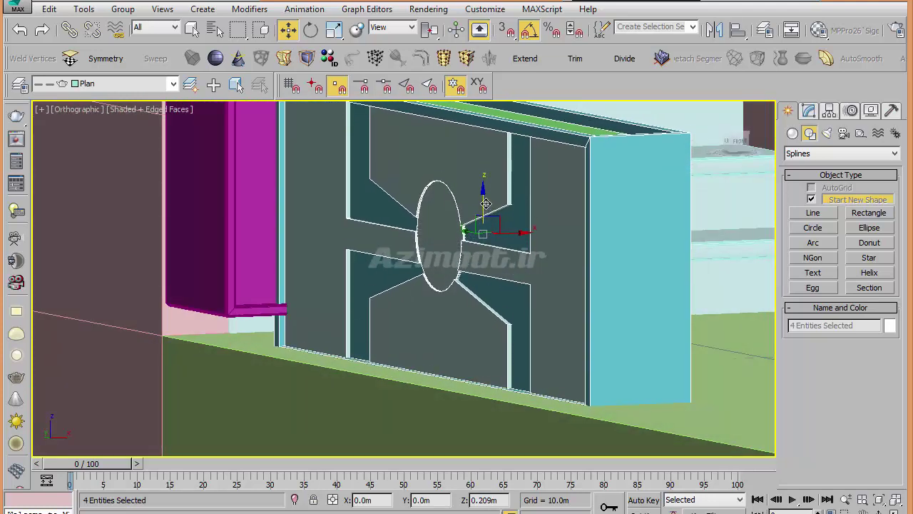
left_click_drag(512, 226, 466, 242)
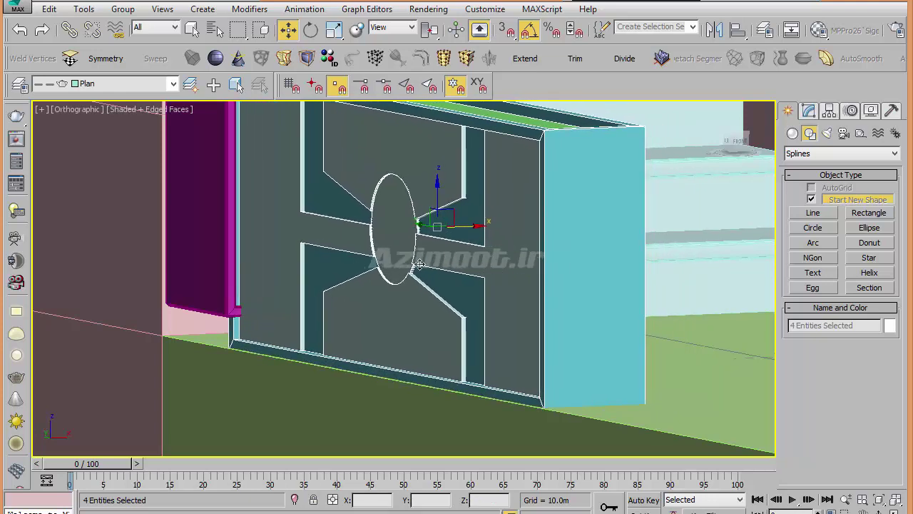
Reselect the sign parts, nudge the panel toward the pillar, then select the pillar.
middle_click_drag(420, 264, 336, 272, "alt")
left_click(299, 283)
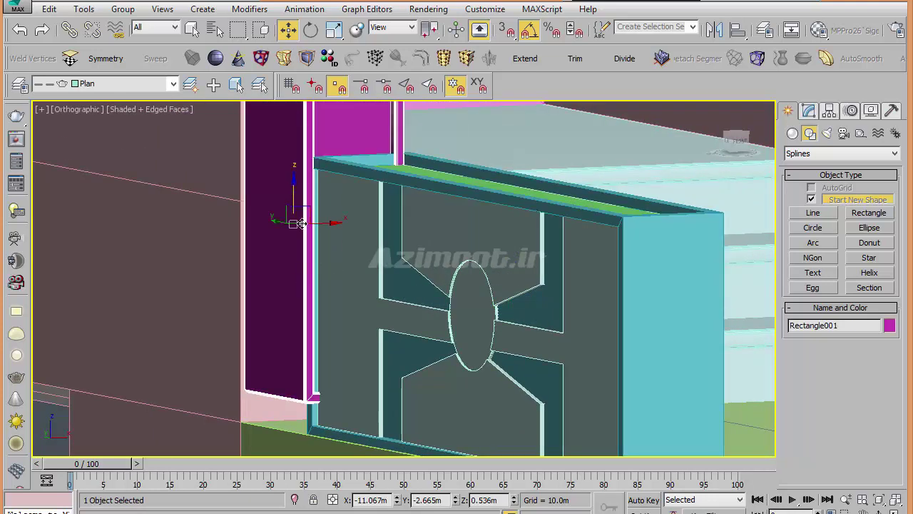
middle_click_drag(421, 312, 335, 221)
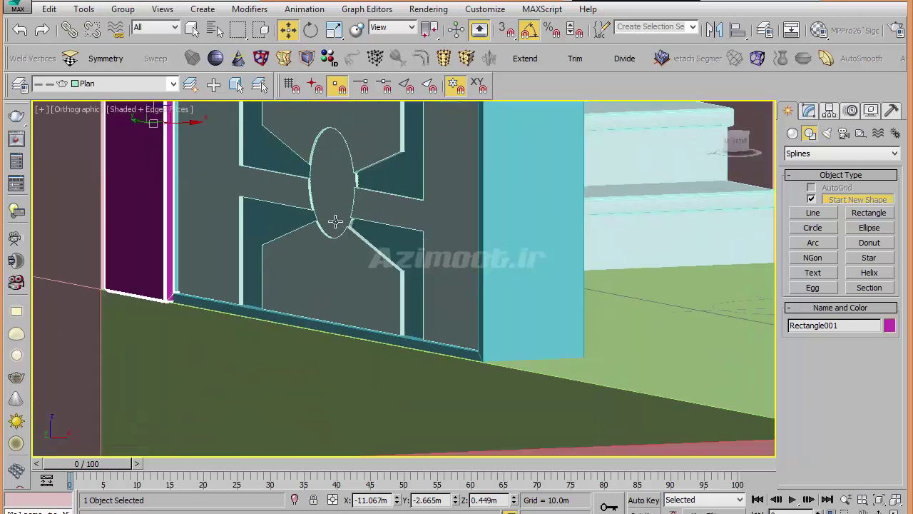
scroll(462, 268, "down", 3)
left_click(479, 236)
middle_click_drag(486, 257, 448, 259, "alt")
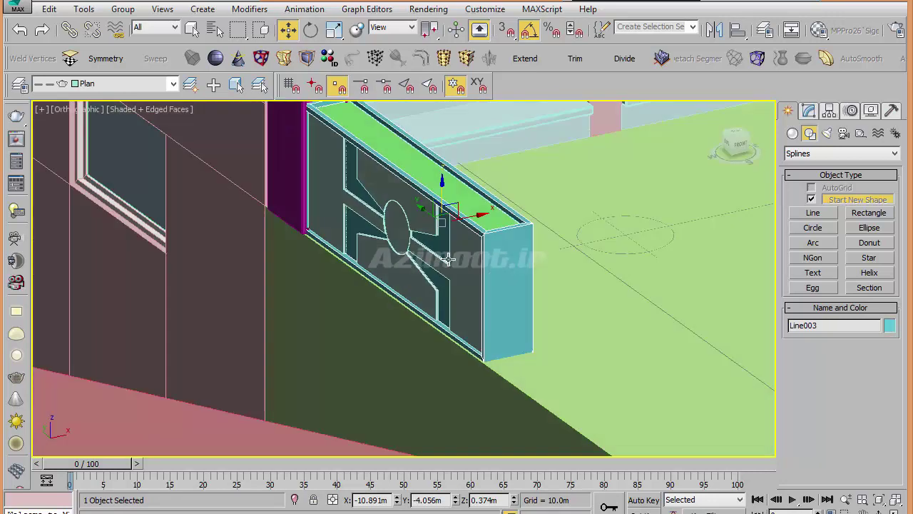
left_click(394, 223, "ctrl")
left_click(471, 202, "ctrl")
middle_click_drag(471, 202, 438, 276, "alt")
left_click(444, 213, "ctrl")
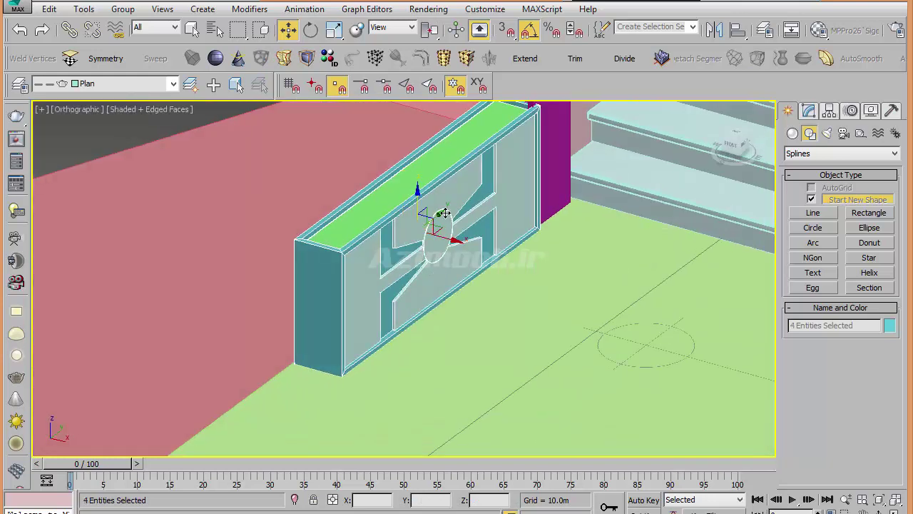
left_click_drag(437, 217, 414, 248)
mouse_move(419, 274)
middle_mouse_down("alt")
mouse_move(490, 333)
mouse_move(541, 330)
mouse_move(294, 217)
middle_mouse_up("alt")
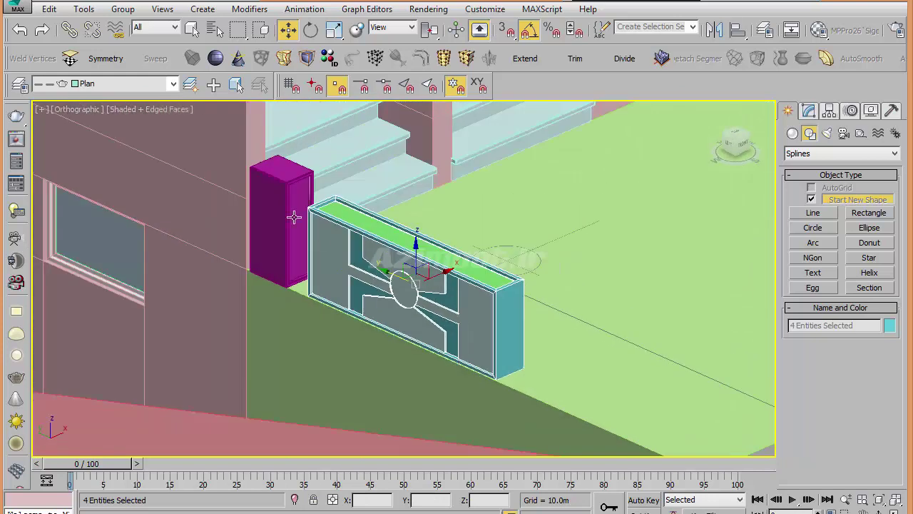
left_click(294, 217)
Place a copy of the magenta pillar at the fence's right end.
left_click_drag(244, 203, 510, 340, "shift")
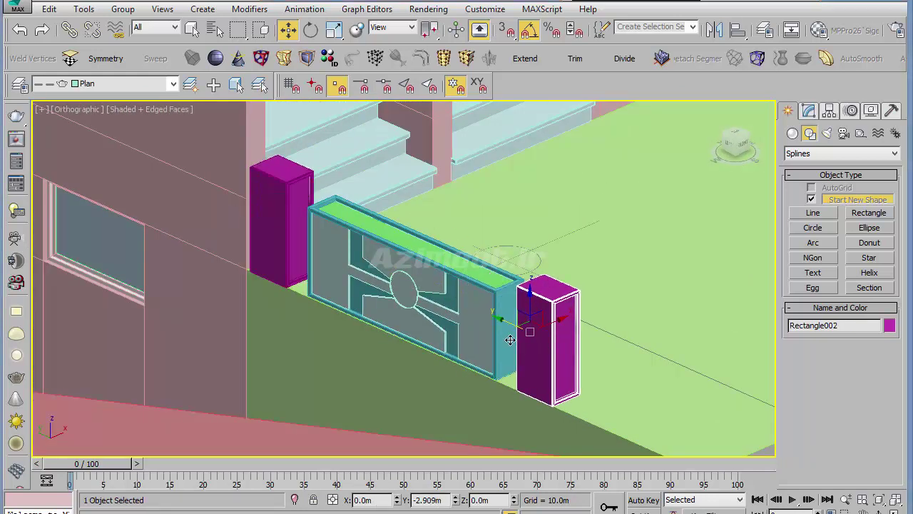
left_click(455, 323)
mouse_move(455, 323)
middle_mouse_down()
mouse_move(362, 261)
mouse_move(422, 307)
mouse_move(436, 333)
mouse_move(423, 398)
mouse_move(402, 321)
mouse_move(299, 349)
middle_mouse_up()
left_click(422, 306)
scroll(422, 306, "down", 3)
scroll(428, 303, "down", 2)
Make another copy of the small magenta box by the entrance steps.
left_click(235, 297)
scroll(235, 297, "up", 2)
scroll(214, 303, "up", 1)
mouse_move(214, 303)
left_mouse_down("shift")
mouse_move(525, 220)
mouse_move(469, 235)
left_mouse_up("shift")
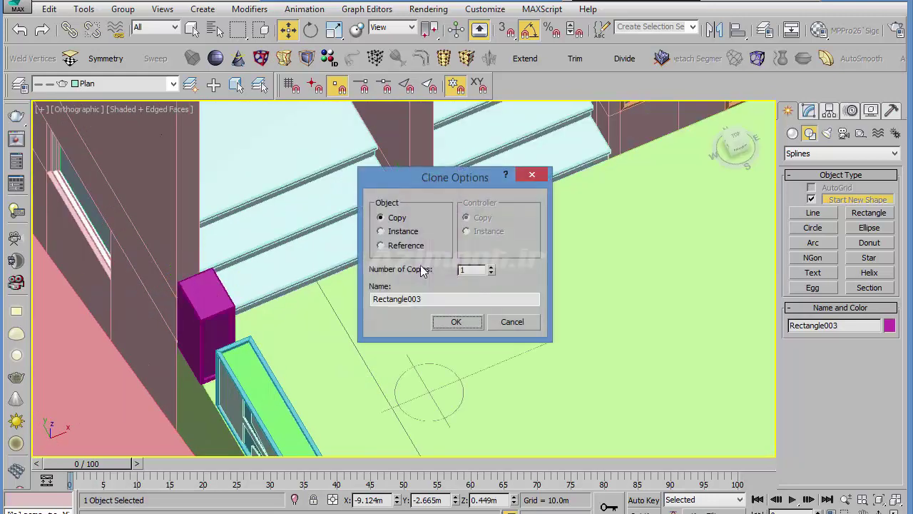
left_click(476, 321)
Copy the magenta box to the door corner at the foot of the steps.
scroll(365, 309, "up", 2)
scroll(365, 309, "up", 3)
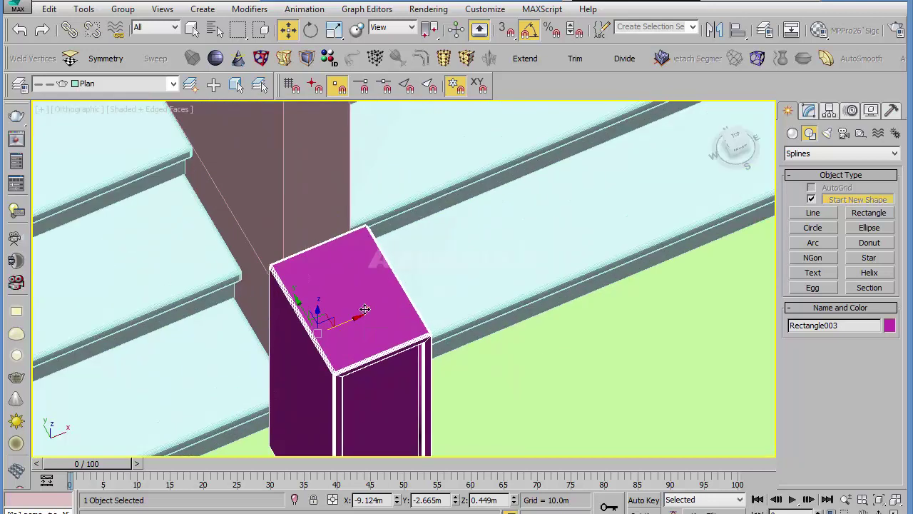
scroll(349, 320, "down", 2)
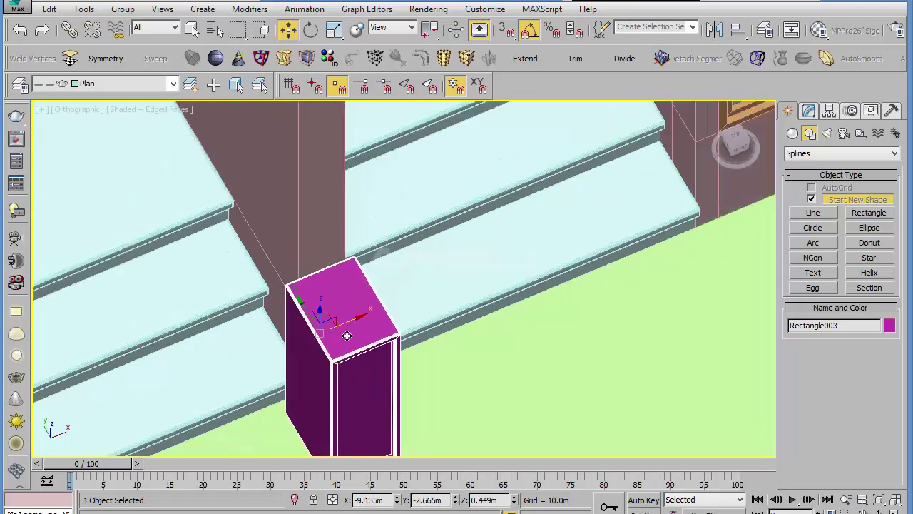
scroll(350, 323, "down", 2)
left_click_drag(350, 323, 564, 259, "shift")
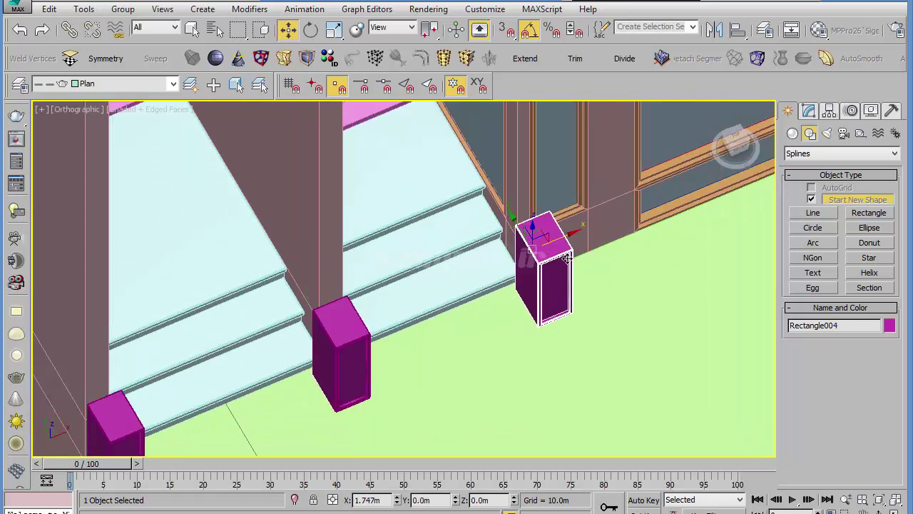
left_click_drag(563, 259, 563, 260, "shift")
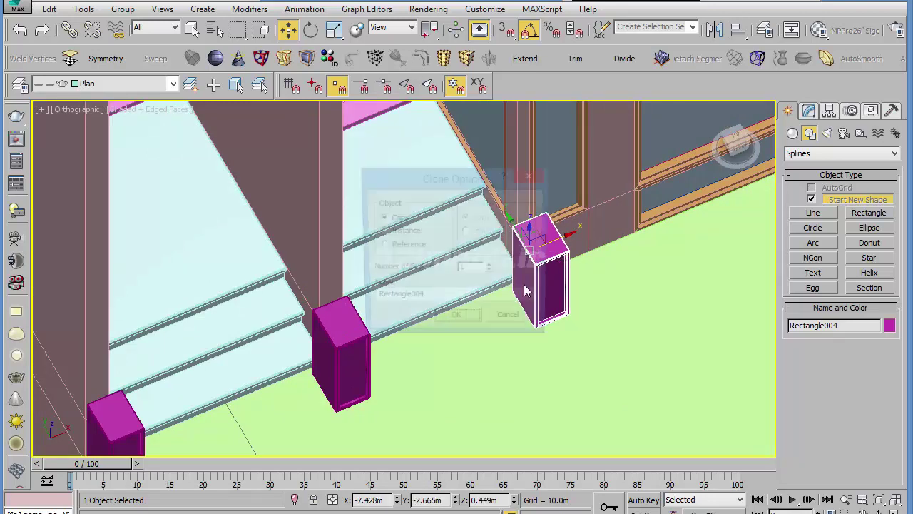
left_click(456, 322)
Zoom around the scene and select the front yard floor plane.
scroll(545, 314, "up", 2)
scroll(526, 299, "up", 3)
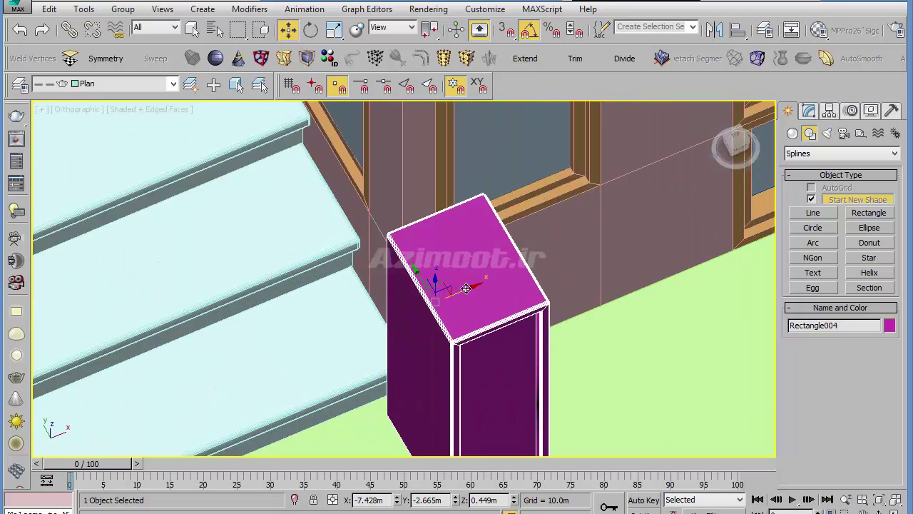
scroll(466, 288, "down", 3)
scroll(468, 288, "down", 2)
scroll(471, 289, "up", 2)
scroll(474, 288, "up", 1)
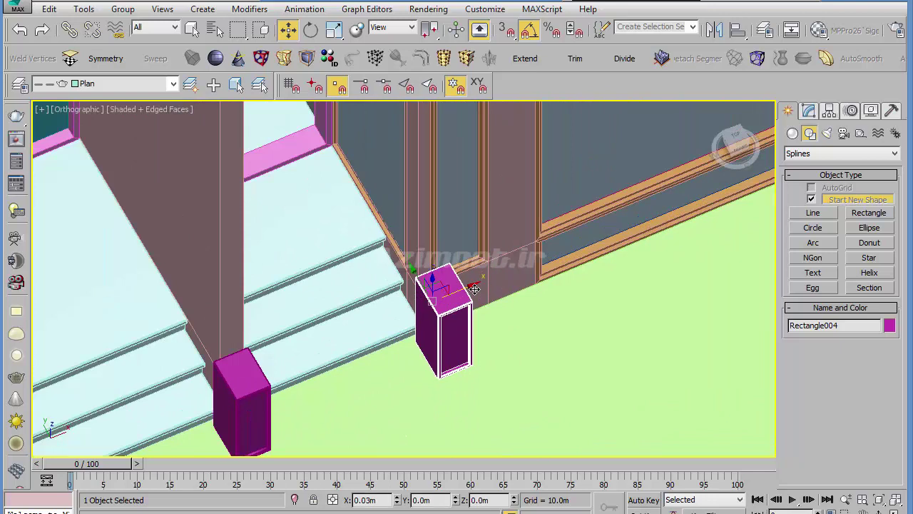
scroll(485, 290, "down", 2)
scroll(487, 300, "down", 2)
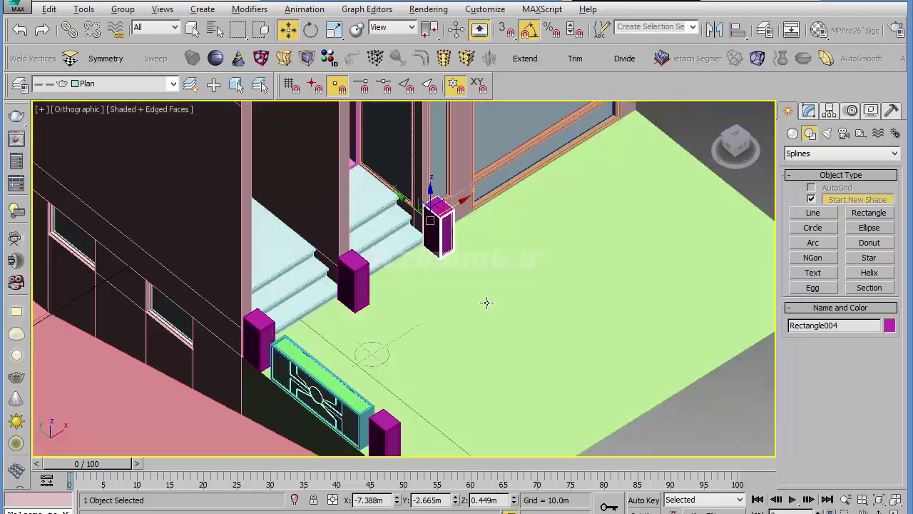
scroll(487, 303, "down", 1)
left_click(441, 381)
Switch to Top view and zoom extents on the selected floor plane.
key("t")
key("z")
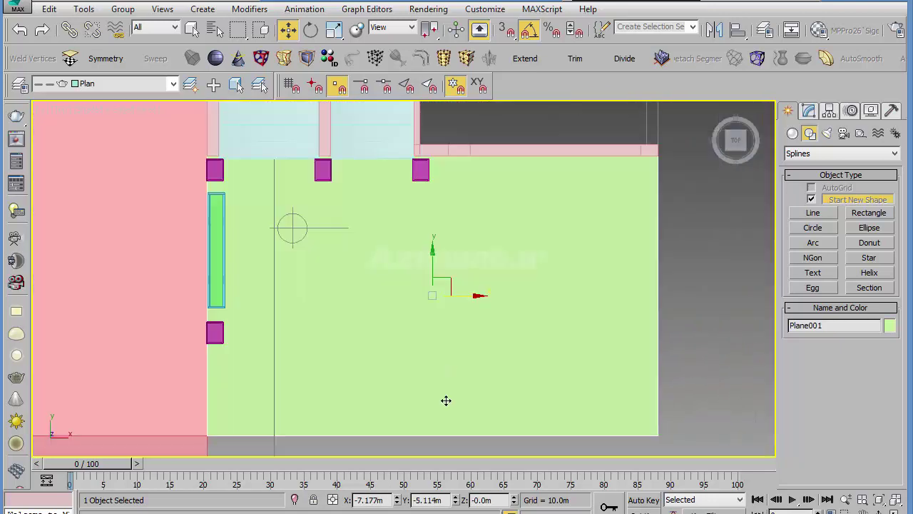
scroll(449, 392, "down", 1)
scroll(283, 232, "up", 3)
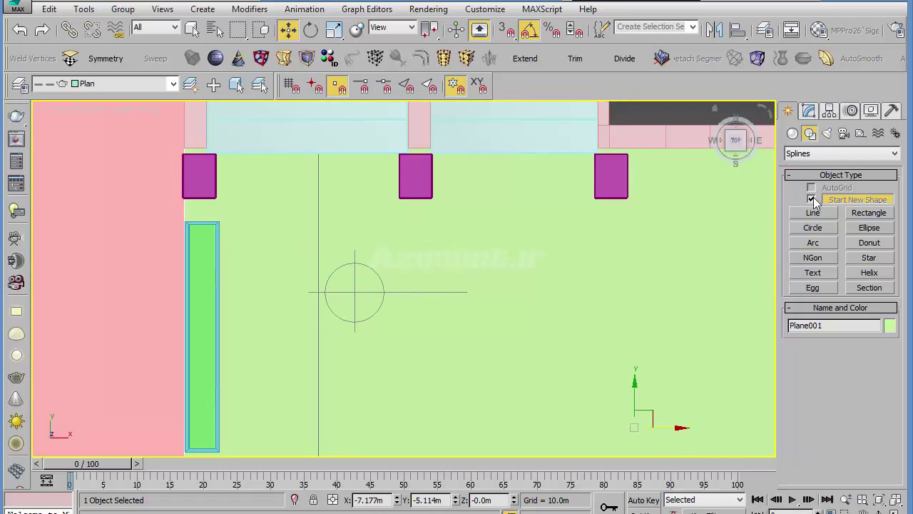
In wireframe, draw a 1.0m × 1.0m rectangle on the yard floor.
left_click(869, 213)
scroll(329, 221, "up", 1)
scroll(243, 242, "up", 3)
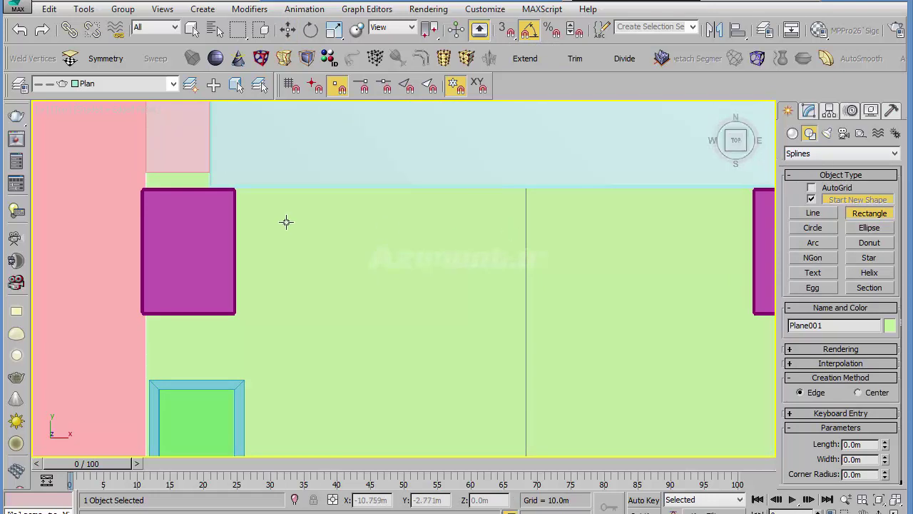
key("F3")
mouse_move(260, 203)
left_mouse_down()
mouse_move(394, 298)
mouse_move(449, 416)
mouse_move(469, 419)
left_mouse_up()
double_click(871, 444)
key("Tab")
type("1")
key("Return")
Move the rectangle down-right beside the pillar and add an Extrude modifier.
key("w")
left_click_drag(379, 296, 419, 334)
scroll(396, 278, "down", 4)
middle_click_drag(399, 285, 469, 201, "alt")
left_click(486, 57)
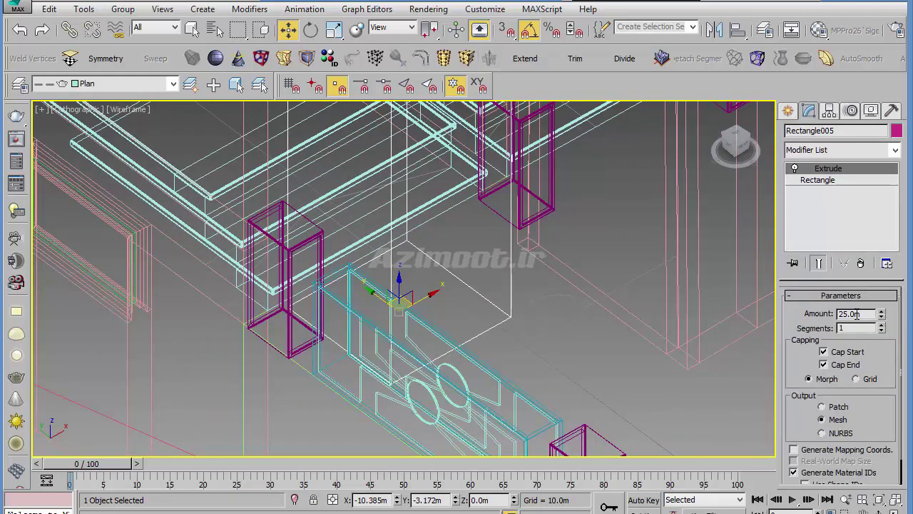
Commit the 0.03m extrusion and convert the plate to Editable Poly in Edge mode.
type("03")
key("Return")
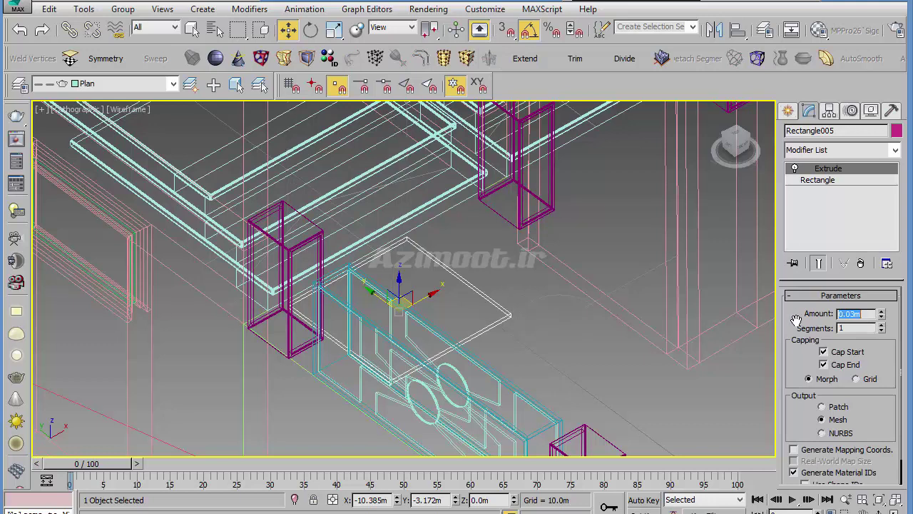
scroll(322, 371, "up", 5)
key("F3")
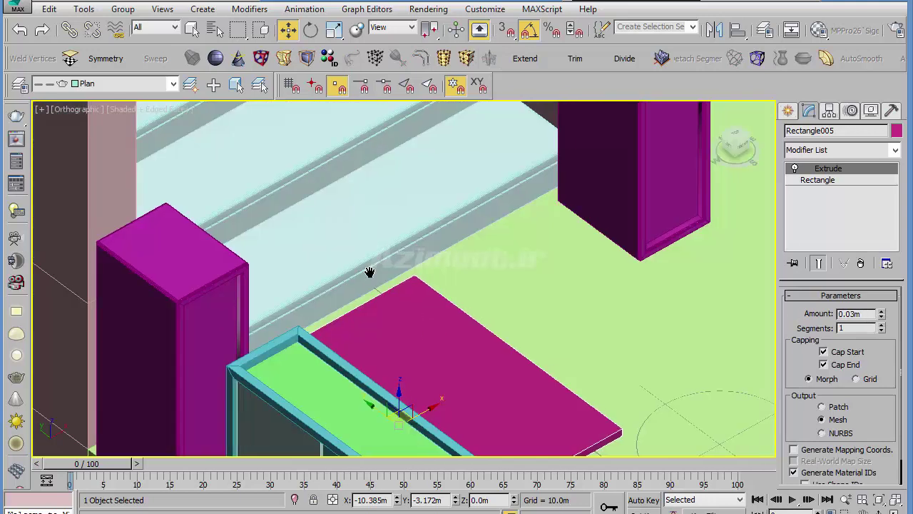
right_click(529, 287)
left_click(542, 443)
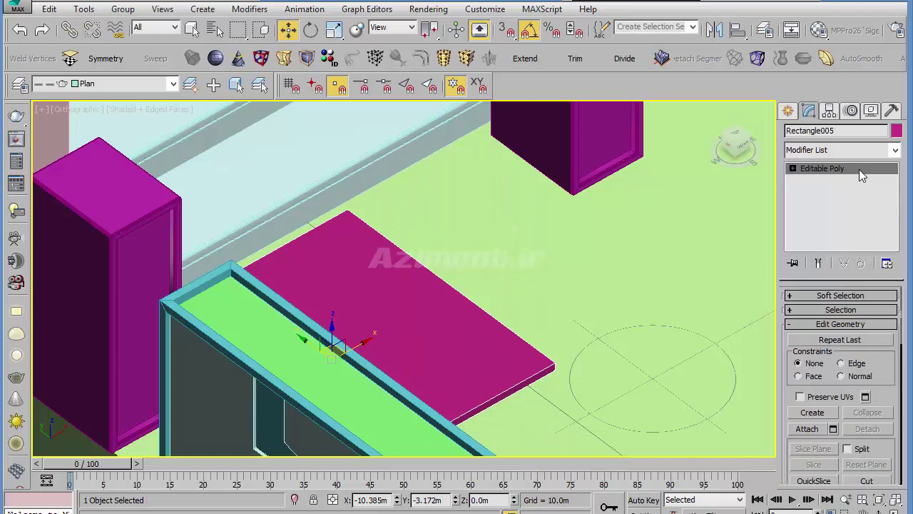
left_click(793, 168)
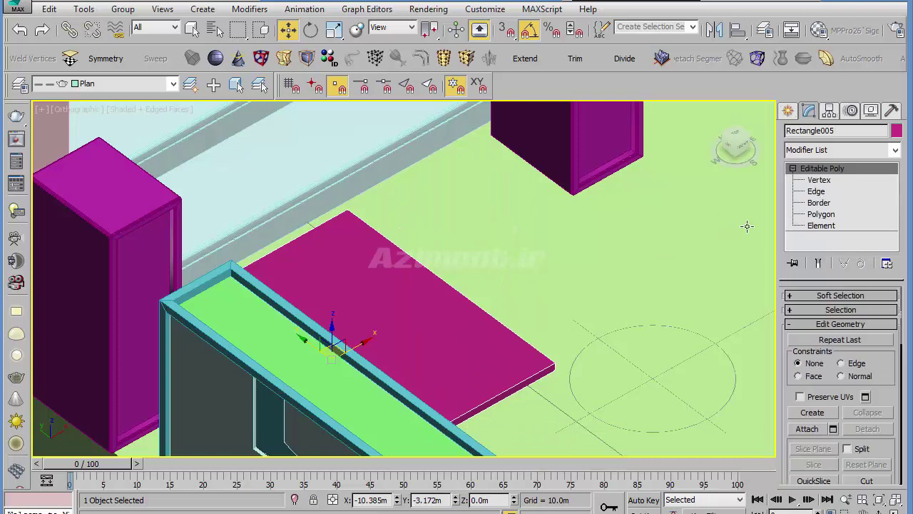
left_click(816, 192)
Chamfer the selected plate edges by 0.007m.
left_click_drag(555, 291, 686, 364)
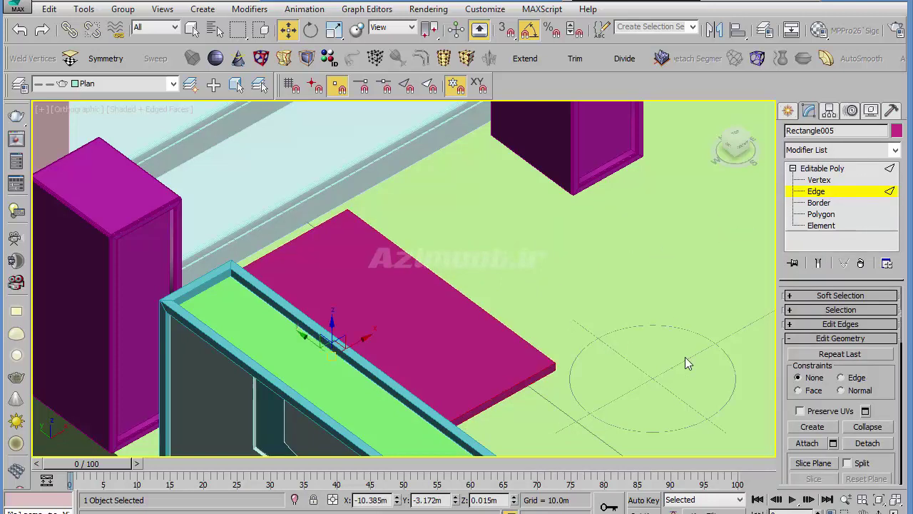
right_click(614, 316)
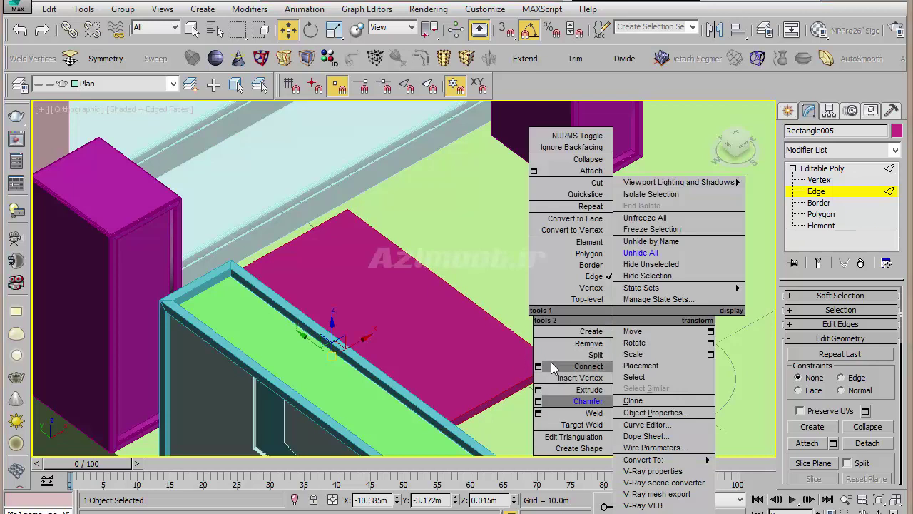
left_click(542, 402)
scroll(419, 308, "up", 3)
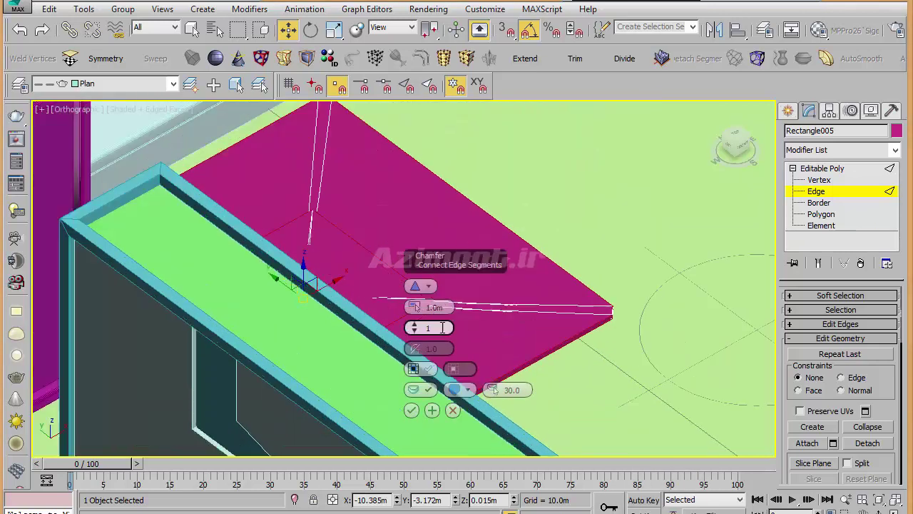
scroll(419, 308, "up", 2)
mouse_move(419, 308)
left_mouse_down()
mouse_move(417, 300)
mouse_move(414, 317)
left_mouse_up()
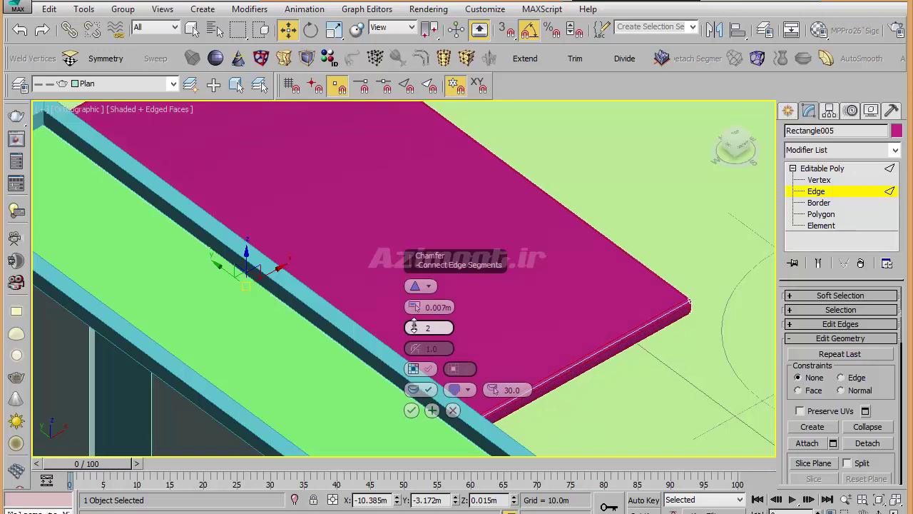
left_click(412, 410)
Return to the plate's Edge sub-object level in the modifier stack.
left_click(808, 110)
scroll(310, 355, "down", 3)
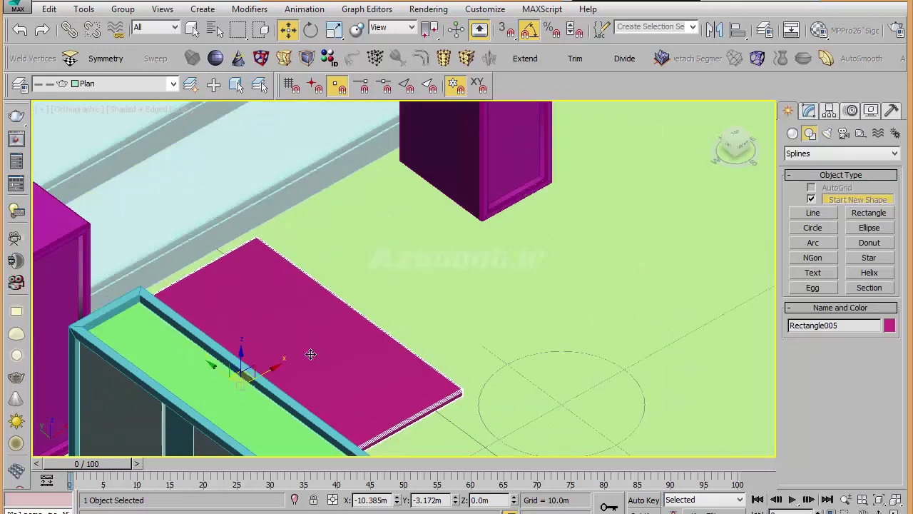
scroll(311, 354, "down", 2)
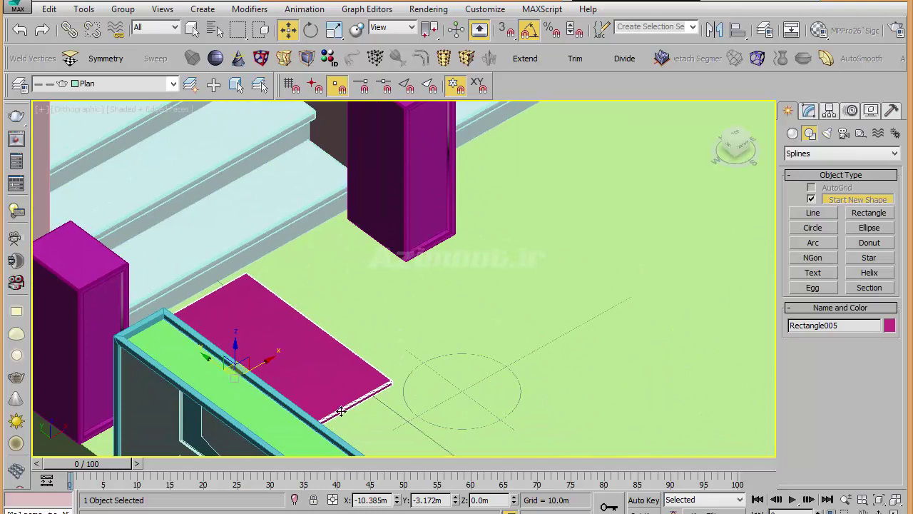
scroll(418, 367, "up", 1)
scroll(424, 364, "up", 2)
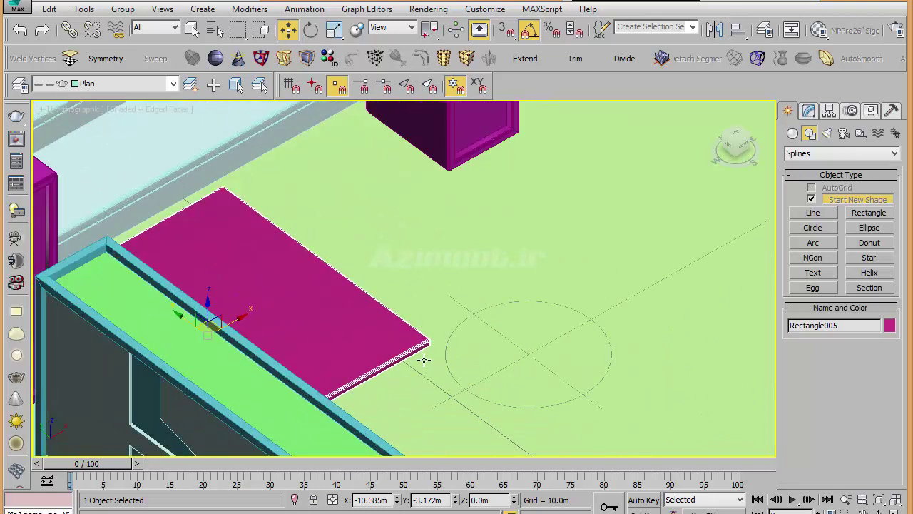
scroll(424, 359, "up", 3)
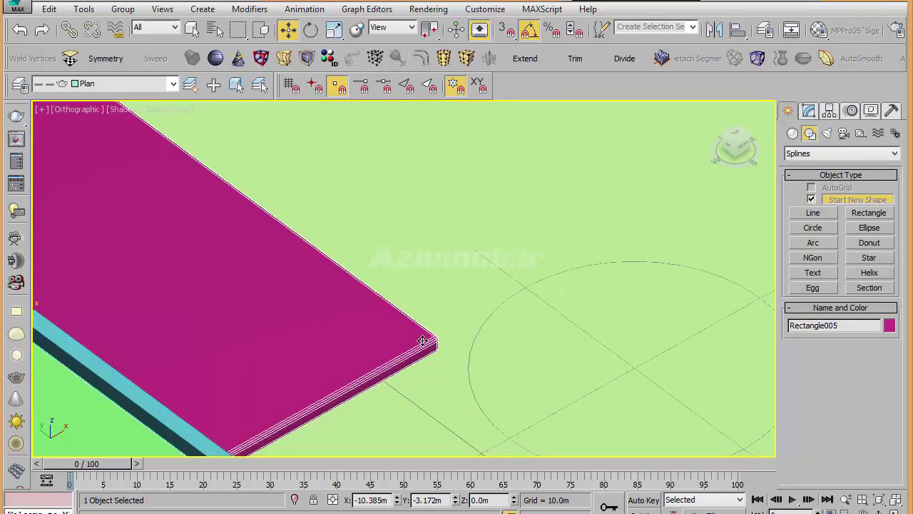
left_click(809, 111)
left_click(817, 191)
scroll(483, 342, "up", 3)
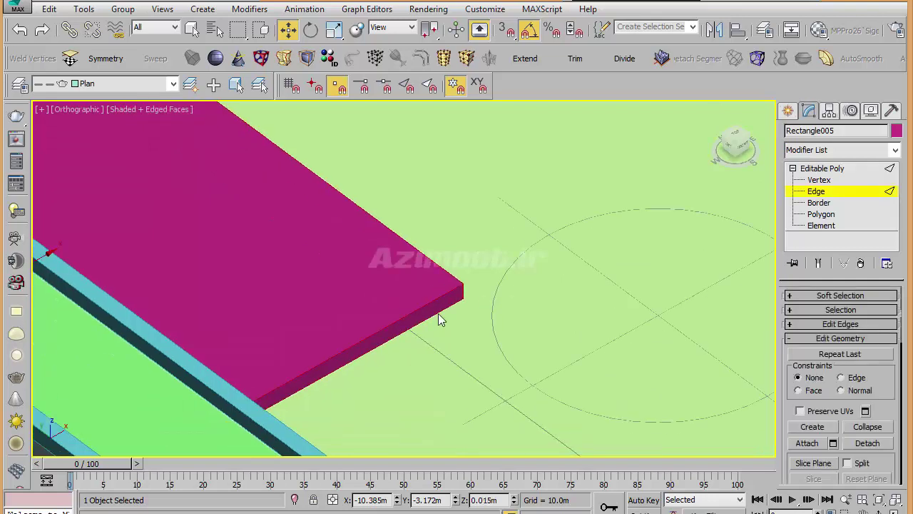
scroll(552, 220, "up", 3)
Chamfer one corner edge of the plate by about 0.049m.
left_click(540, 205)
right_click(526, 244)
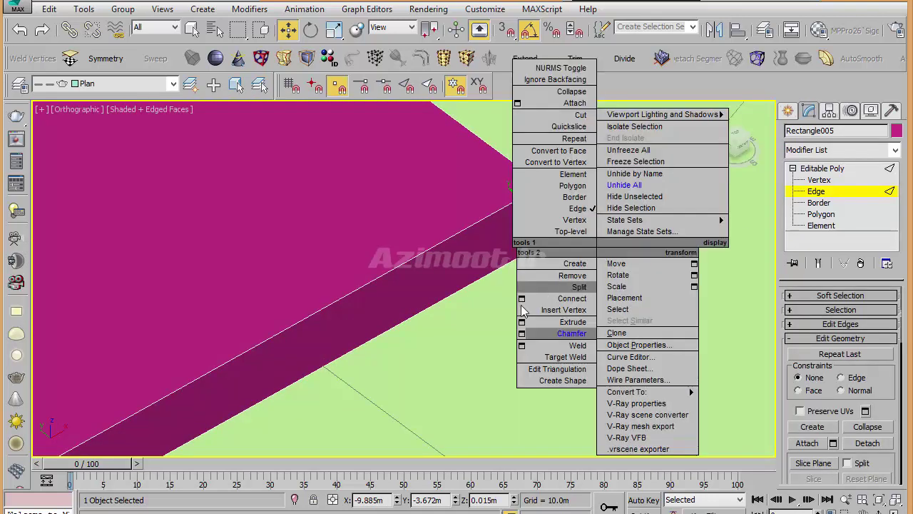
left_click(525, 345)
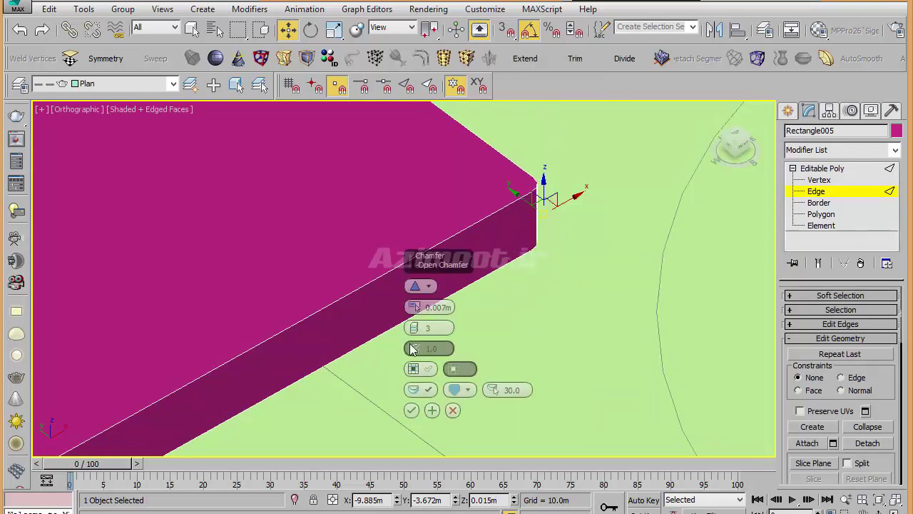
left_click_drag(411, 307, 411, 303)
left_click_drag(429, 263, 429, 236)
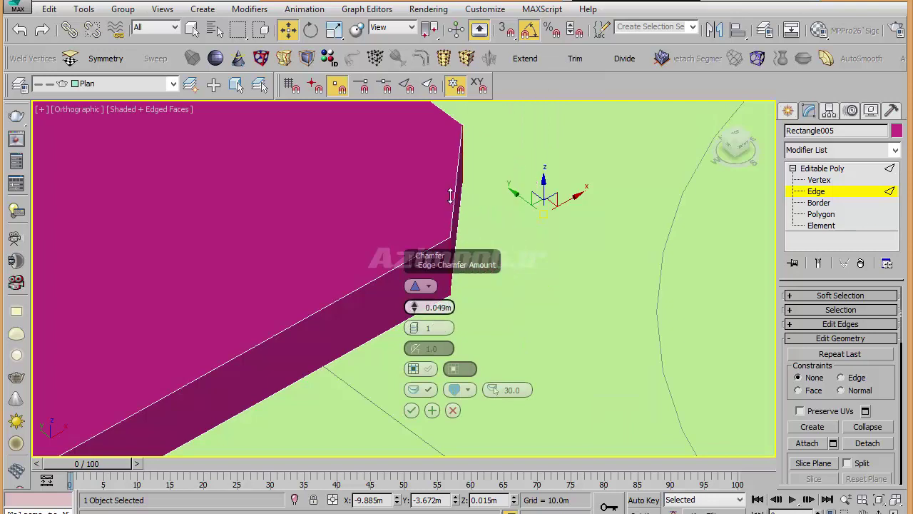
key("t")
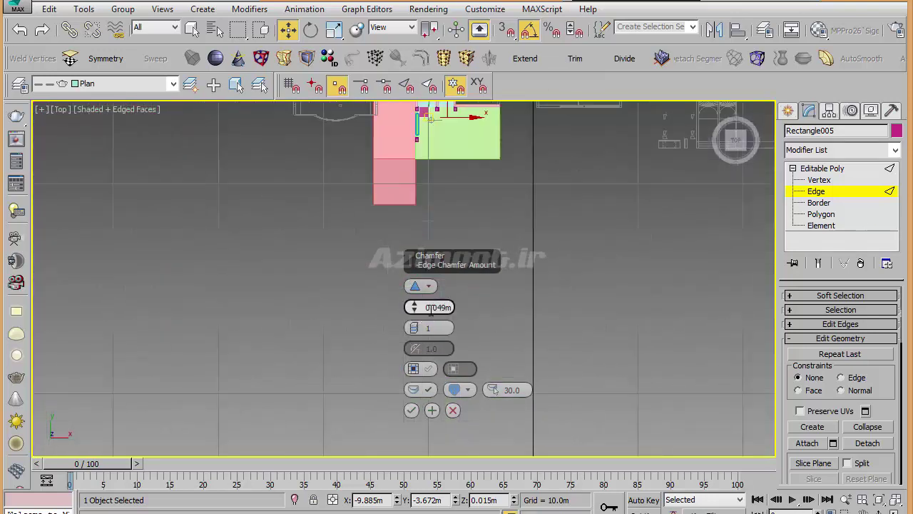
scroll(428, 306, "up", 3)
scroll(438, 229, "up", 3)
scroll(464, 254, "up", 2)
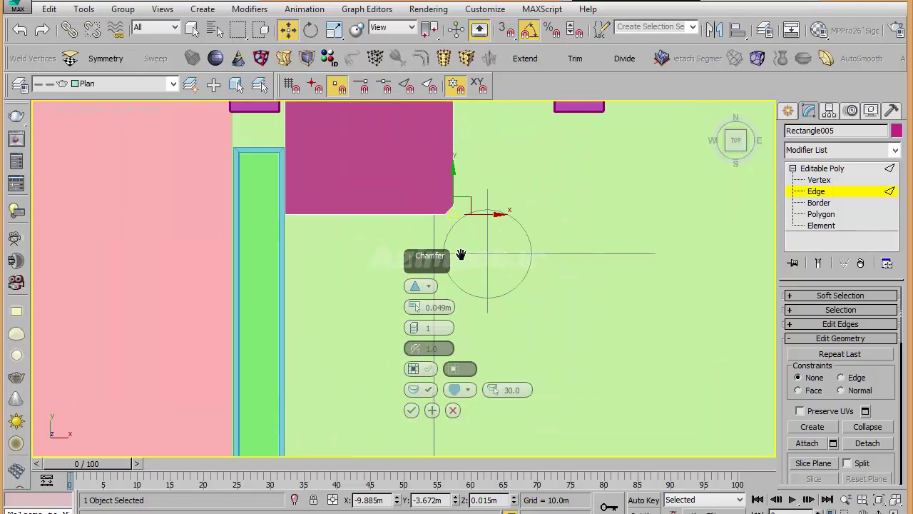
scroll(504, 292, "up", 2)
scroll(468, 241, "down", 1)
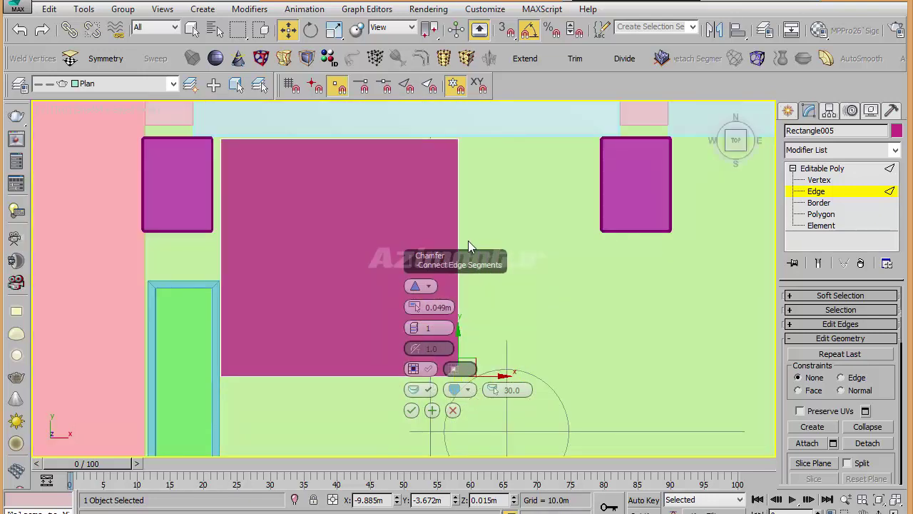
key("Return")
Isolate the plate and extend the edge selection to all four corner edges.
key("alt+q")
middle_click_drag(465, 257, 369, 202, "alt")
scroll(580, 273, "up", 3)
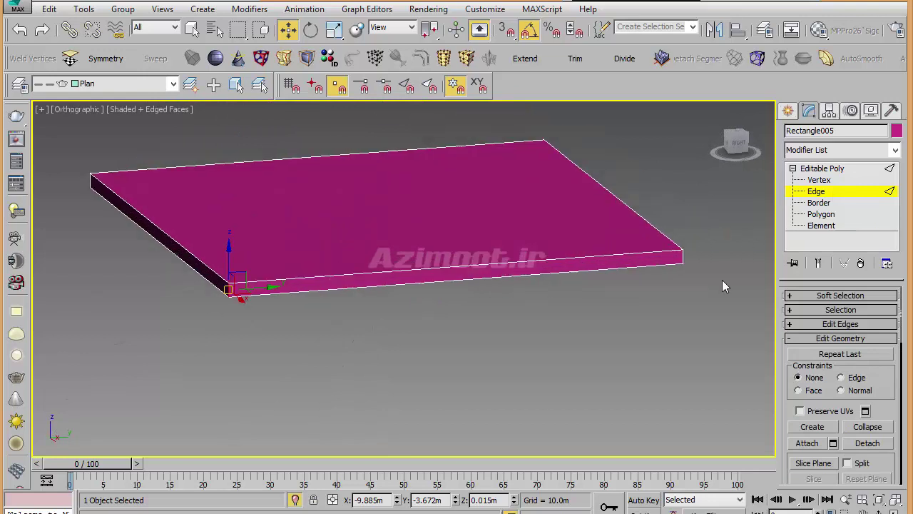
left_click(829, 310)
left_click(809, 404)
middle_click_drag(648, 369, 647, 352)
Chamfer the four corner edges by about 0.05m.
right_click(564, 389)
key("Escape")
right_click(567, 435)
left_click(421, 257)
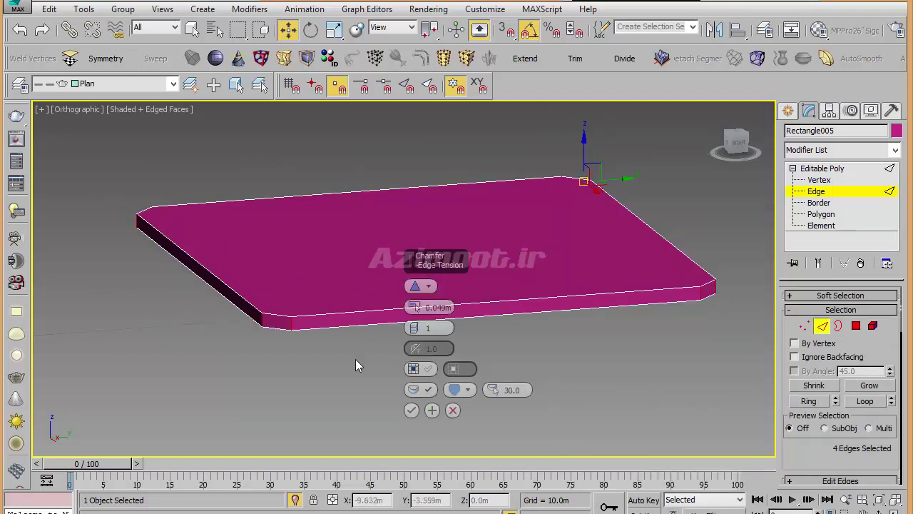
key("t")
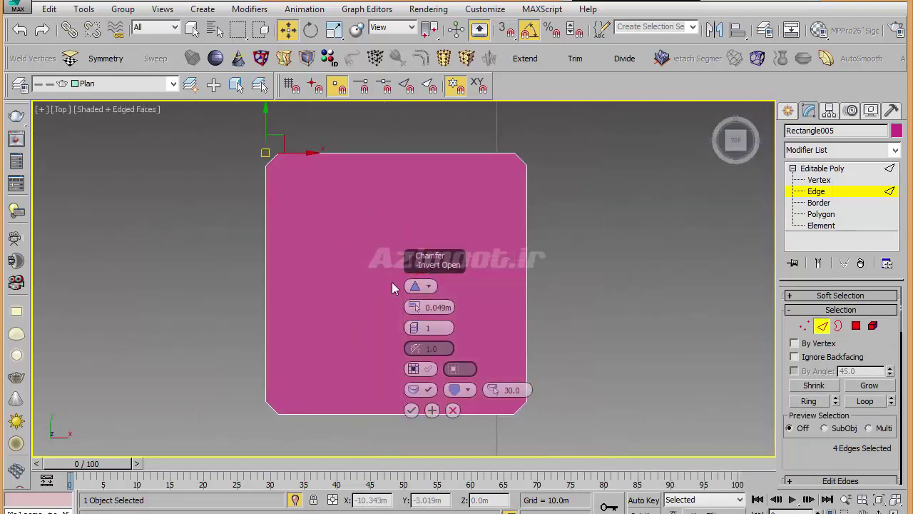
left_click_drag(443, 306, 448, 303)
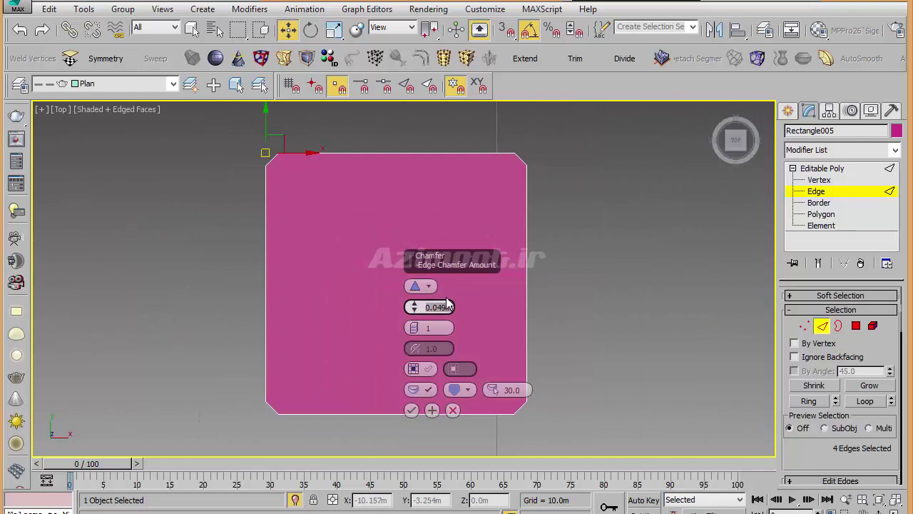
type("5")
left_click(411, 294)
left_click(411, 410)
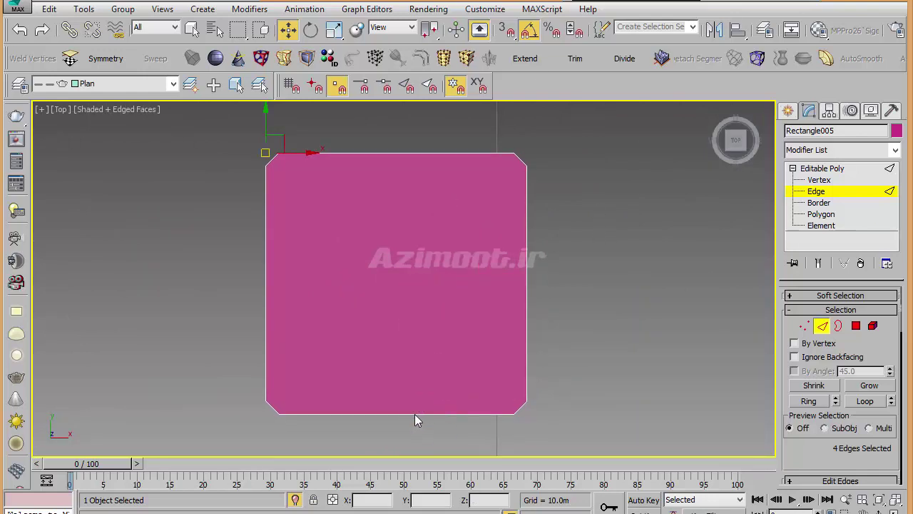
Chamfer every tile edge with 6 segments and a 0.005m amount.
key("ctrl+a")
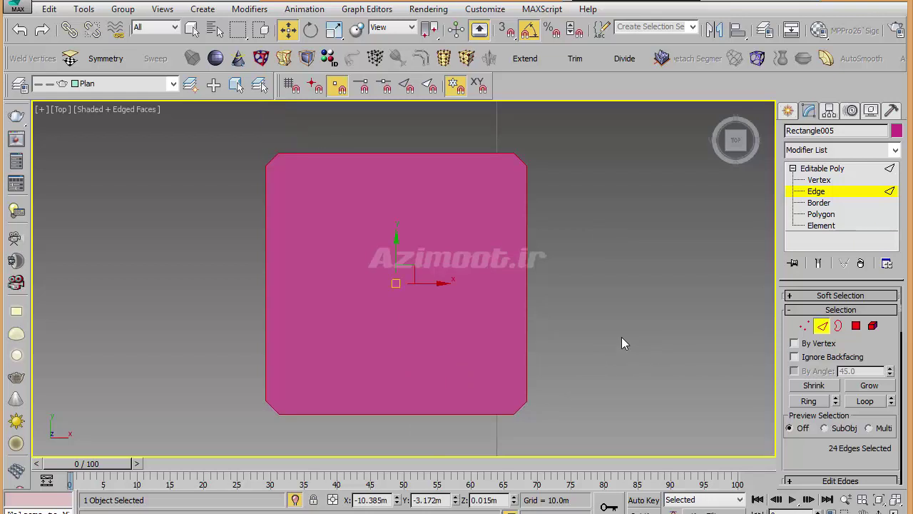
right_click(552, 259)
left_click(477, 345)
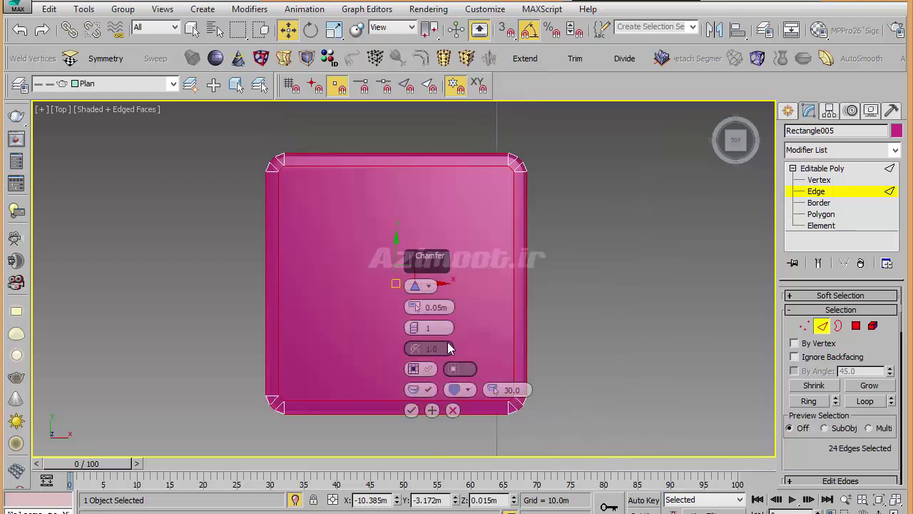
type("6")
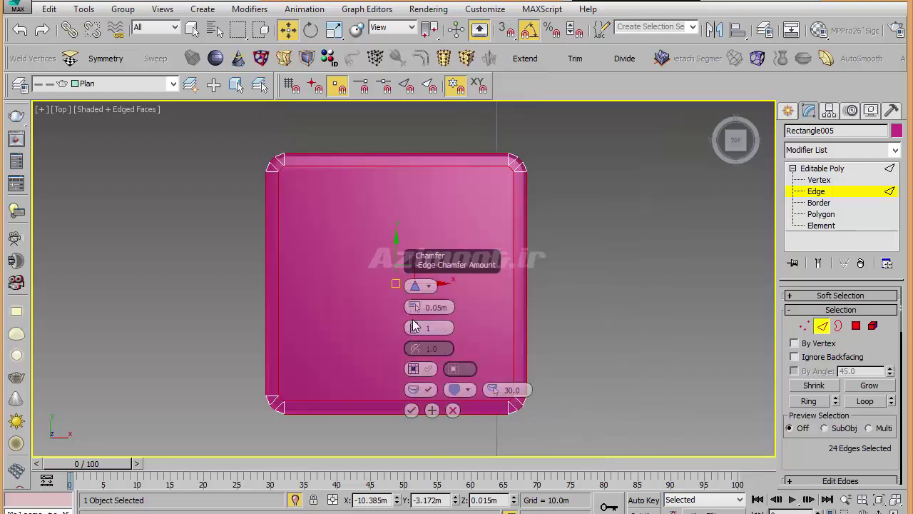
key("Return")
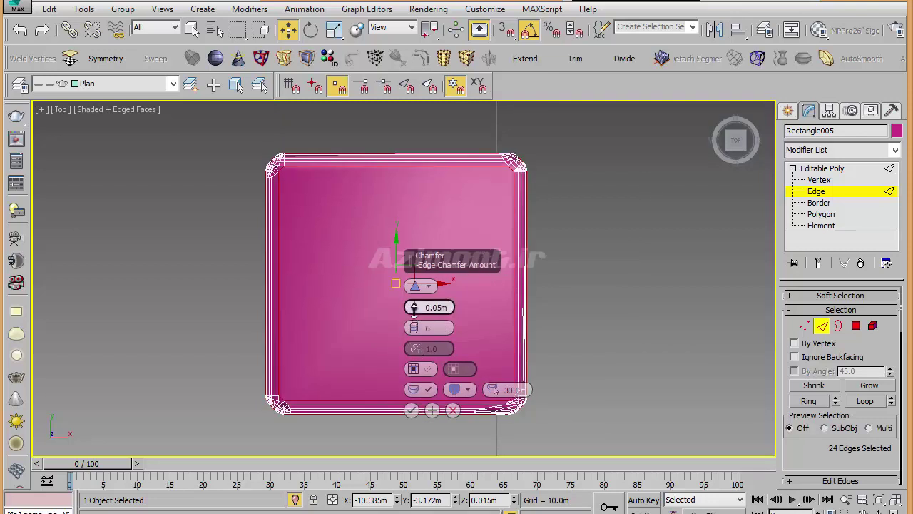
left_click_drag(414, 307, 419, 316)
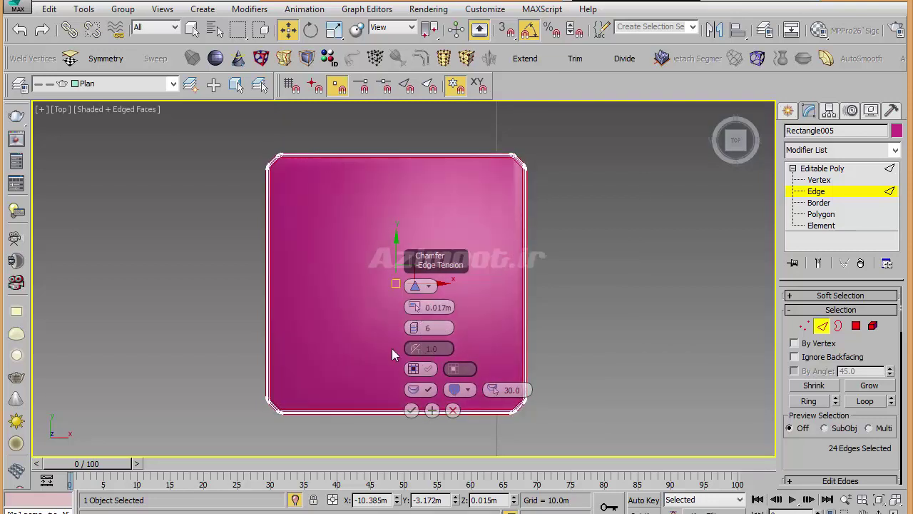
mouse_move(518, 288)
middle_mouse_down("alt")
mouse_move(573, 295)
mouse_move(537, 282)
middle_mouse_up("alt")
scroll(360, 356, "up", 5)
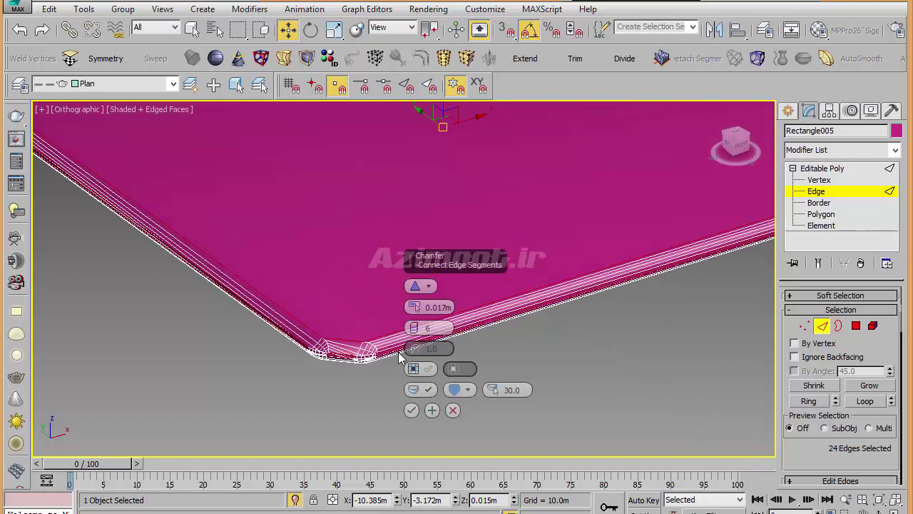
scroll(360, 356, "up", 5)
left_click_drag(419, 316, 412, 383)
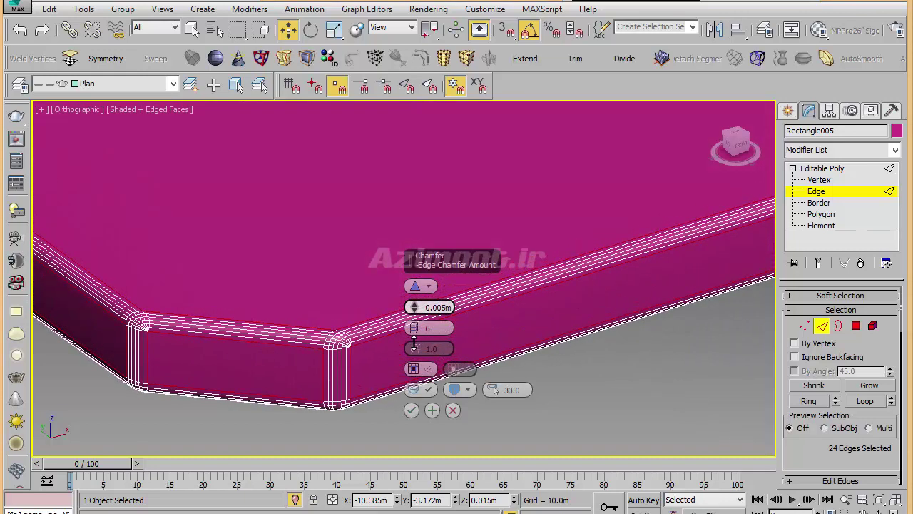
left_click(412, 410)
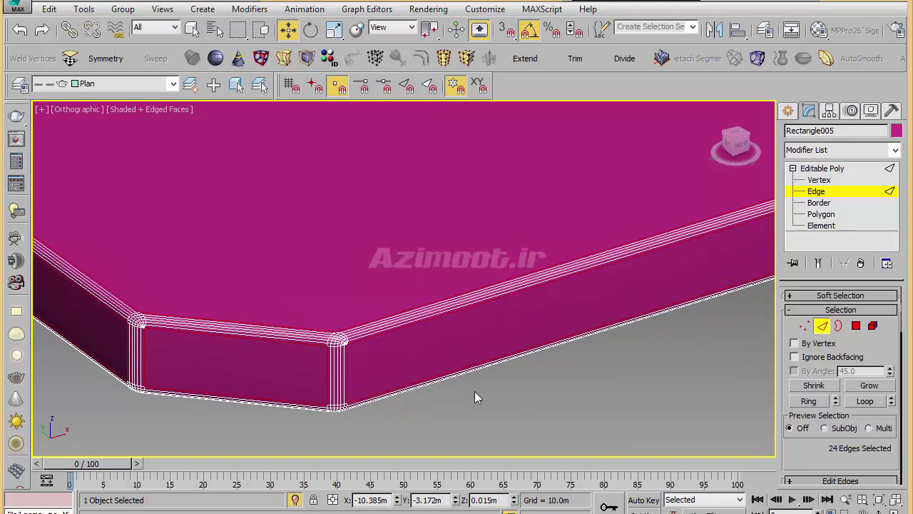
left_click(787, 111)
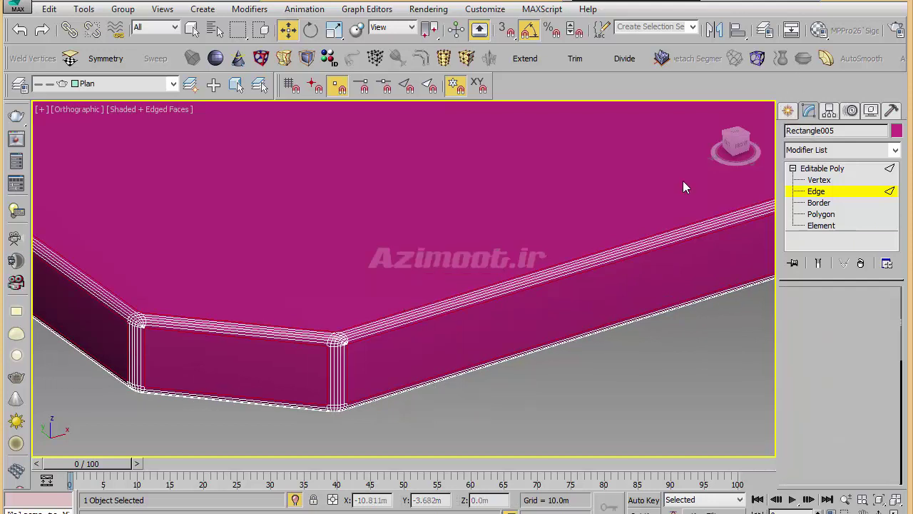
Add a Smooth modifier with Auto Smooth, view from Top, and exit isolation.
left_click(214, 58)
left_click(809, 314)
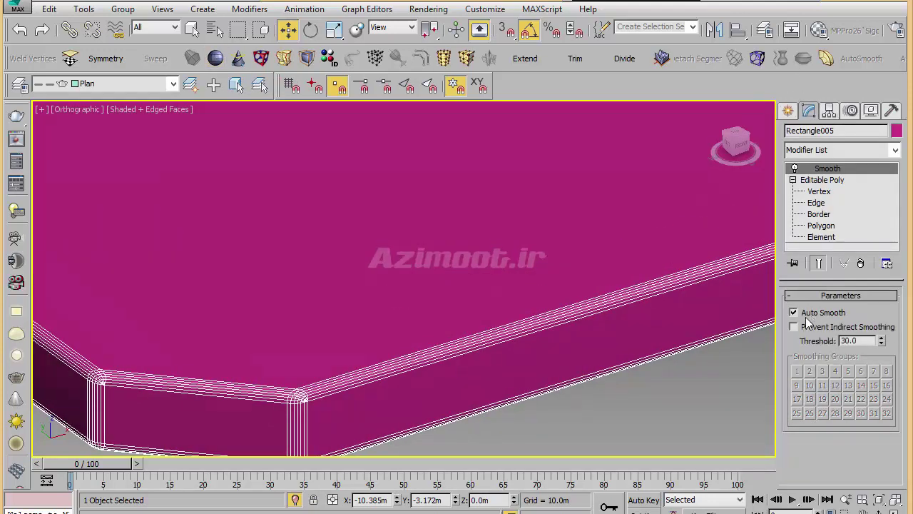
left_click(788, 110)
scroll(285, 347, "down", 2)
key("t")
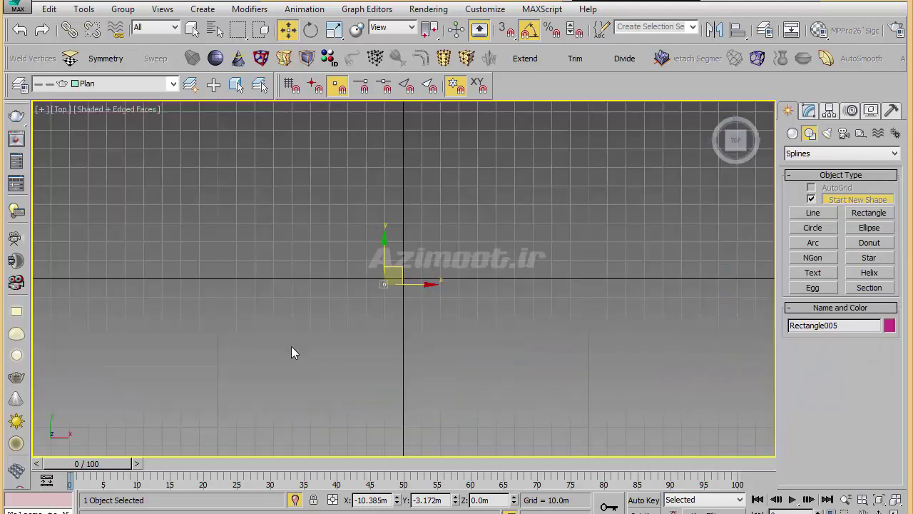
left_click(292, 502)
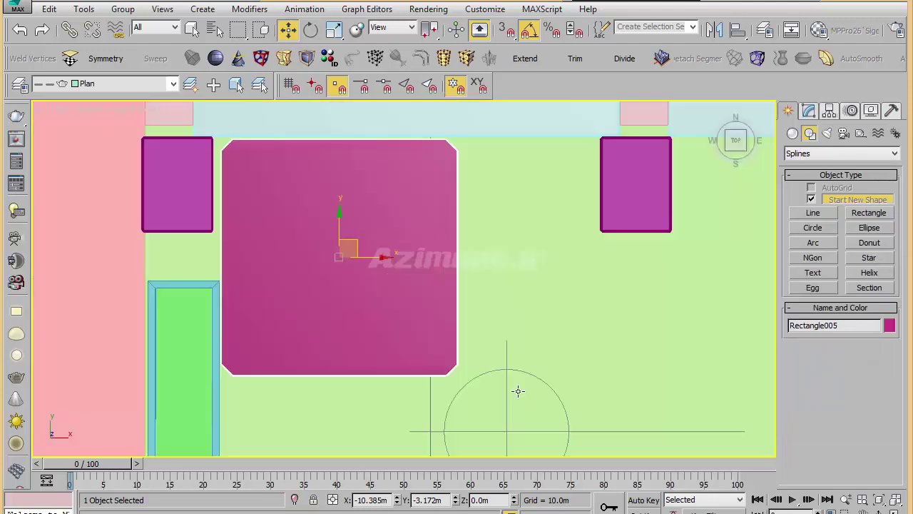
scroll(383, 243, "down", 2)
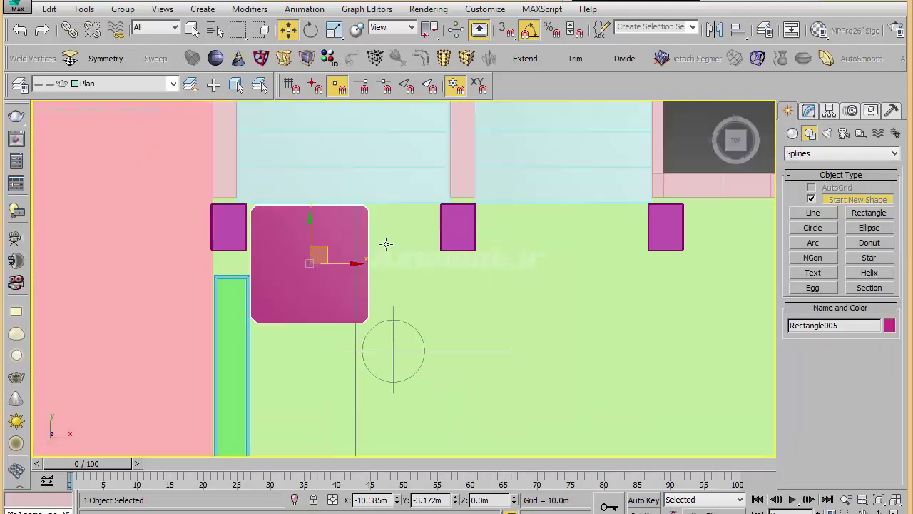
Open the Array dialog with preview on and set X spacing to 1.05m.
left_click(85, 9)
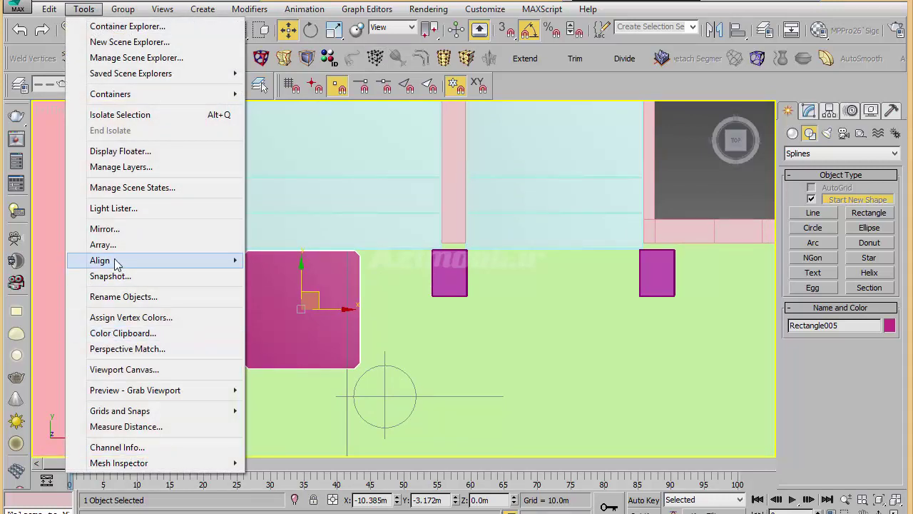
left_click(101, 245)
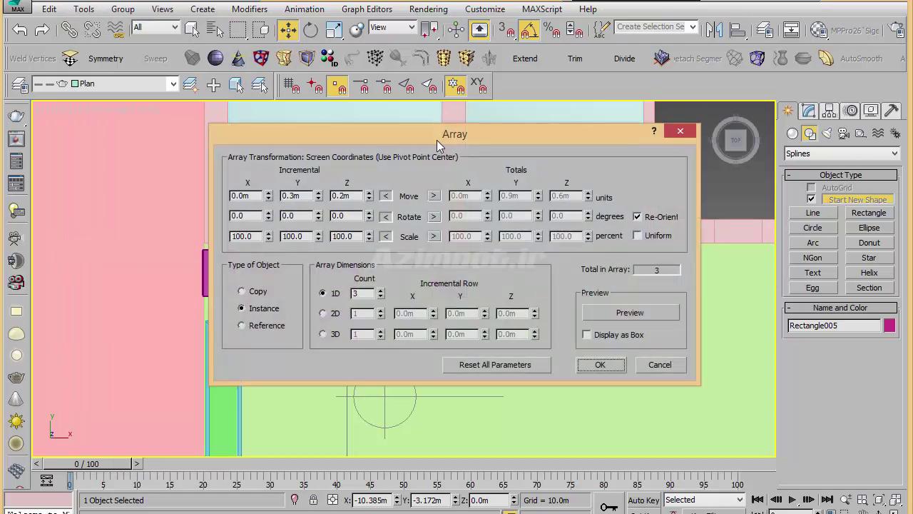
left_click_drag(437, 140, 339, 15)
left_click(533, 187)
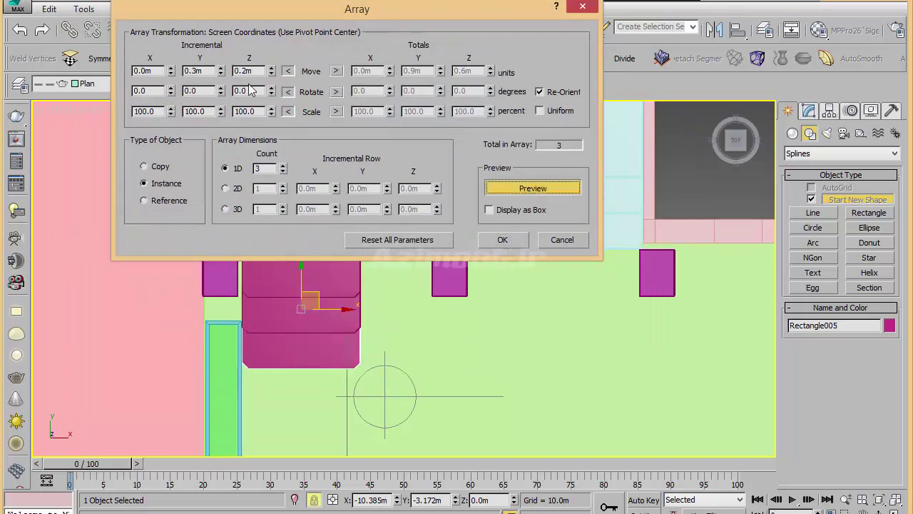
right_click(221, 72)
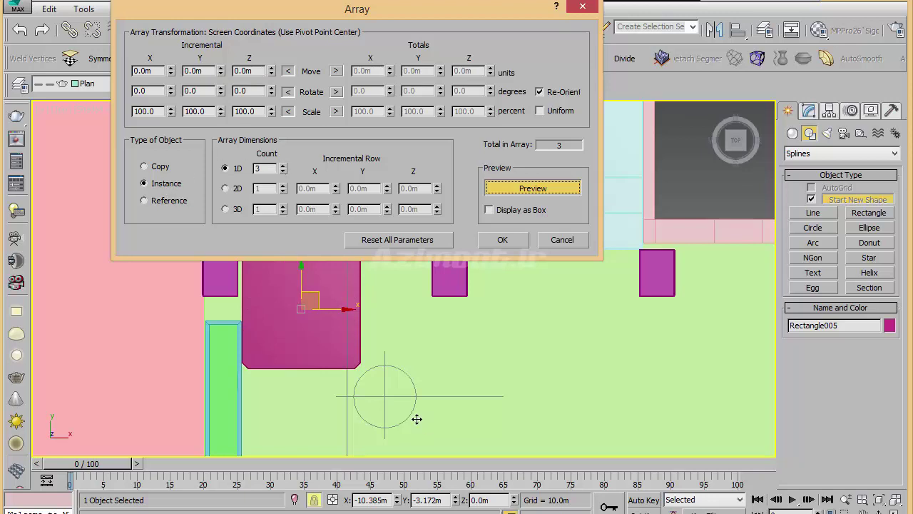
double_click(158, 72)
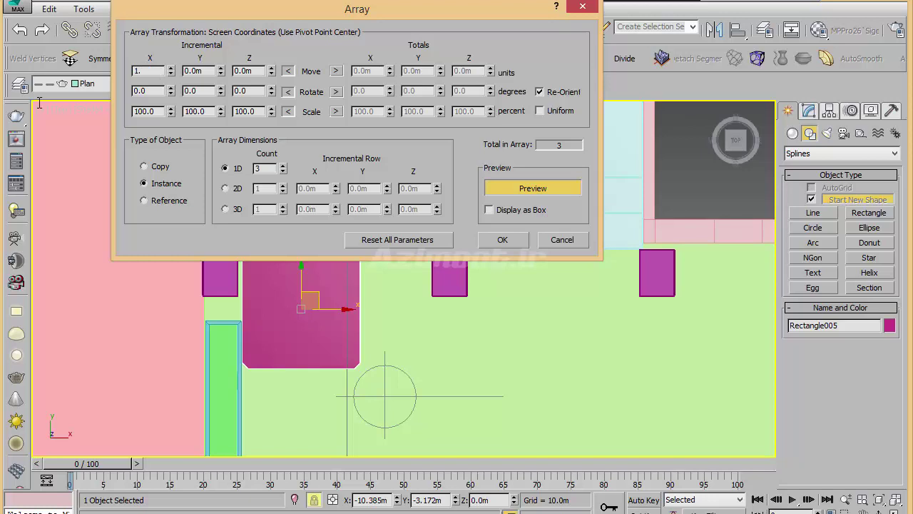
type("05m")
key("Return")
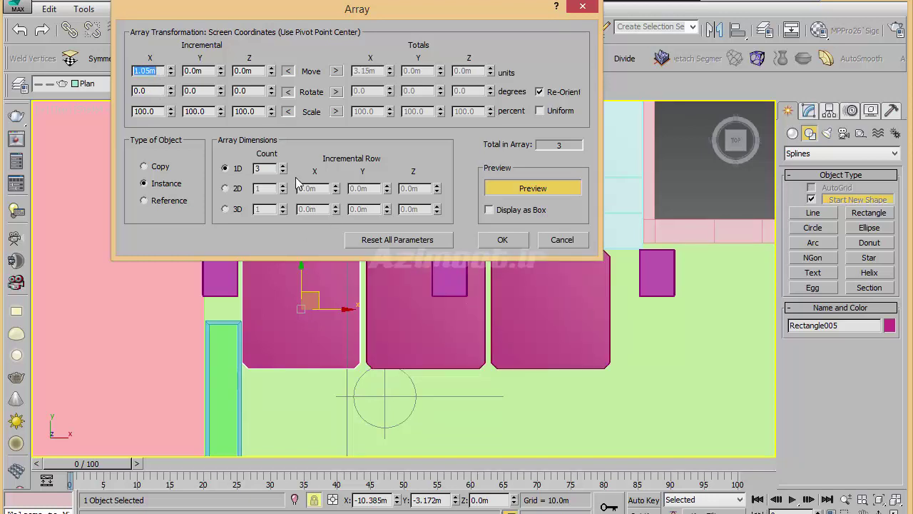
Set the array count to 13 tiles along X.
left_click_drag(283, 166, 283, 155)
scroll(275, 299, "down", 3)
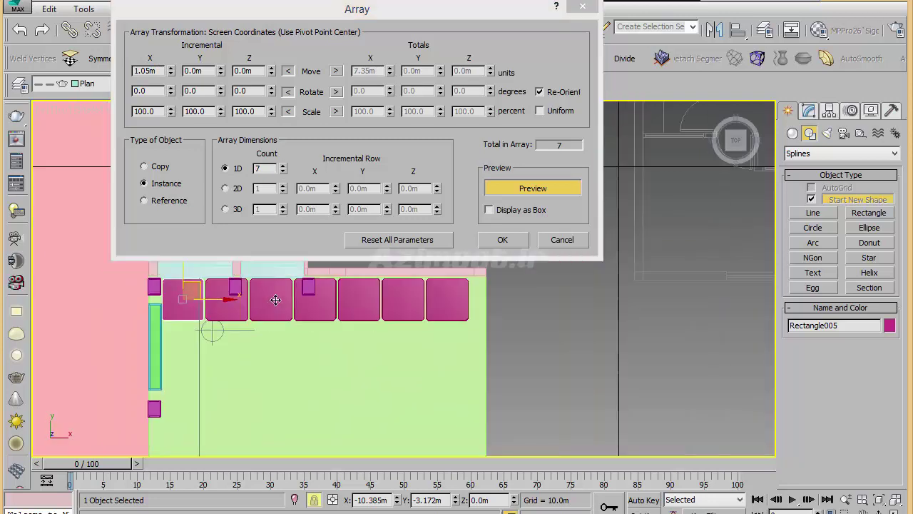
left_click_drag(283, 171, 284, 161)
mouse_move(431, 333)
middle_mouse_down()
mouse_move(367, 378)
mouse_move(405, 344)
middle_mouse_up()
left_click(283, 168)
middle_click_drag(247, 273, 256, 283)
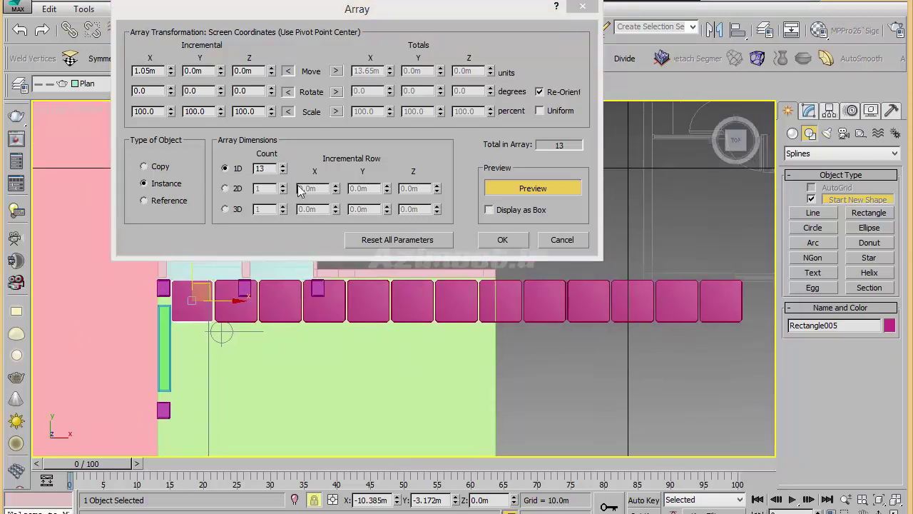
middle_click_drag(356, 397, 279, 295)
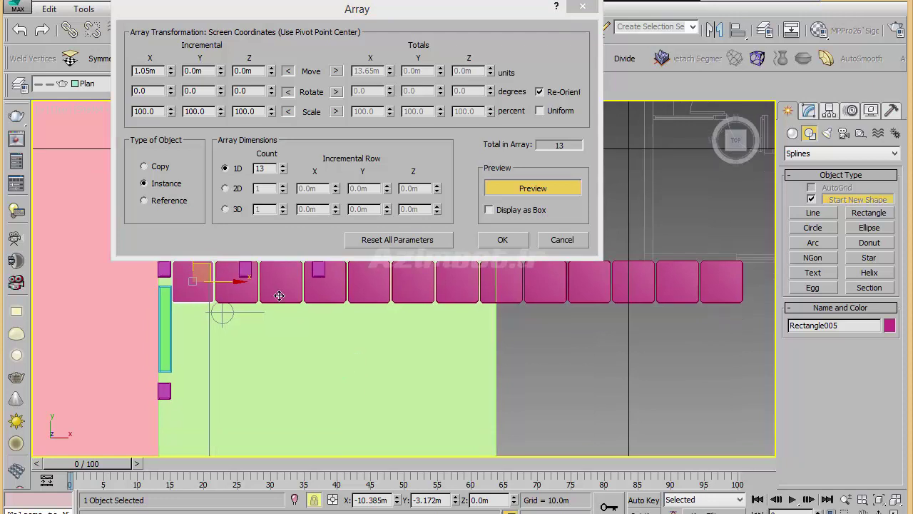
Switch the array to 2D with 5 rows in front of the building.
left_click(225, 189)
left_click(281, 185)
left_click(282, 185)
left_click(282, 185)
left_click(281, 185)
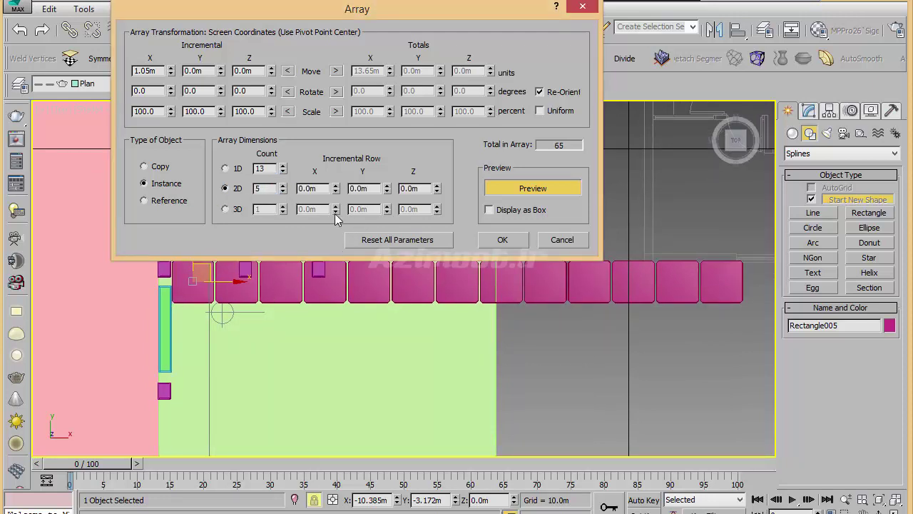
middle_click_drag(242, 302, 250, 424)
scroll(242, 334, "up", 2)
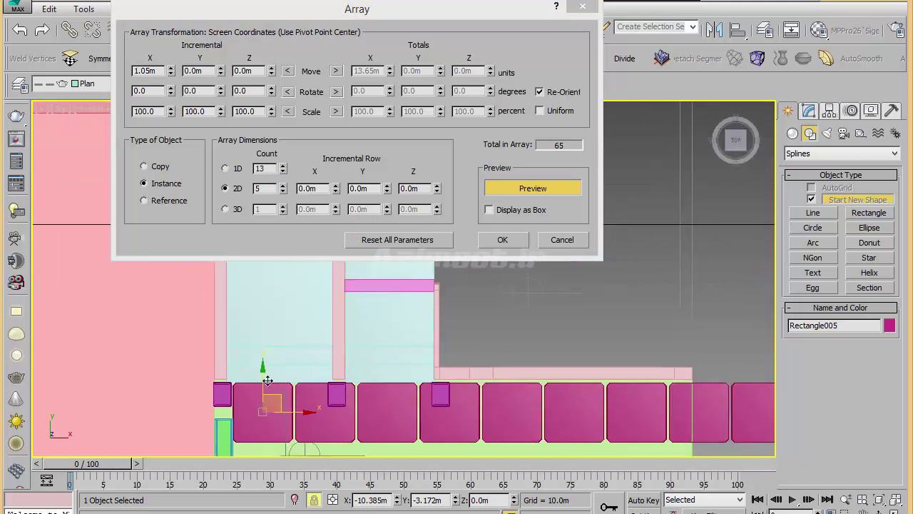
left_click(359, 203)
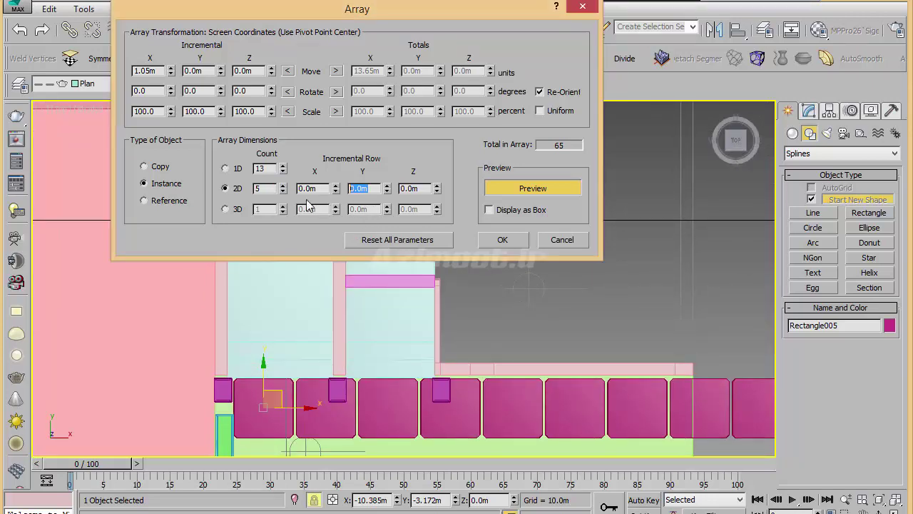
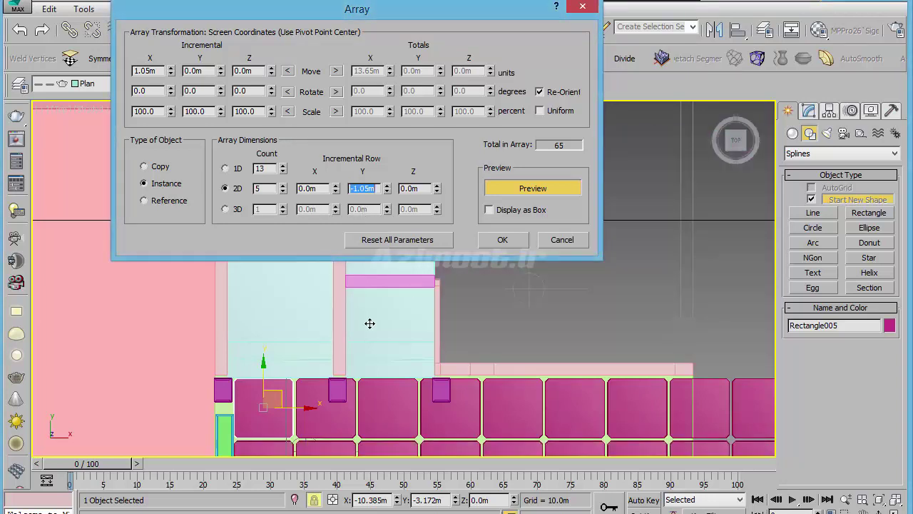
Create the 13 by 5 tile array as independent copies rather than instances.
scroll(369, 322, "up", 2)
scroll(315, 332, "up", 2)
scroll(314, 332, "up", 2)
scroll(318, 333, "up", 2)
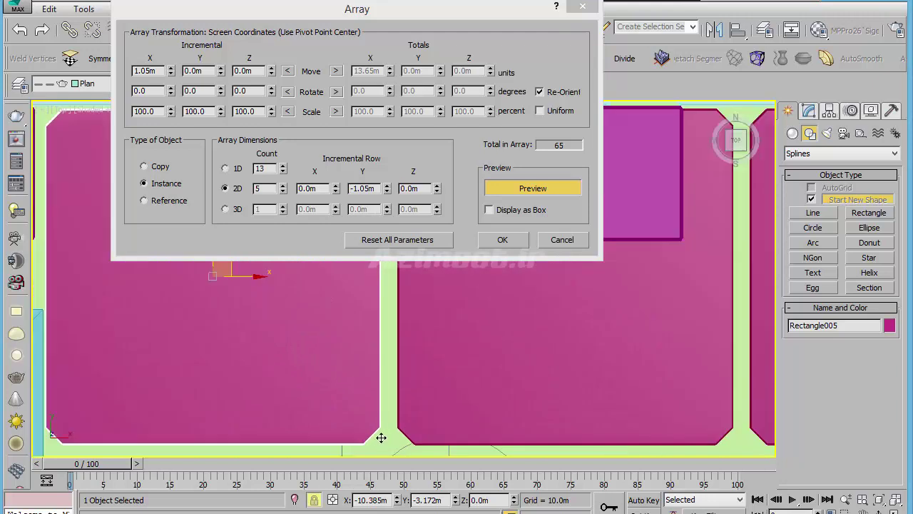
scroll(320, 334, "up", 2)
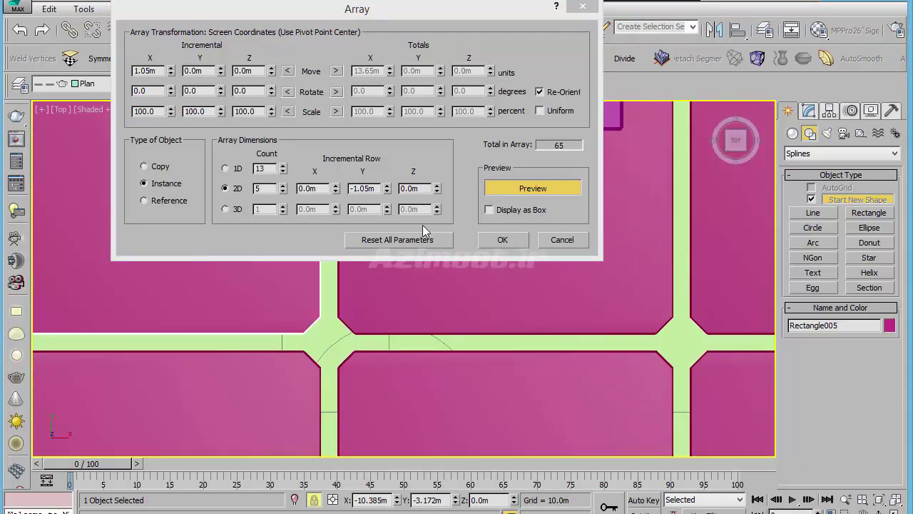
left_click(159, 168)
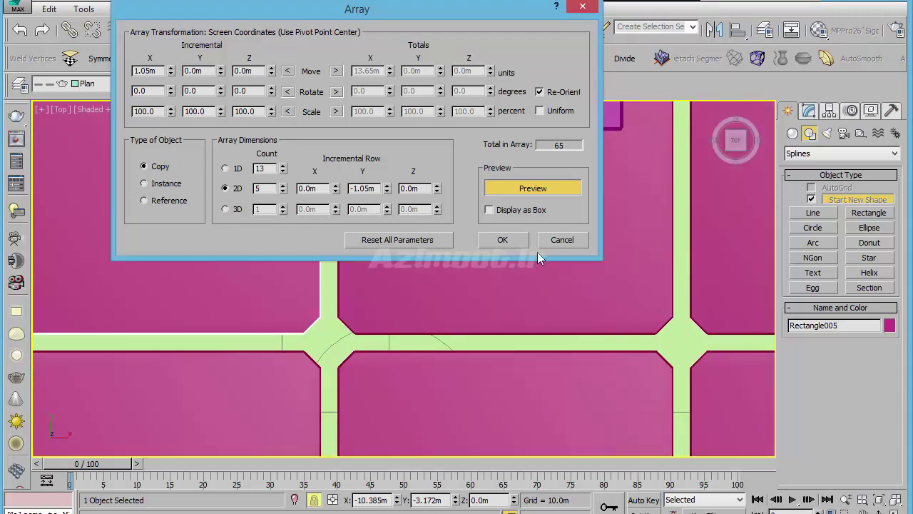
left_click(504, 241)
Select all tiles similar to this one and isolate them in the viewport.
scroll(345, 239, "down", 3)
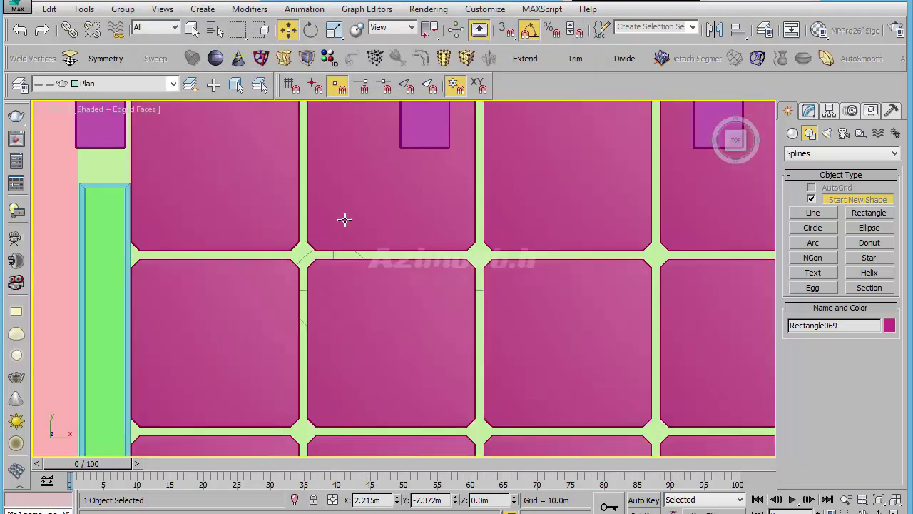
scroll(378, 279, "down", 3)
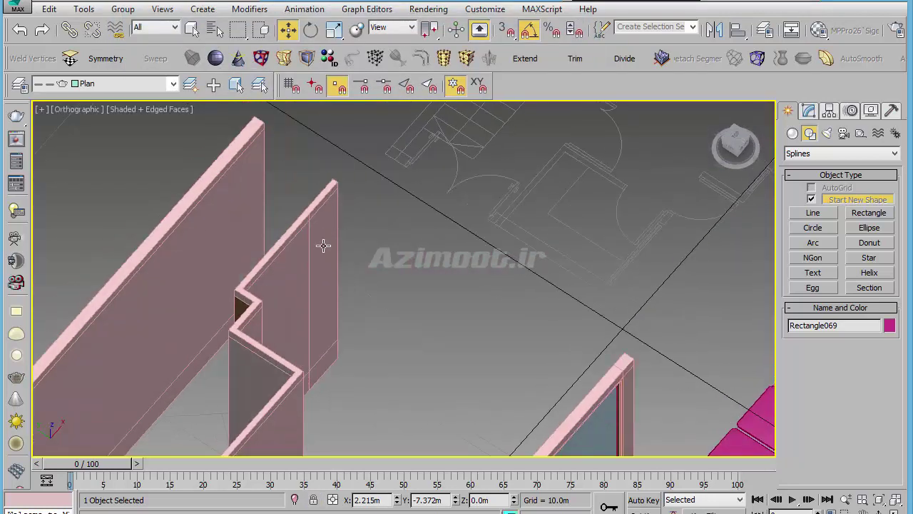
scroll(322, 244, "down", 5)
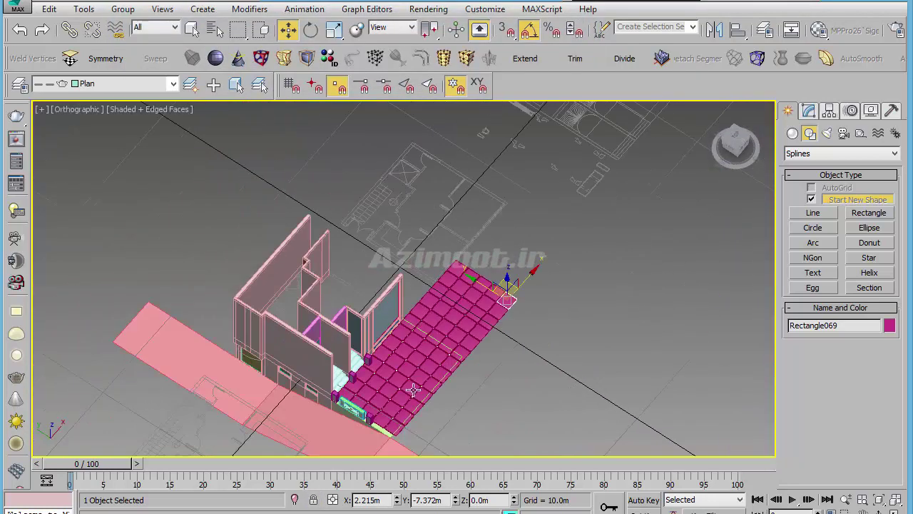
right_click(568, 264)
left_click(602, 336)
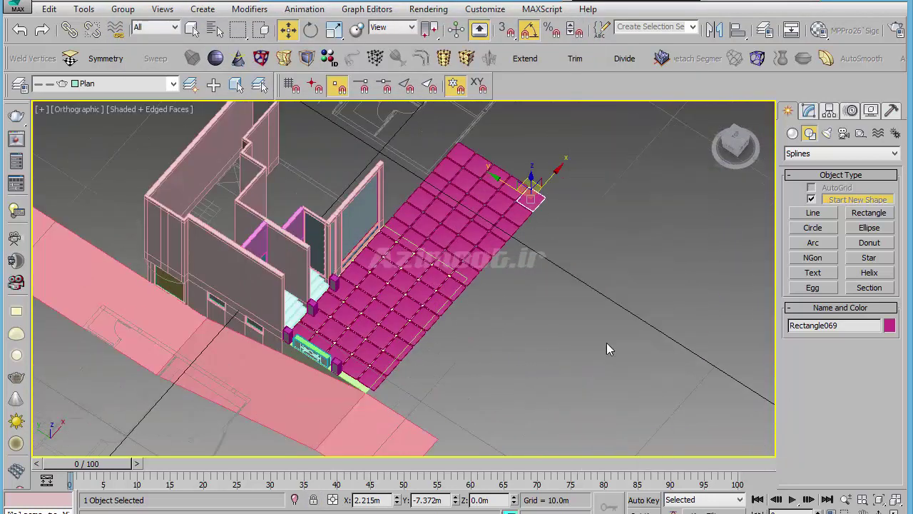
key("alt+q")
middle_click_drag(471, 299, 539, 293, "alt")
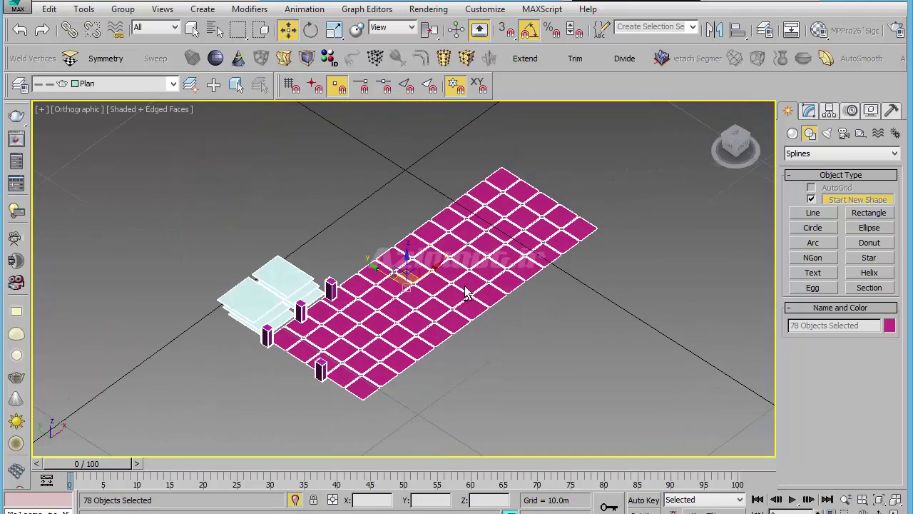
scroll(318, 278, "up", 4)
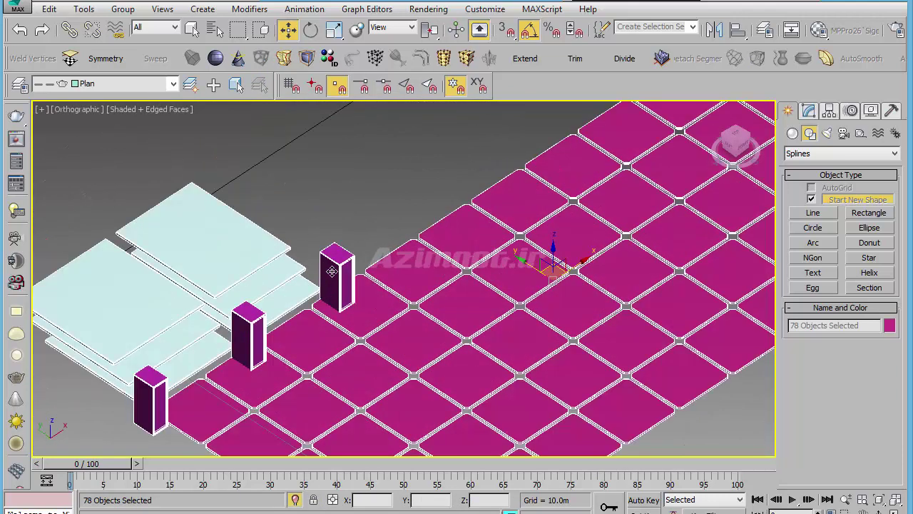
scroll(325, 268, "up", 1)
Box-select all 65 tiles of the grid in Top view.
left_click(322, 259)
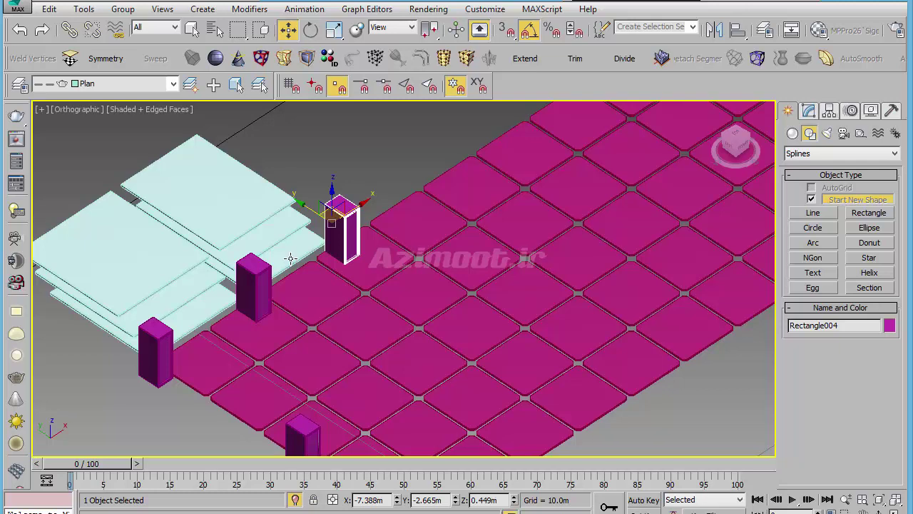
left_click(290, 258, "ctrl")
scroll(504, 193, "down", 5)
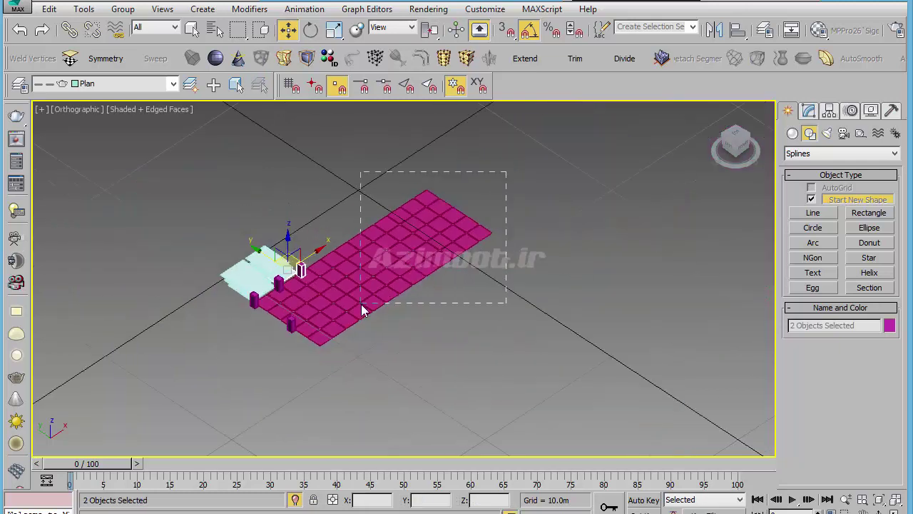
left_click_drag(361, 304, 386, 325, "ctrl")
key("t")
scroll(514, 293, "down", 3)
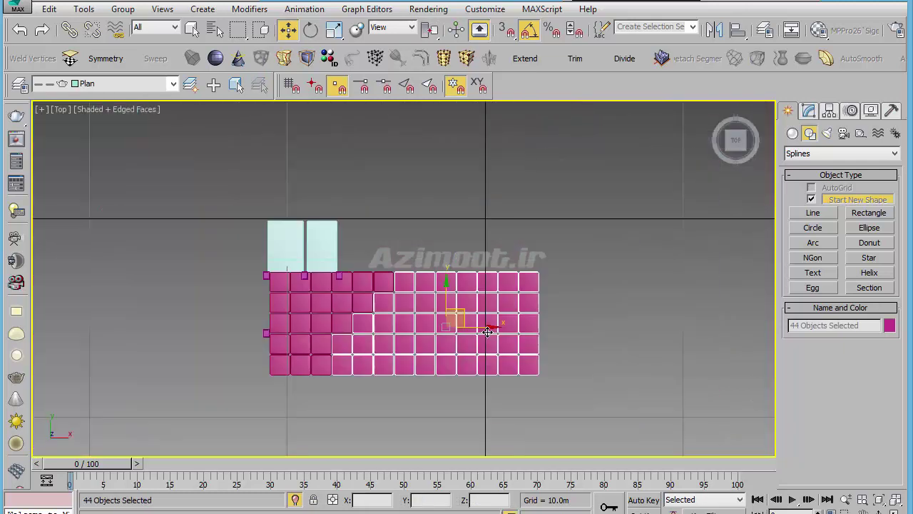
left_click(528, 283)
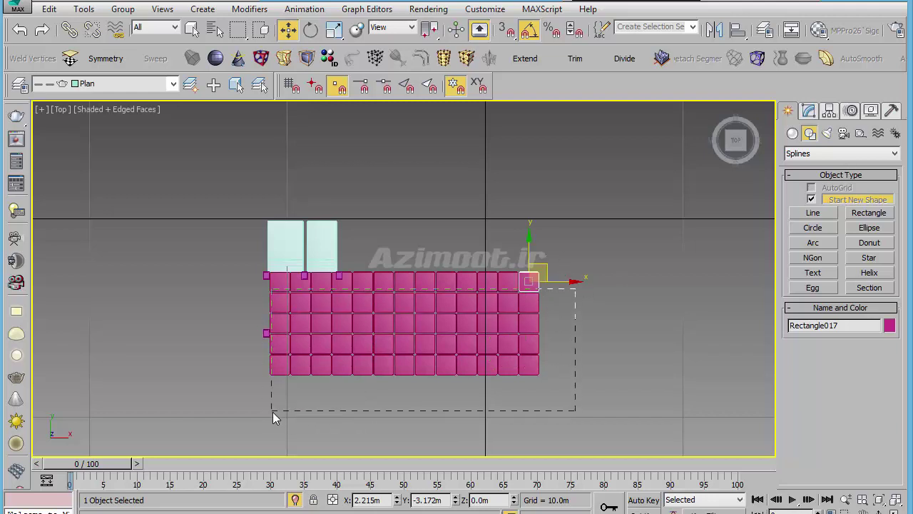
left_click_drag(273, 412, 272, 411)
Convert the top-right tile, Rectangle017, to an Editable Poly.
key("z")
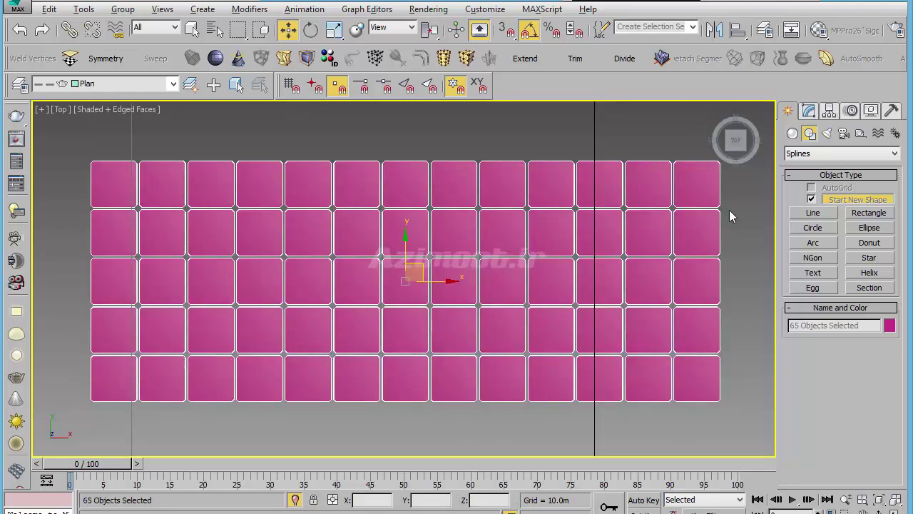
left_click(713, 189)
left_click(809, 111)
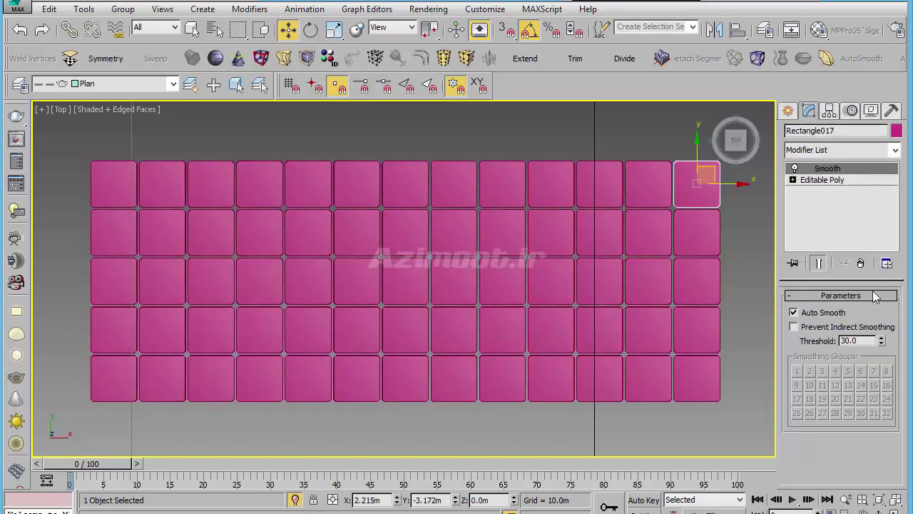
right_click(724, 217)
left_click(671, 368)
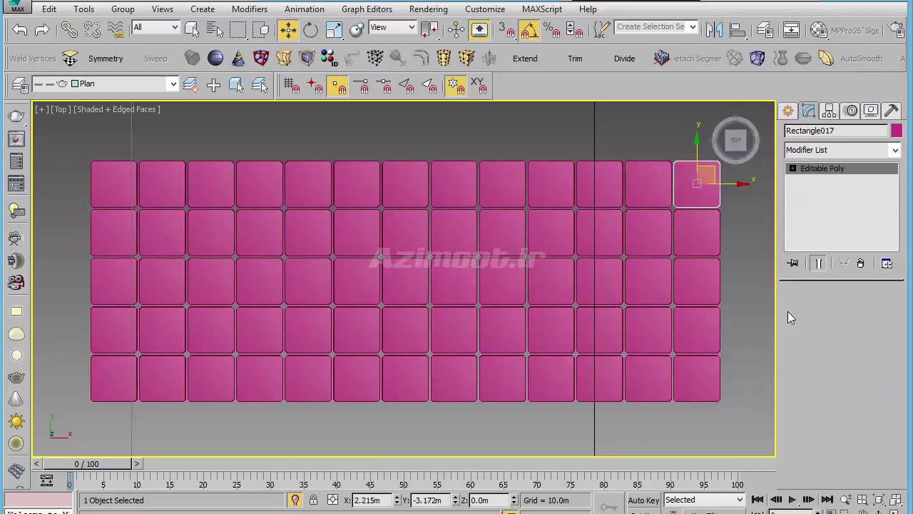
Attach every other Rectangle tile to Rectangle017 using the Attach List.
left_click(810, 311)
left_click(808, 429)
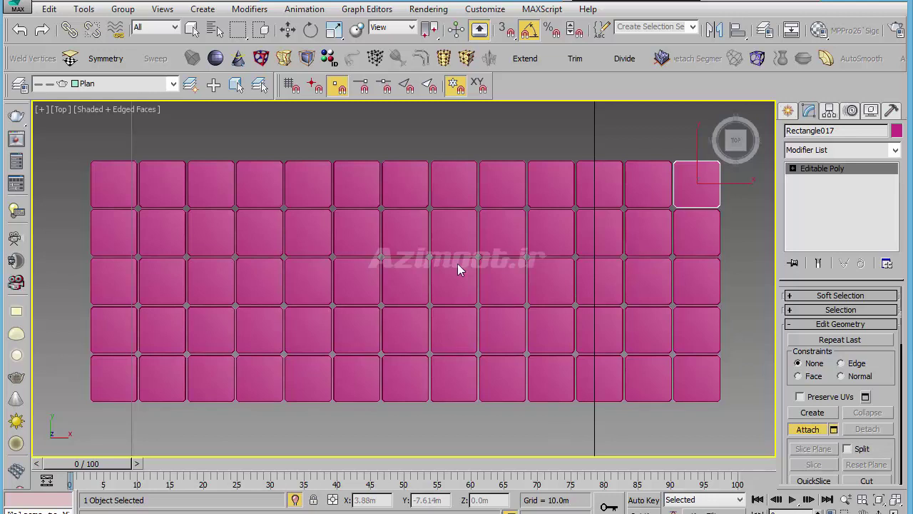
key("h")
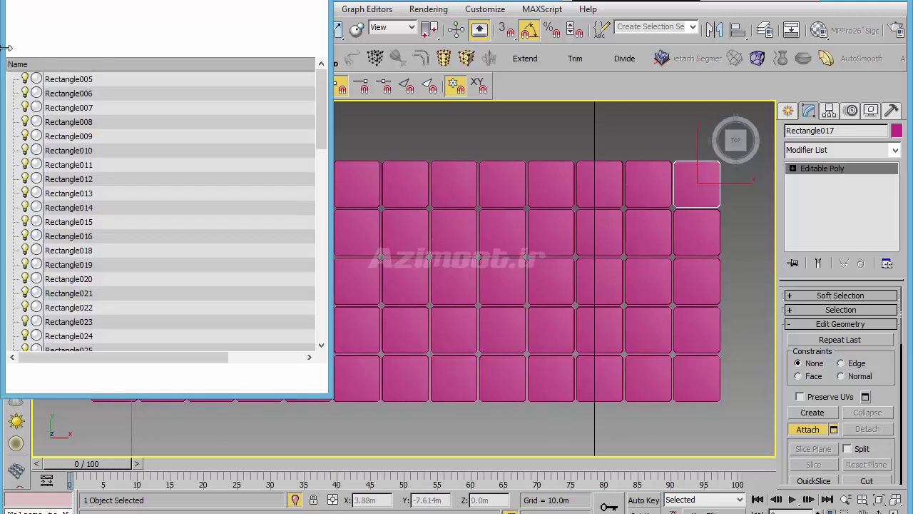
left_click(100, 80)
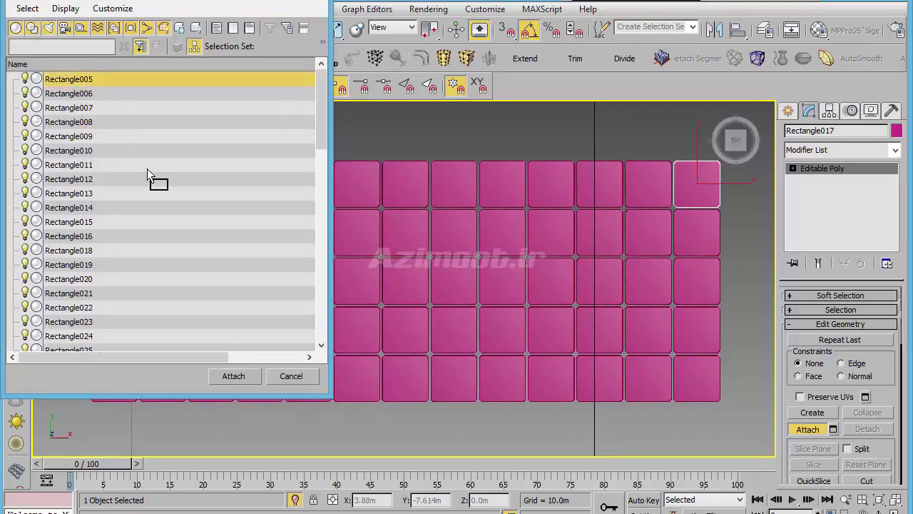
left_click(216, 338, "shift")
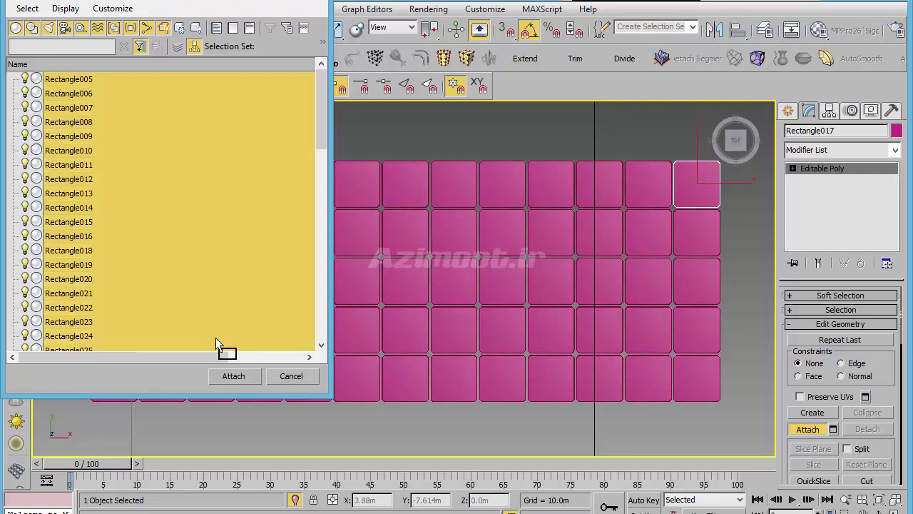
left_click(234, 376)
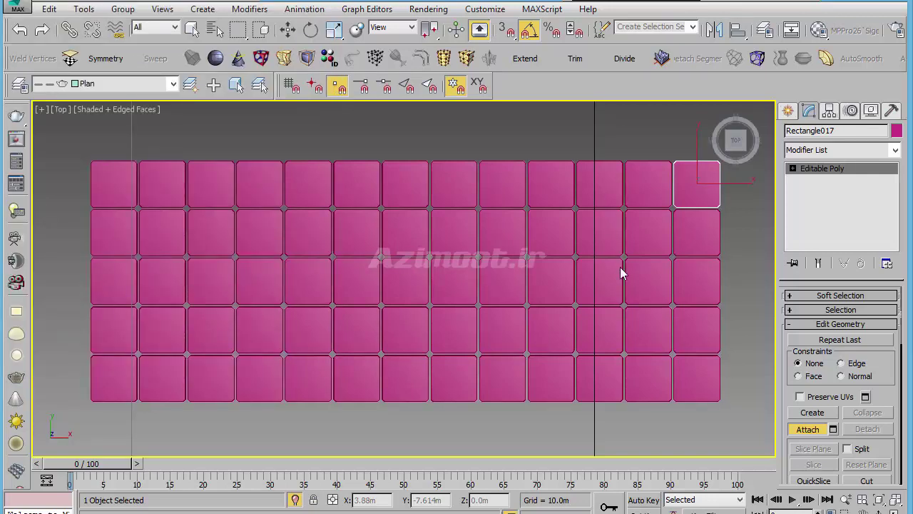
Select the tile grid and green ground plane together and isolate them.
left_click(788, 111)
key("w")
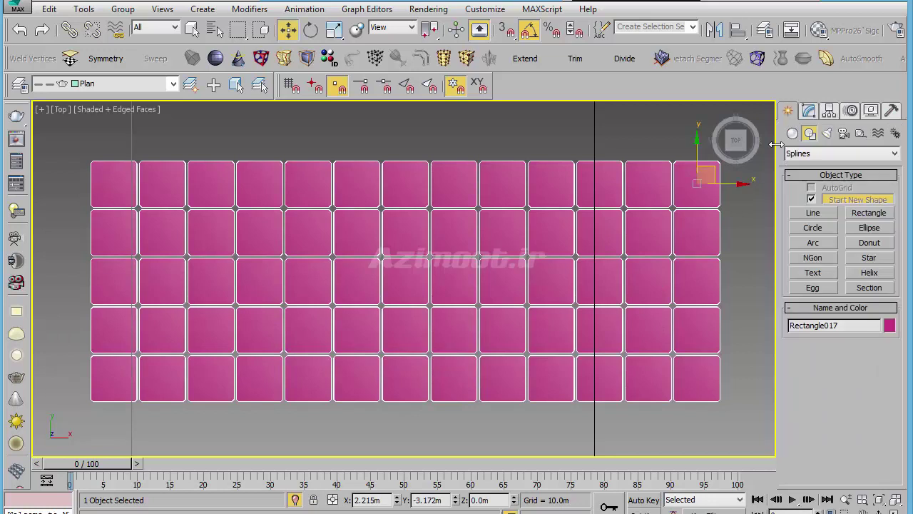
scroll(434, 407, "down", 3)
mouse_move(434, 408)
middle_mouse_down("alt")
mouse_move(505, 326)
mouse_move(252, 412)
middle_mouse_up("alt")
left_click(110, 368)
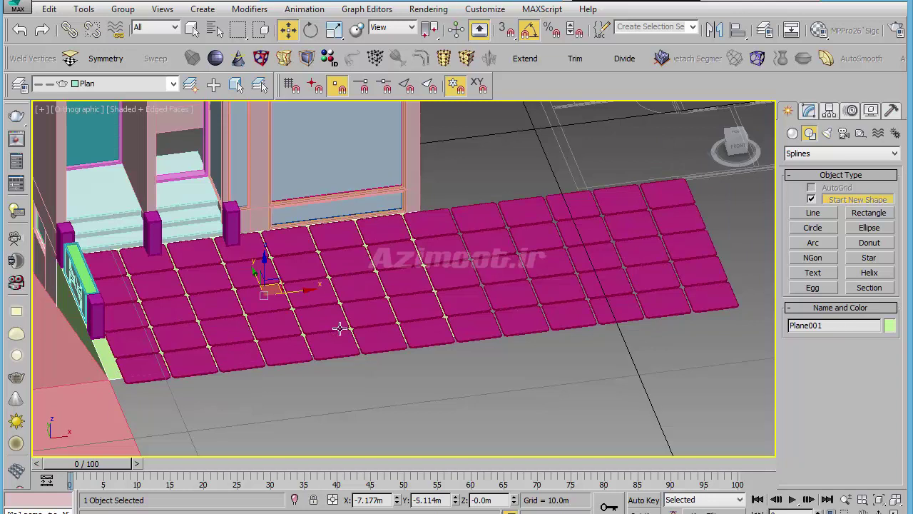
scroll(195, 356, "up", 2)
scroll(242, 374, "up", 2)
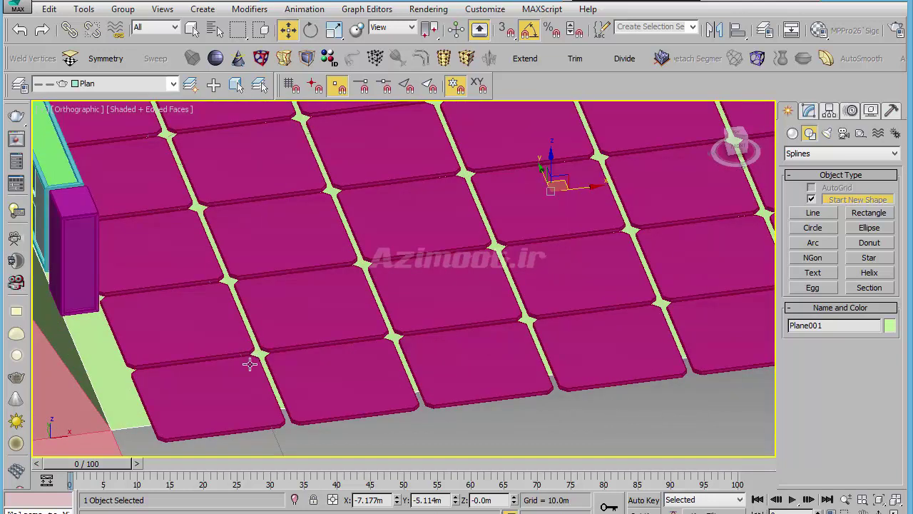
scroll(252, 362, "up", 3)
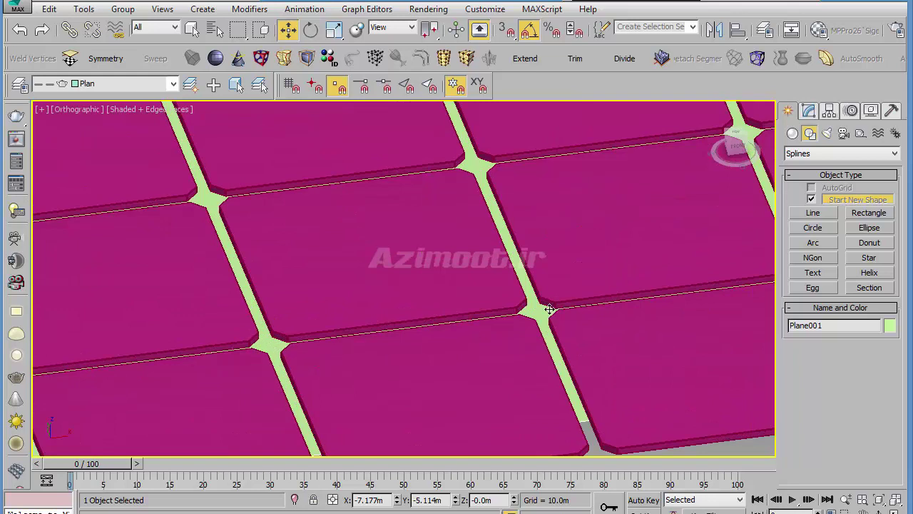
scroll(540, 309, "down", 3)
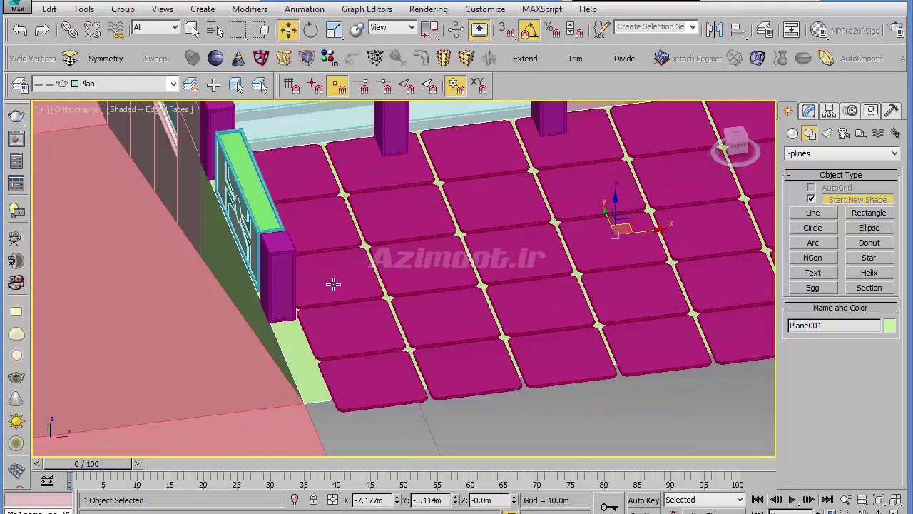
mouse_move(511, 371)
middle_mouse_down()
mouse_move(426, 357)
mouse_move(403, 370)
middle_mouse_up()
left_click(573, 235, "ctrl")
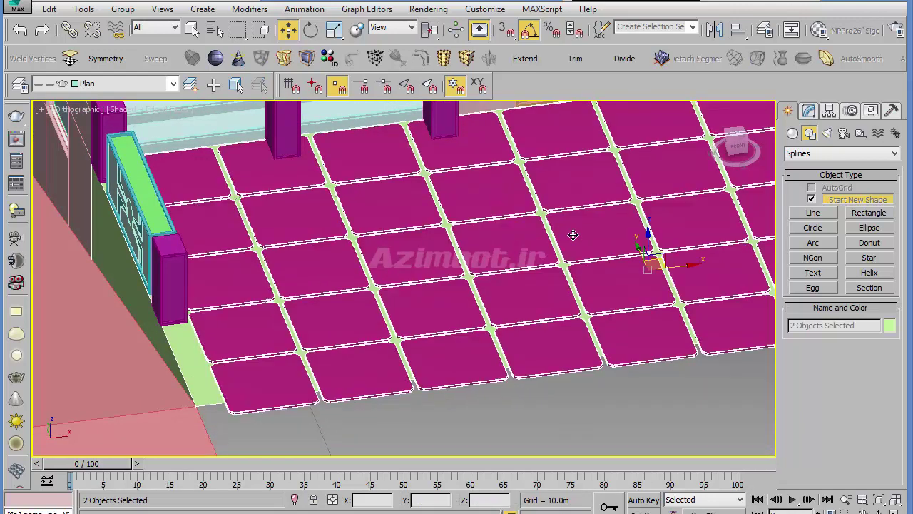
key("alt+q")
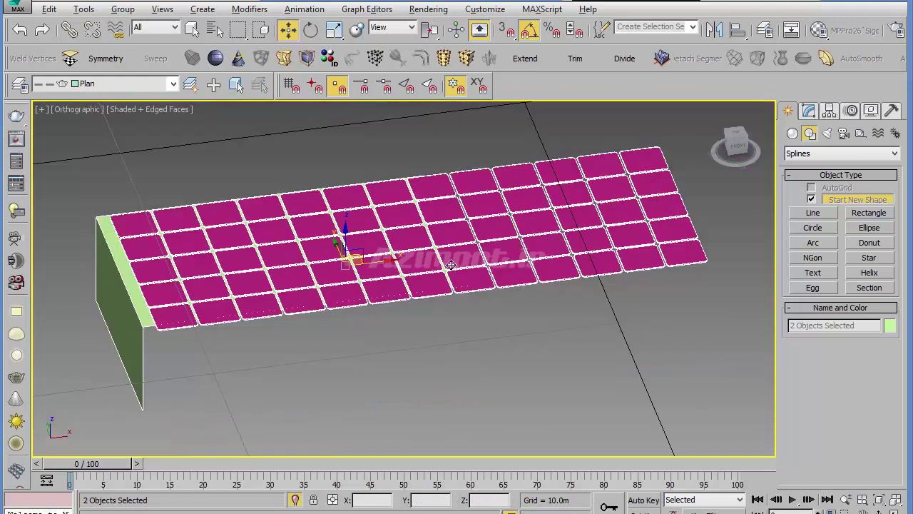
Clone the magenta tile grid as a Copy.
middle_click_drag(284, 368, 243, 366, "alt")
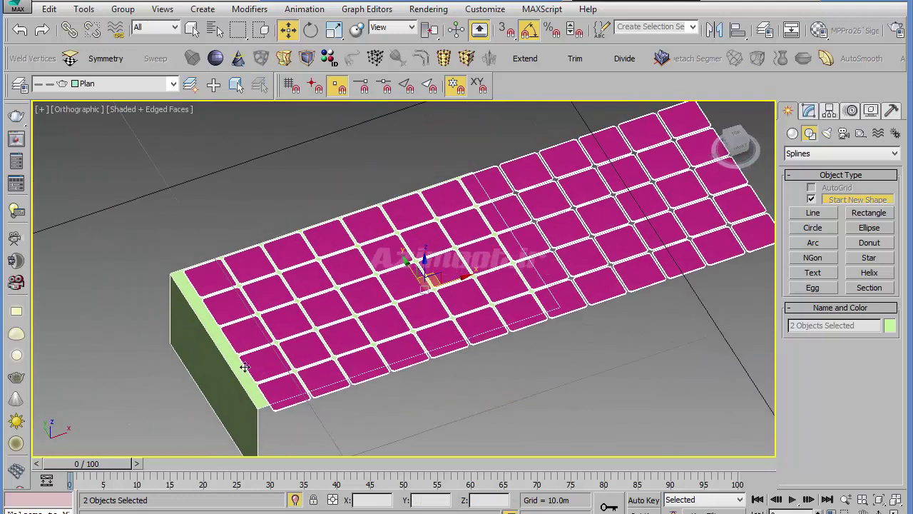
left_click(244, 368, "alt")
left_click(572, 247)
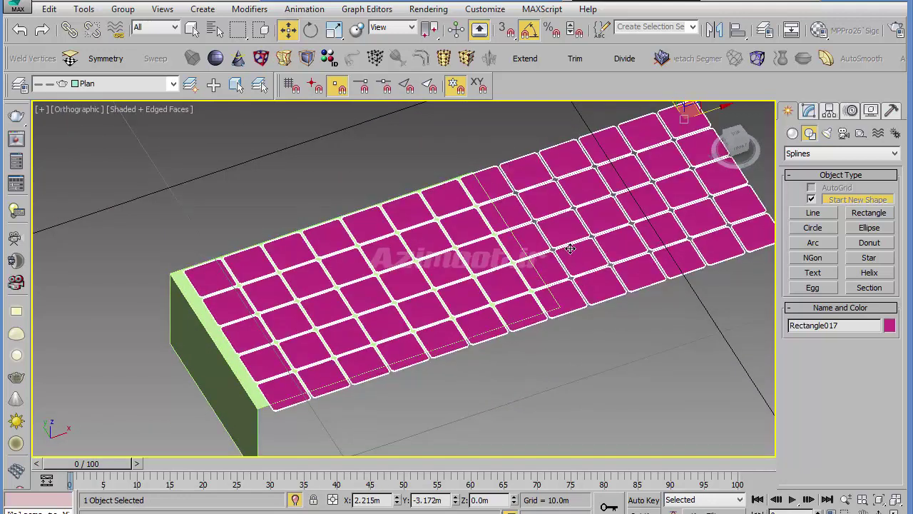
key("ctrl+v")
left_click(415, 315)
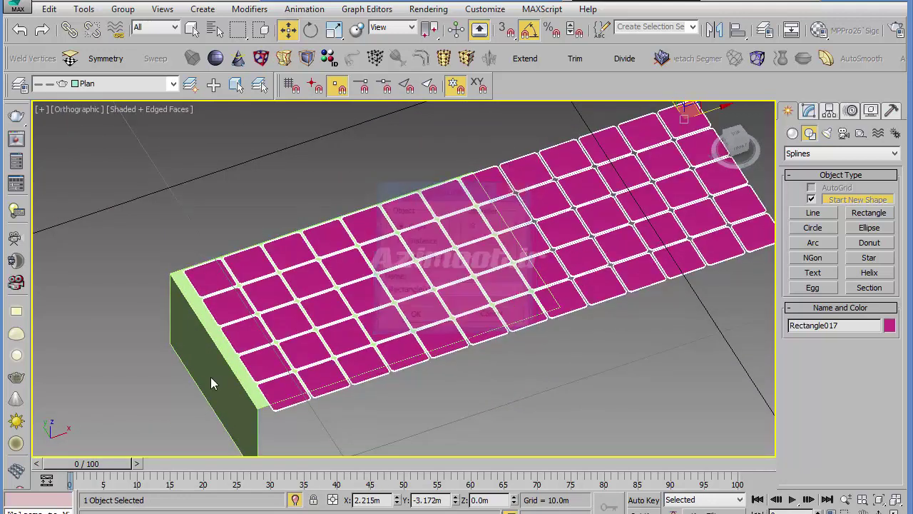
Scale the copied tiles up on Z into thick blocks and lower them slightly.
scroll(241, 370, "down", 2)
key("r")
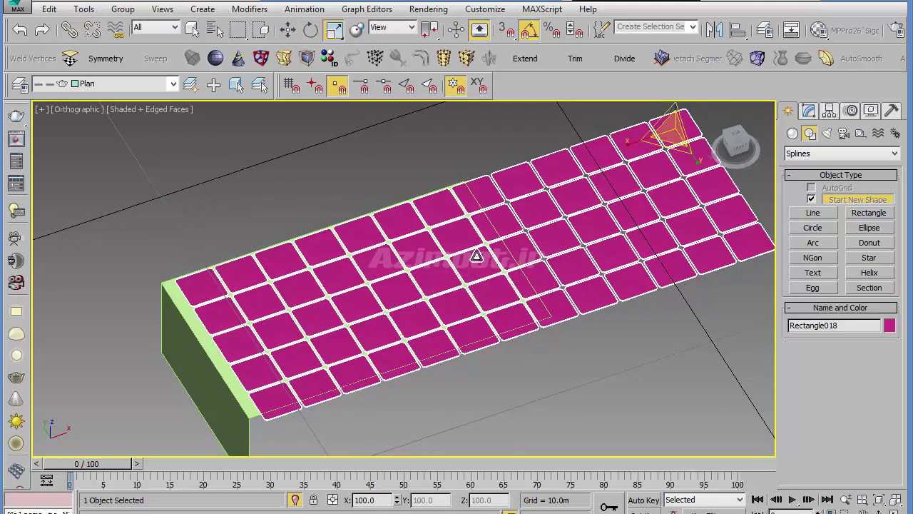
scroll(614, 196, "up", 2)
left_click_drag(614, 196, 606, 80)
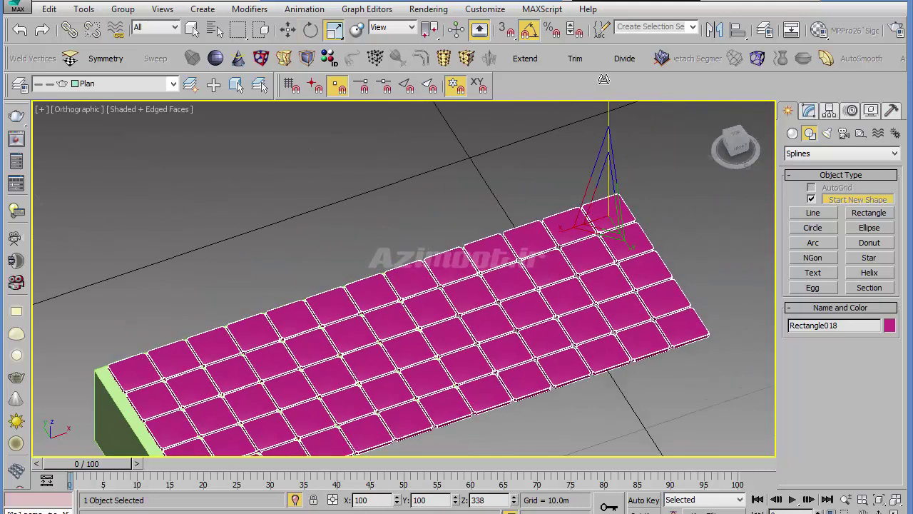
scroll(334, 383, "down", 2)
scroll(417, 184, "up", 1)
key("w")
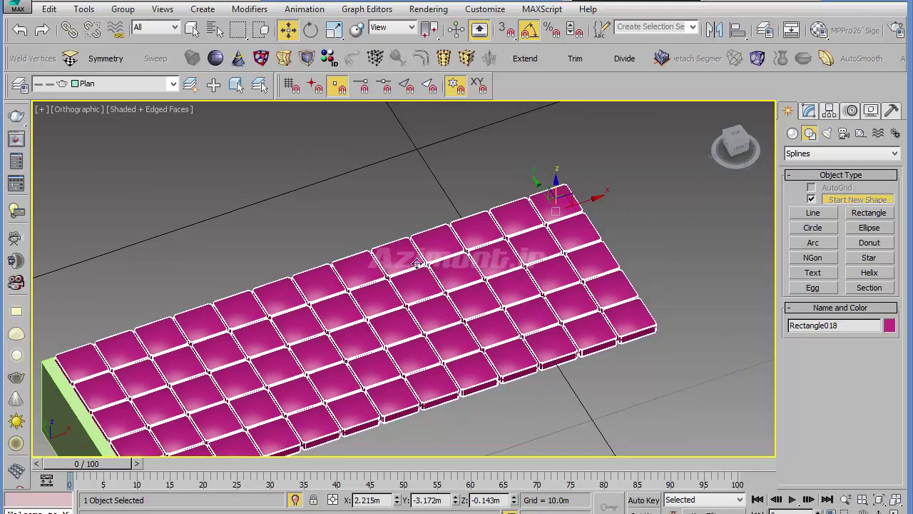
middle_click_drag(181, 356, 112, 417)
left_click(152, 395)
middle_click_drag(432, 334, 354, 391)
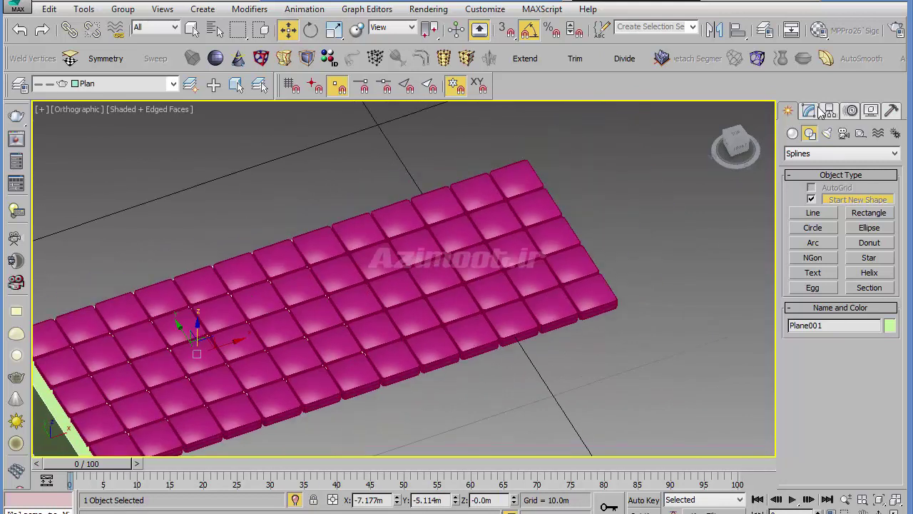
middle_click_drag(463, 417, 759, 115, "alt")
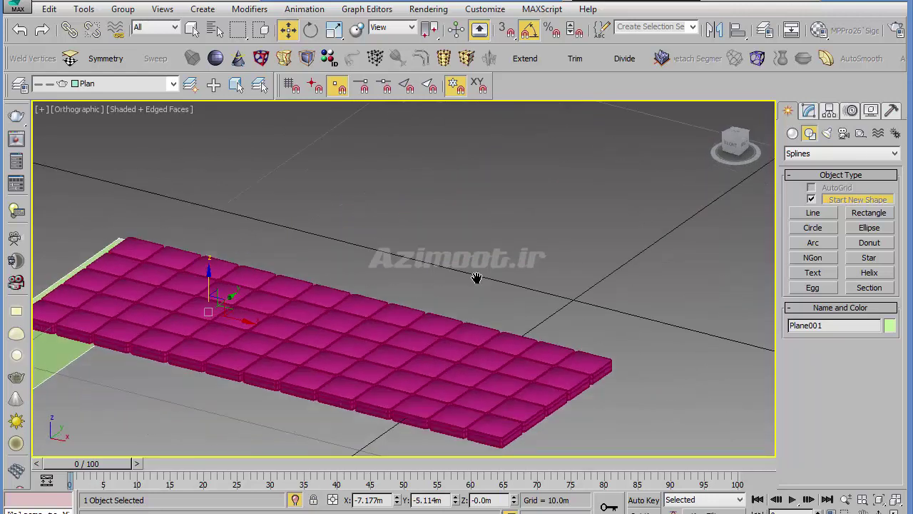
At Edge level, select edges along the plate's lower border and right end.
left_click(808, 111)
left_click(816, 191)
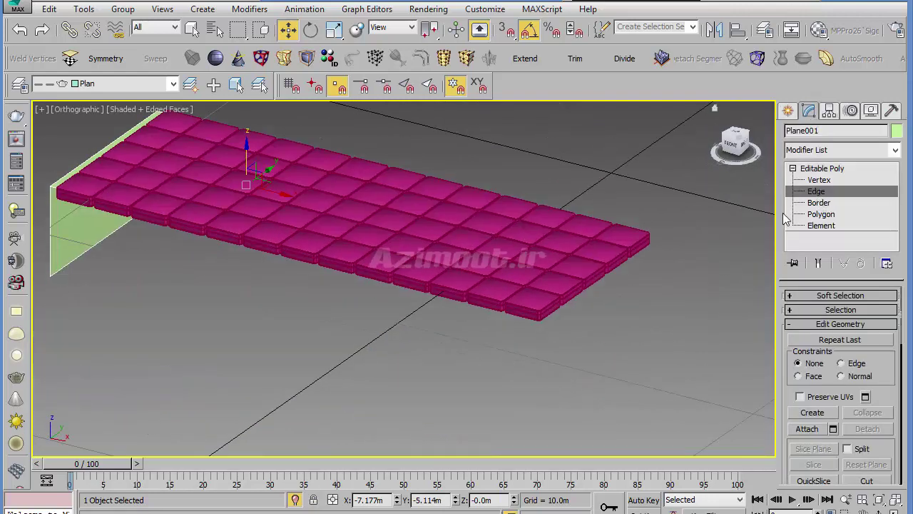
middle_click_drag(456, 336, 314, 298, "alt")
scroll(164, 227, "up", 4)
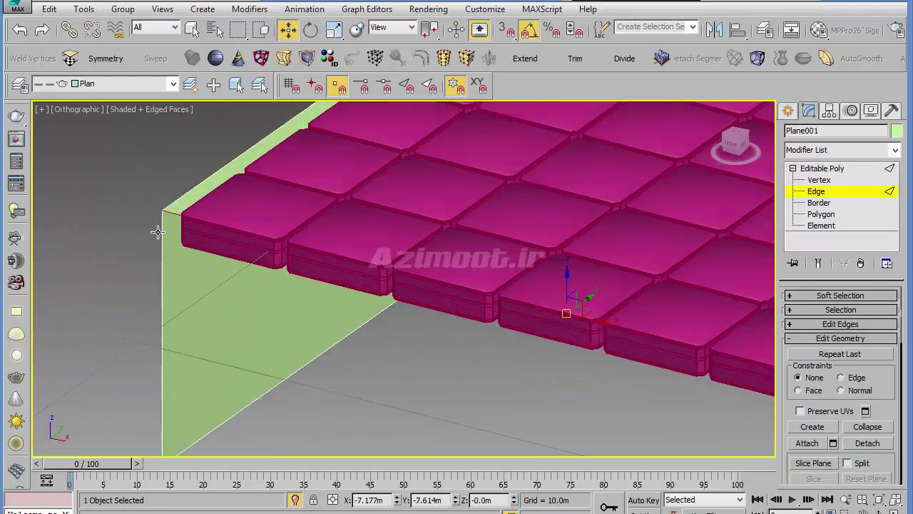
scroll(167, 249, "down", 2)
left_click(276, 287)
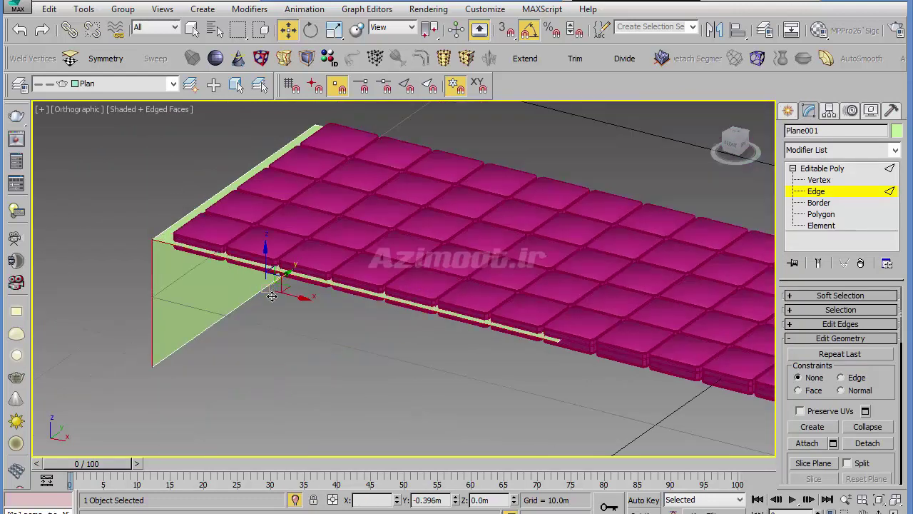
scroll(585, 368, "up", 5)
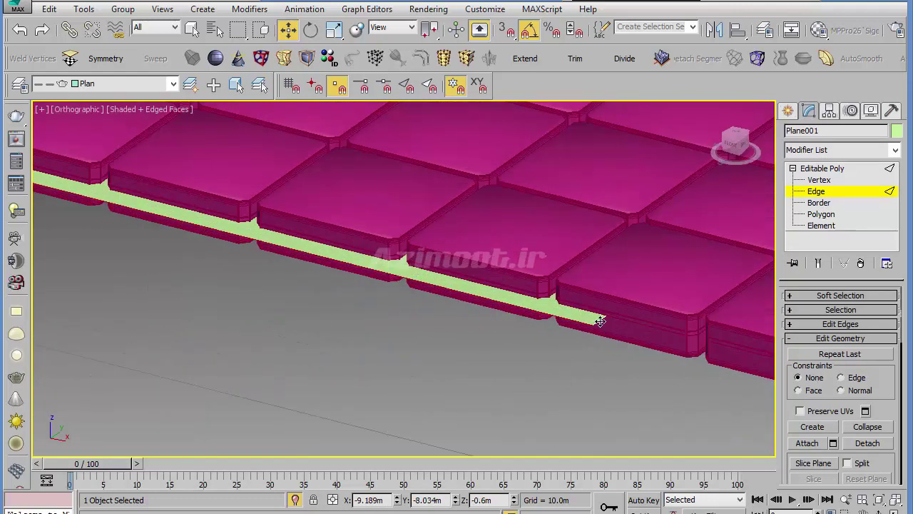
scroll(333, 338, "down", 6)
left_click(493, 328)
middle_click_drag(278, 344, 407, 380, "alt")
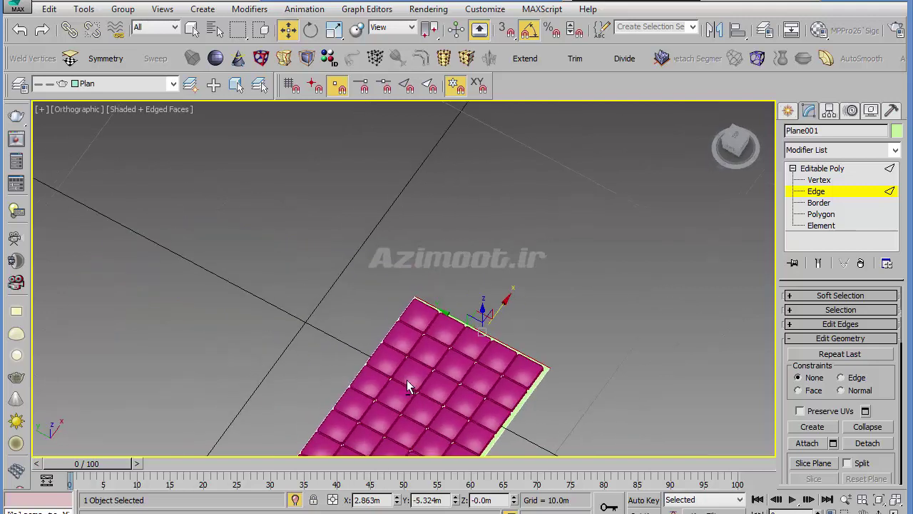
Select all polygons at Polygon level and detach them as a new object.
left_click(820, 214)
key("ctrl+a")
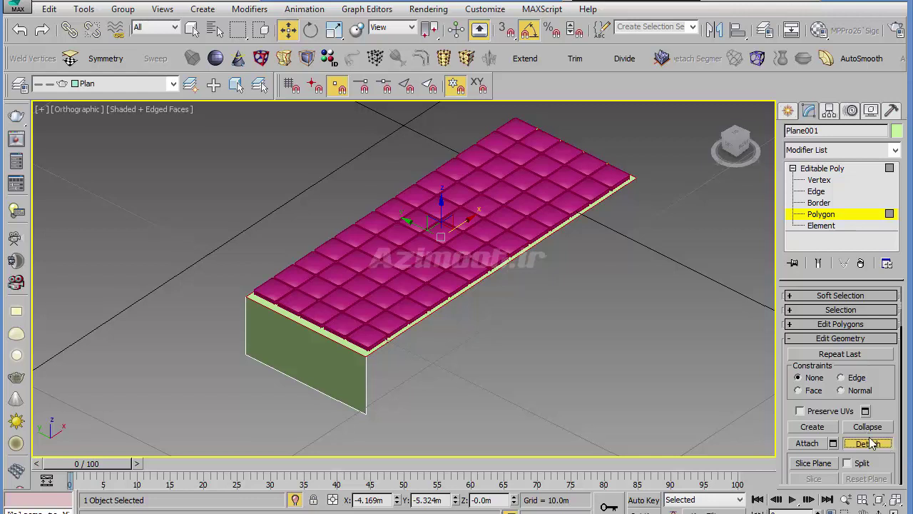
left_click(871, 443)
left_click(510, 270)
Select the detached tile object Rectangle018 on its own.
left_click(788, 111)
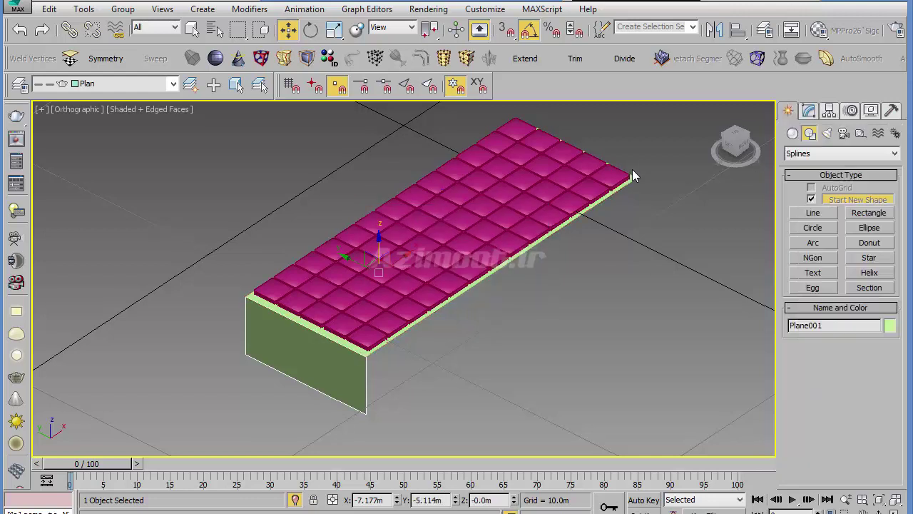
scroll(588, 230, "up", 3)
left_click(584, 252)
scroll(480, 333, "down", 4)
scroll(303, 408, "up", 3)
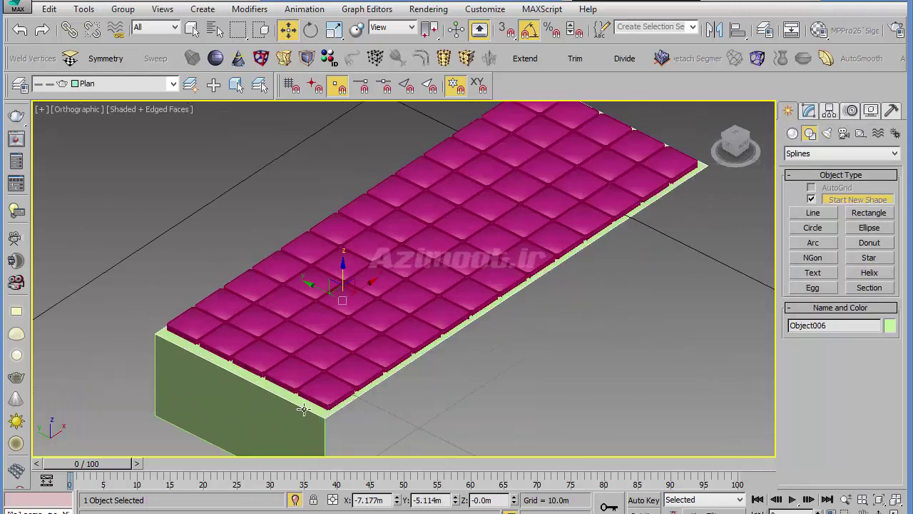
scroll(298, 372, "up", 3)
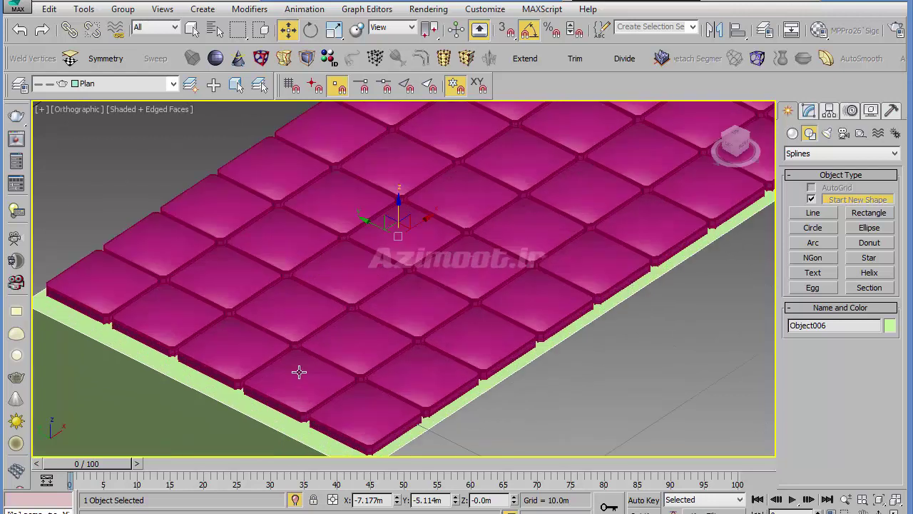
middle_click_drag(330, 453, 318, 335)
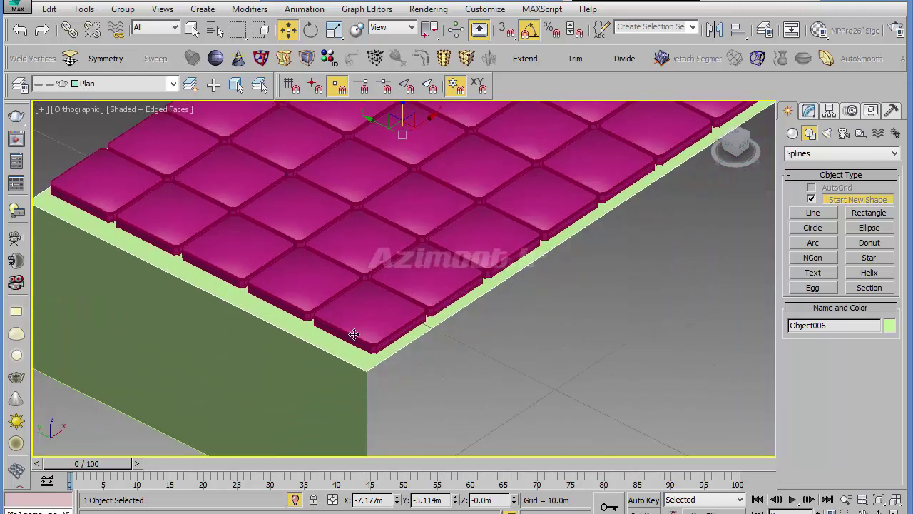
scroll(369, 322, "up", 2)
left_click(375, 333, "ctrl")
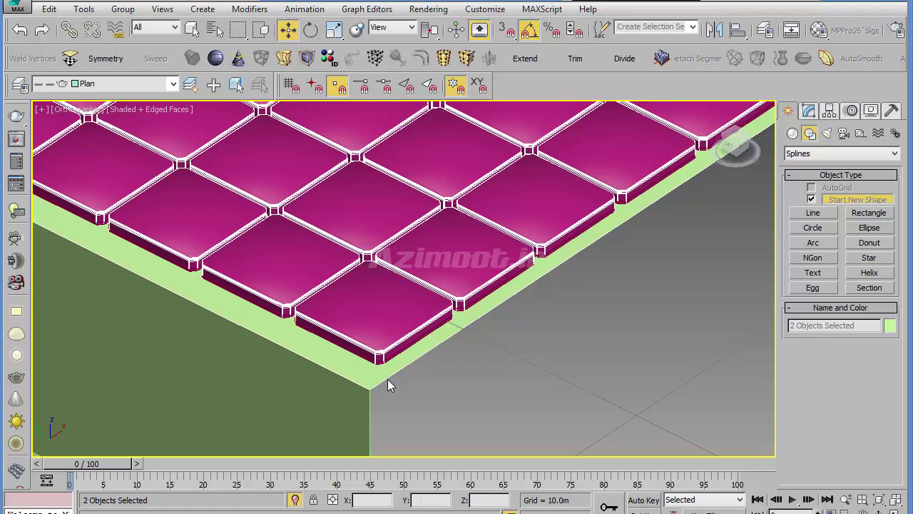
key("z")
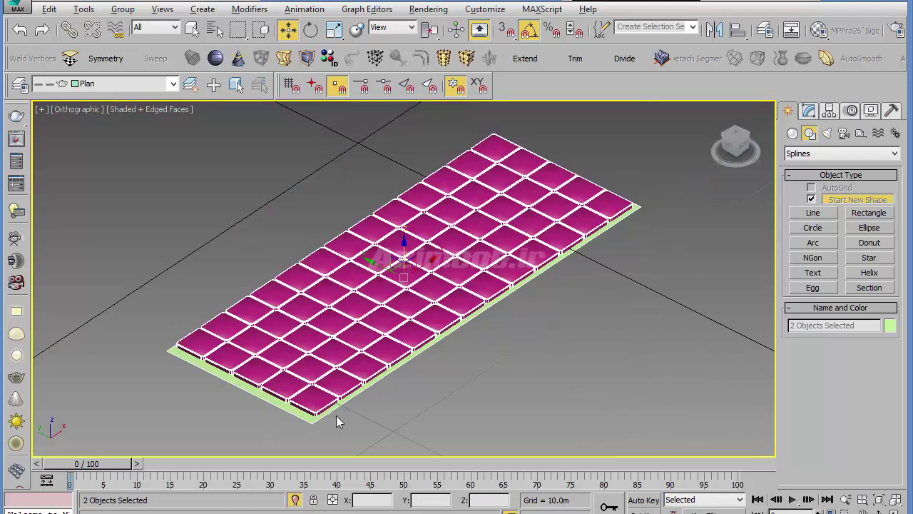
left_click(336, 415)
scroll(336, 416, "up", 3)
left_click(294, 355)
scroll(331, 350, "down", 3)
scroll(517, 192, "up", 2)
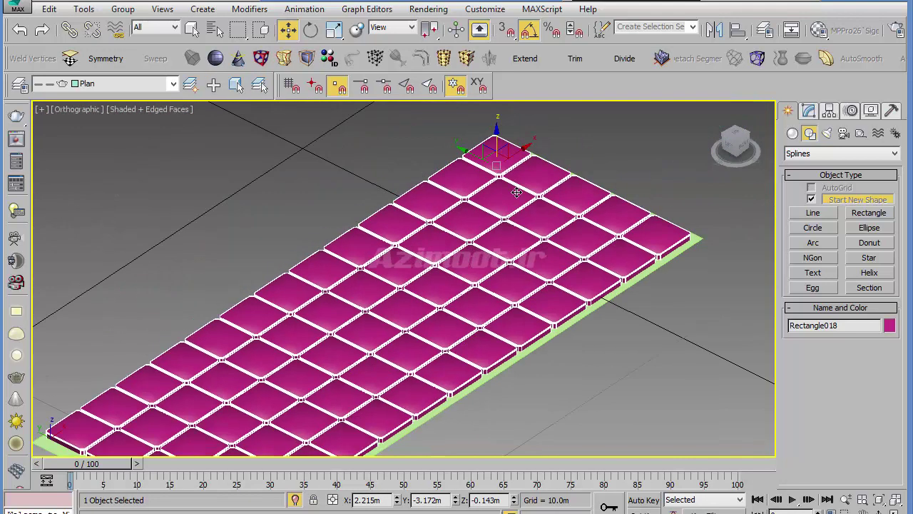
Raise Rectangle018 slightly to Z -0.123 m, then select the green slab Object006.
left_click_drag(498, 136, 498, 132)
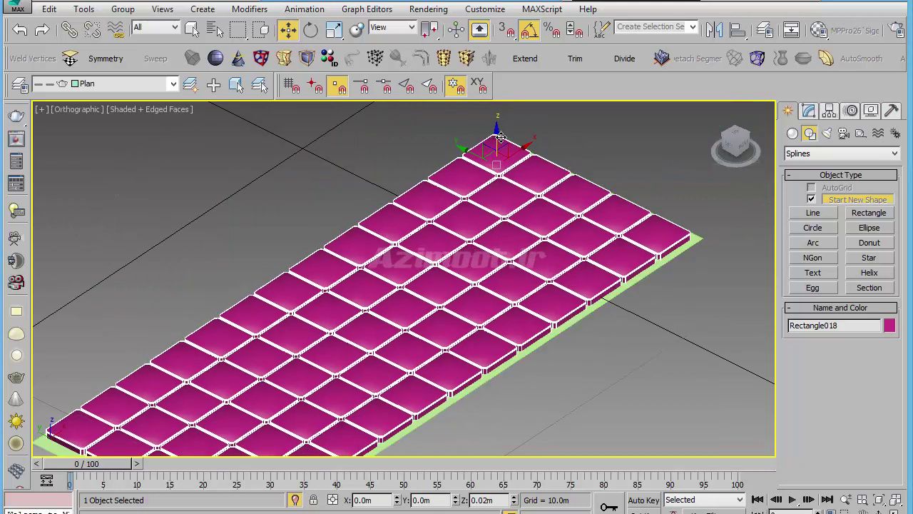
mouse_move(636, 289)
middle_mouse_down("alt")
mouse_move(617, 252)
mouse_move(704, 306)
middle_mouse_up("alt")
scroll(591, 336, "up", 5)
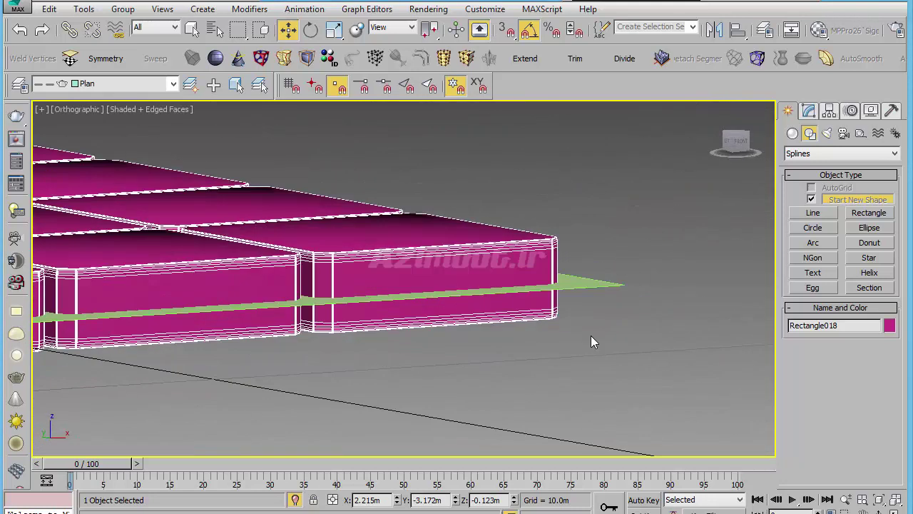
left_click(587, 286)
scroll(587, 286, "down", 3)
mouse_move(552, 306)
middle_mouse_down("alt")
mouse_move(567, 352)
mouse_move(552, 307)
middle_mouse_up("alt")
scroll(566, 352, "down", 3)
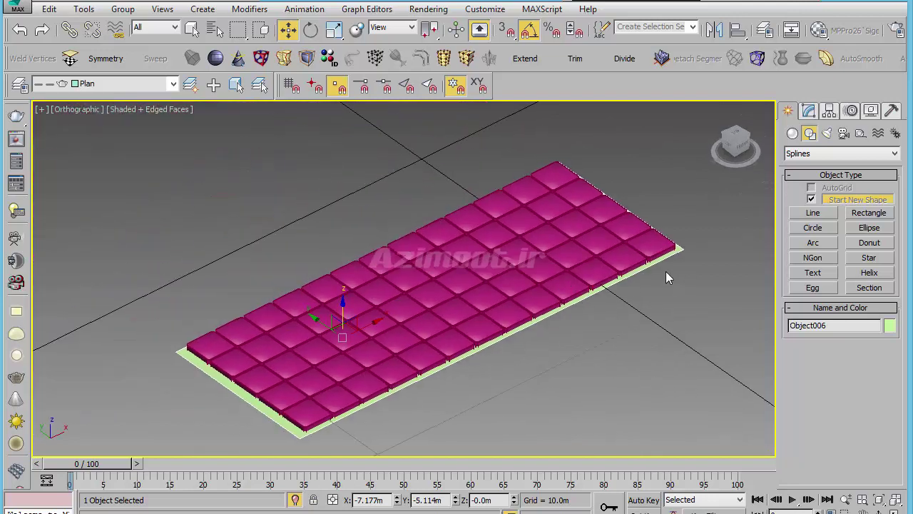
scroll(672, 251, "up", 2)
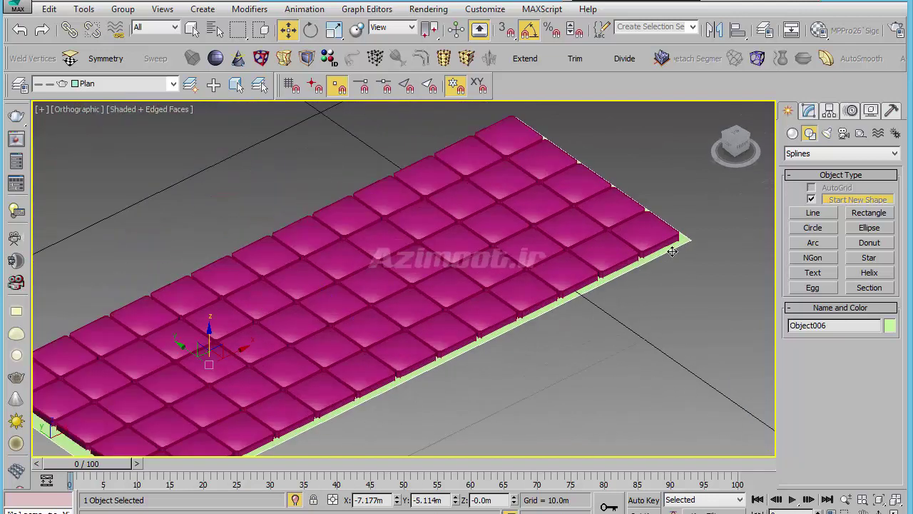
Start a Compound Objects Boolean on Object006 and pick the tiles as operand B.
left_click(792, 133)
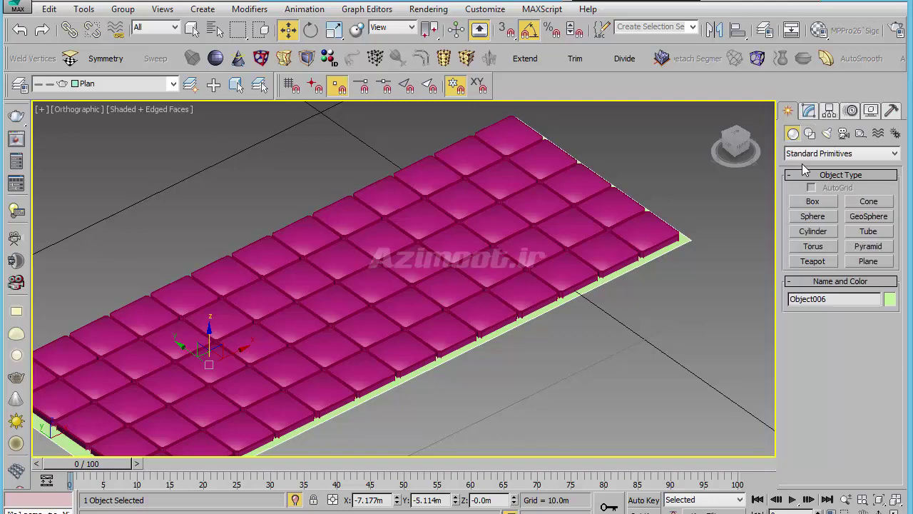
left_click(820, 153)
left_click(818, 185)
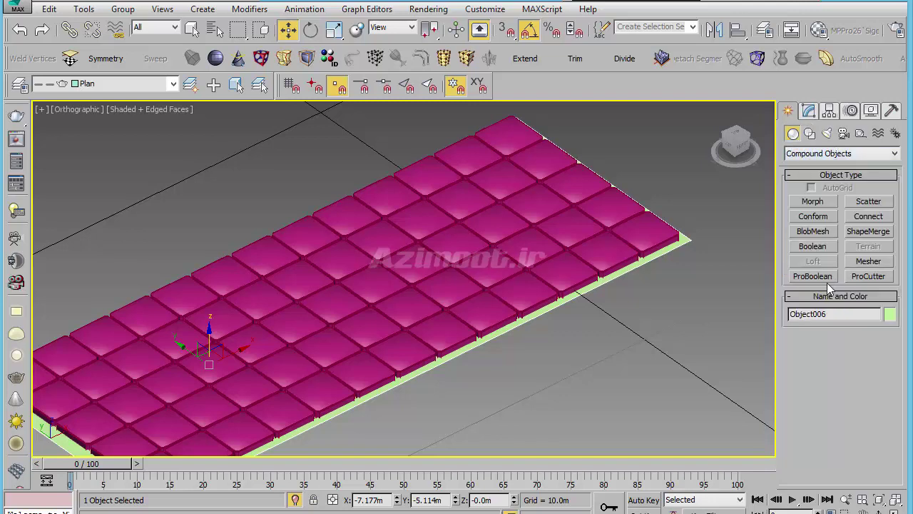
left_click(824, 248)
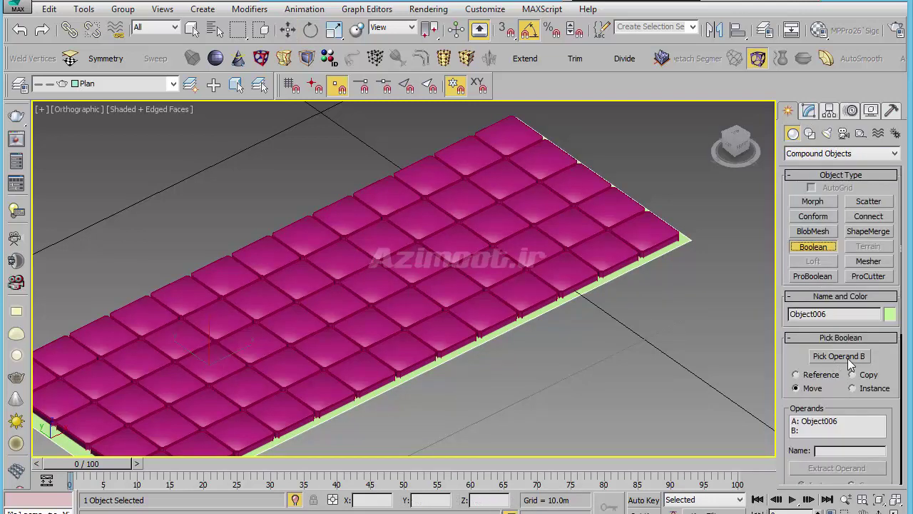
left_click(848, 358)
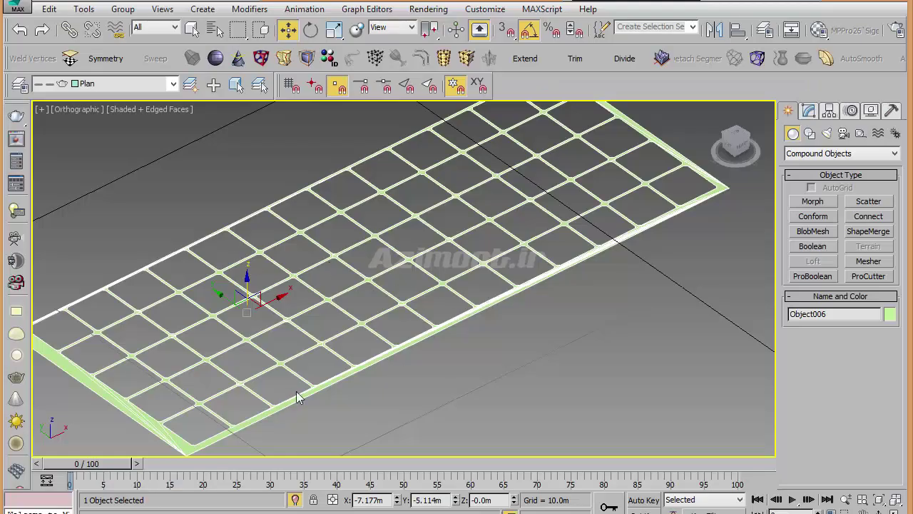
Exit isolation and select the tile grid Rectangle017.
left_click(295, 500)
scroll(314, 378, "down", 1)
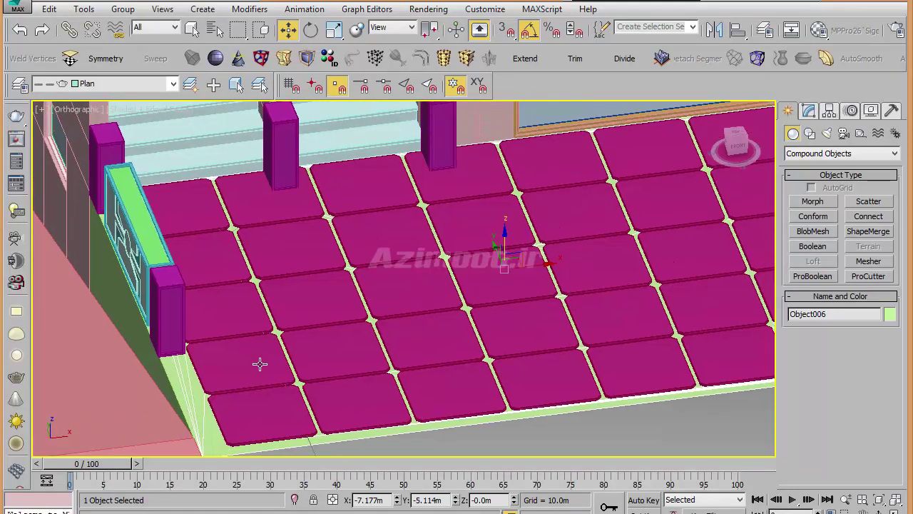
scroll(262, 364, "down", 2)
middle_click_drag(371, 383, 428, 374, "alt")
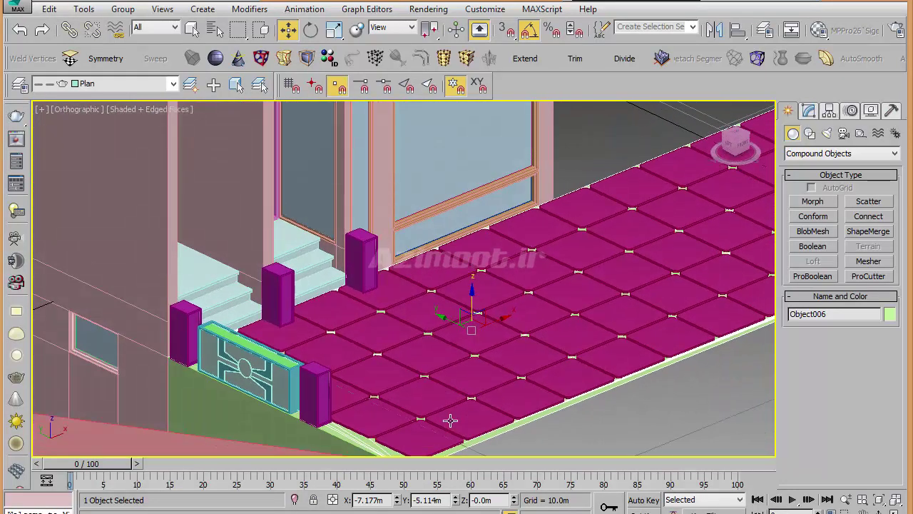
scroll(474, 418, "up", 3)
left_click(474, 417)
scroll(488, 333, "down", 1)
scroll(394, 347, "down", 3)
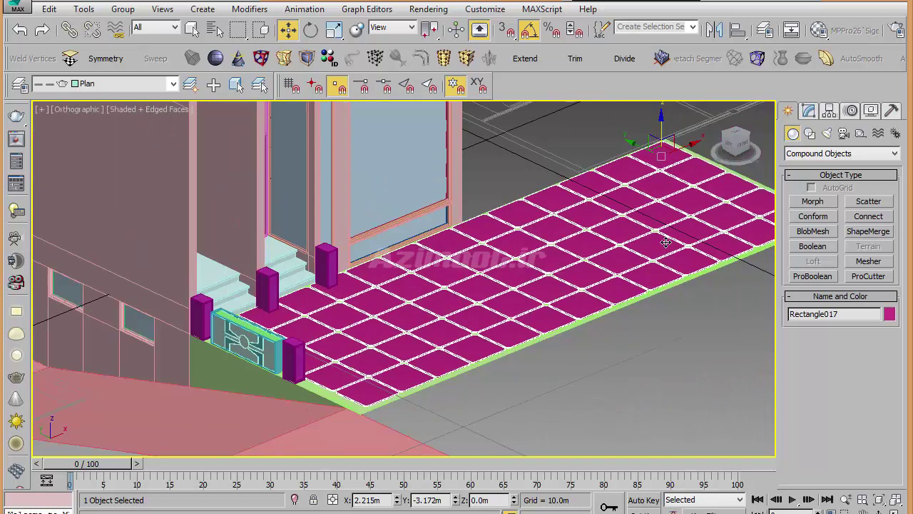
scroll(665, 235, "up", 2)
scroll(486, 246, "up", 3)
Lower Rectangle017 on Z to about -0.013 m into the slab's grooves.
left_click_drag(465, 239, 463, 245)
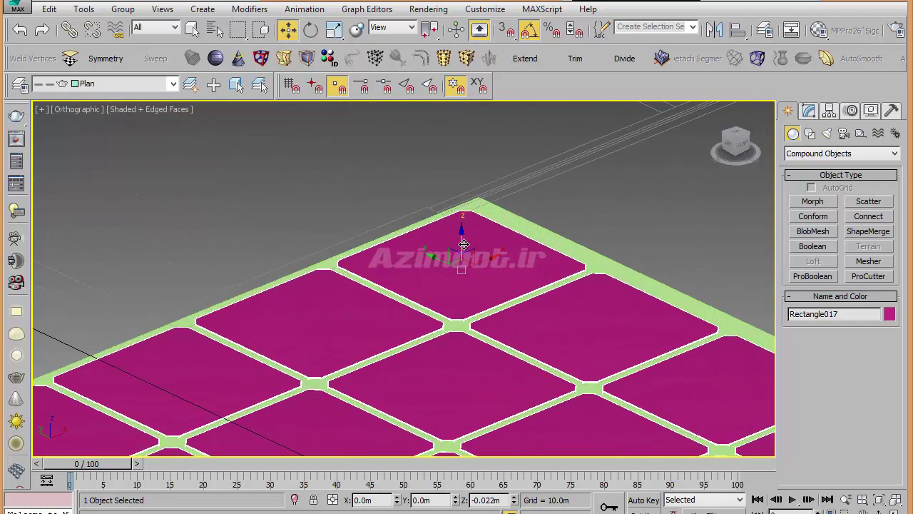
left_click_drag(463, 245, 465, 248)
scroll(465, 248, "down", 4)
scroll(500, 383, "up", 1)
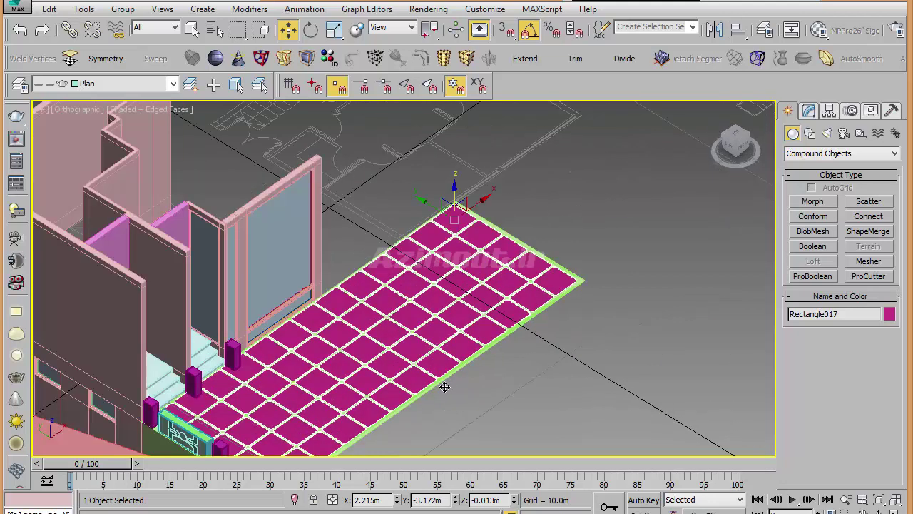
scroll(500, 383, "up", 1)
scroll(283, 373, "up", 2)
scroll(284, 373, "up", 2)
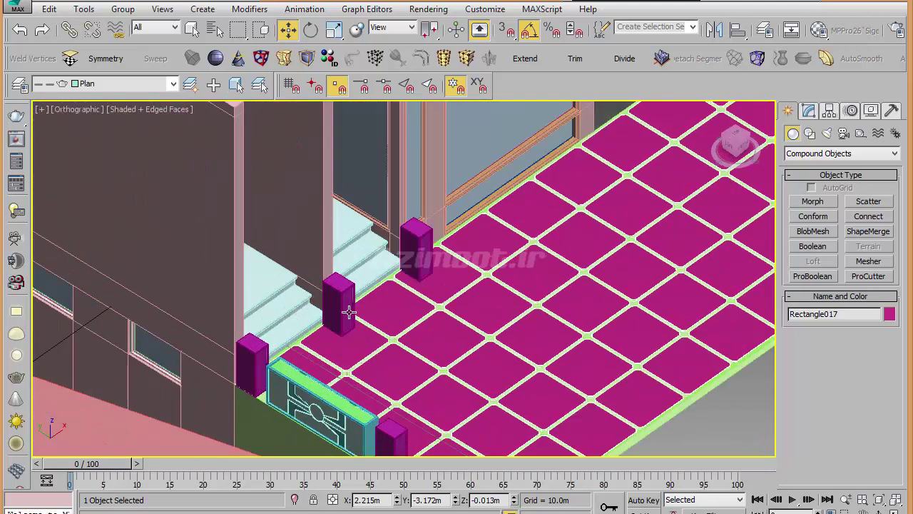
scroll(304, 345, "down", 2)
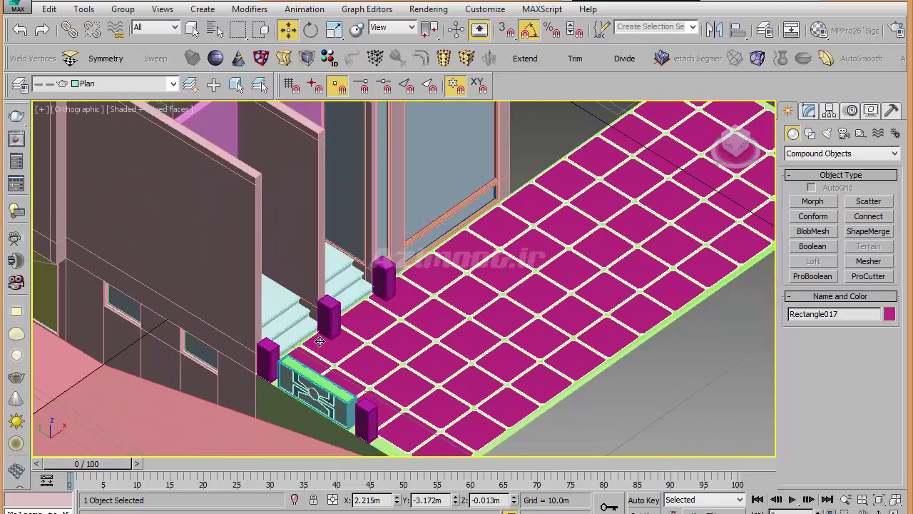
scroll(328, 344, "down", 1)
scroll(386, 307, "down", 2)
scroll(550, 204, "down", 3)
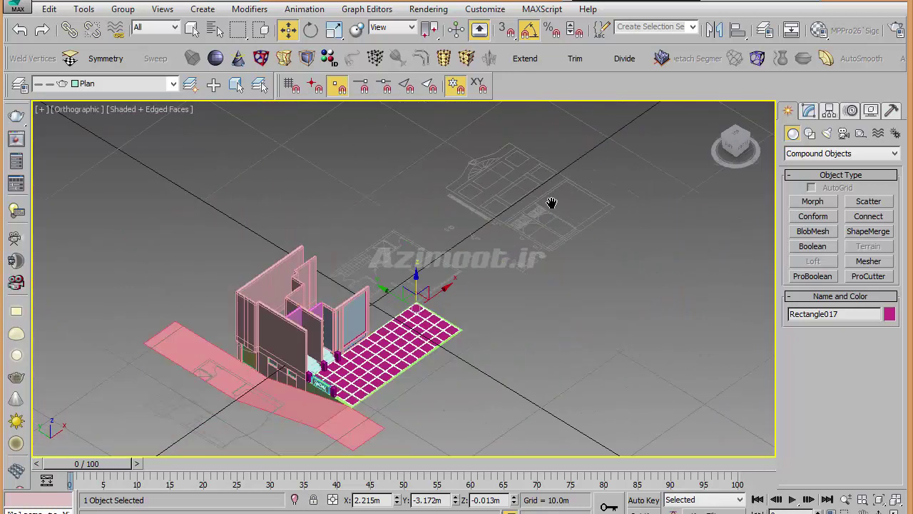
scroll(550, 204, "up", 2)
scroll(363, 355, "up", 2)
middle_click_drag(472, 420, 404, 363)
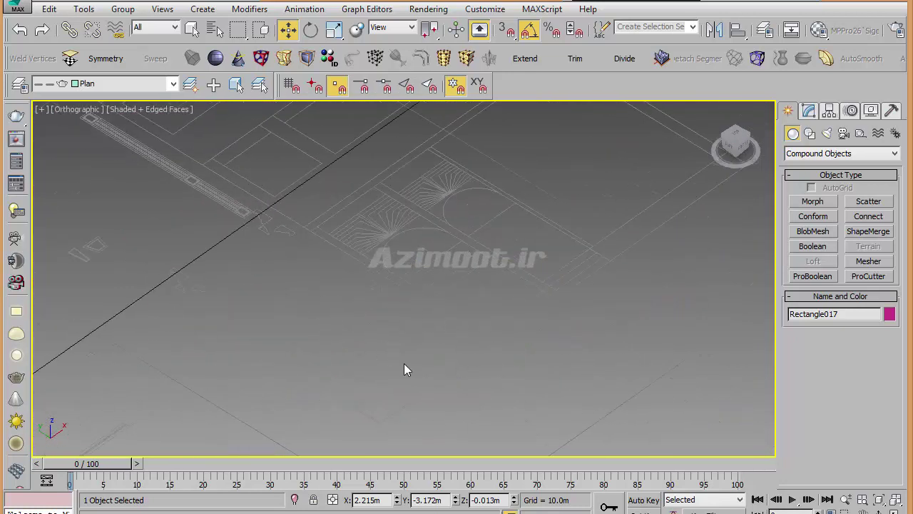